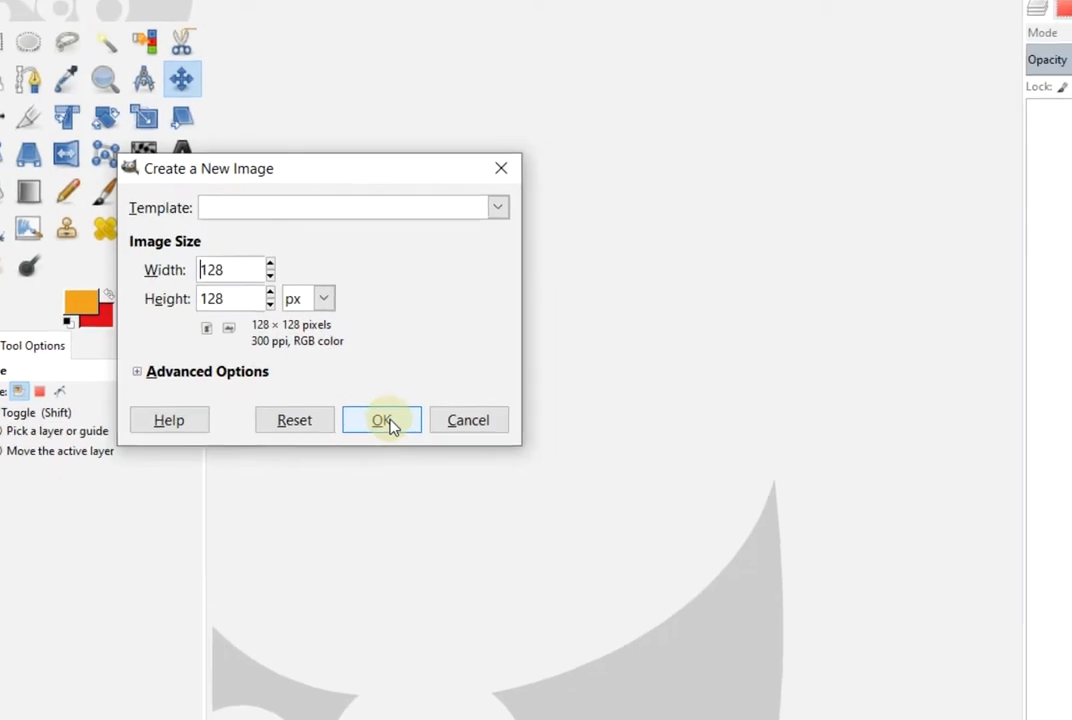
# Create a new 128 × 128 pixel, 300 ppi RGB image
pyautogui.click(388, 422)
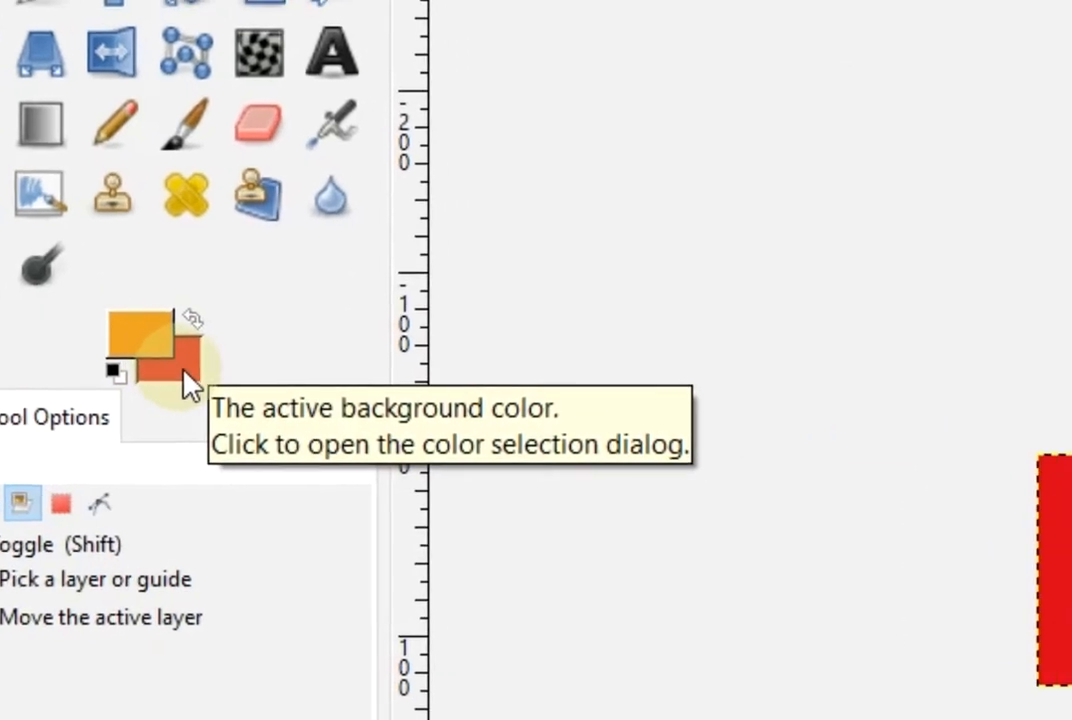
# Set the background colour to red d6001c and switch Bucket Fill to BG color fill
pyautogui.click(265, 410)
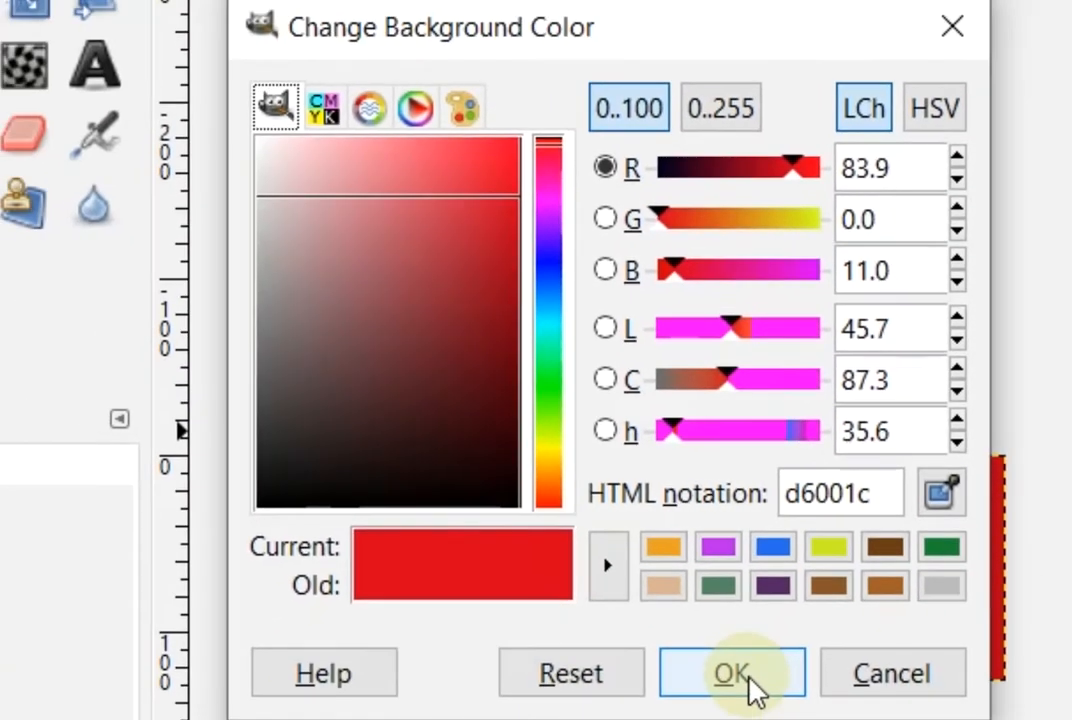
pyautogui.click(740, 678)
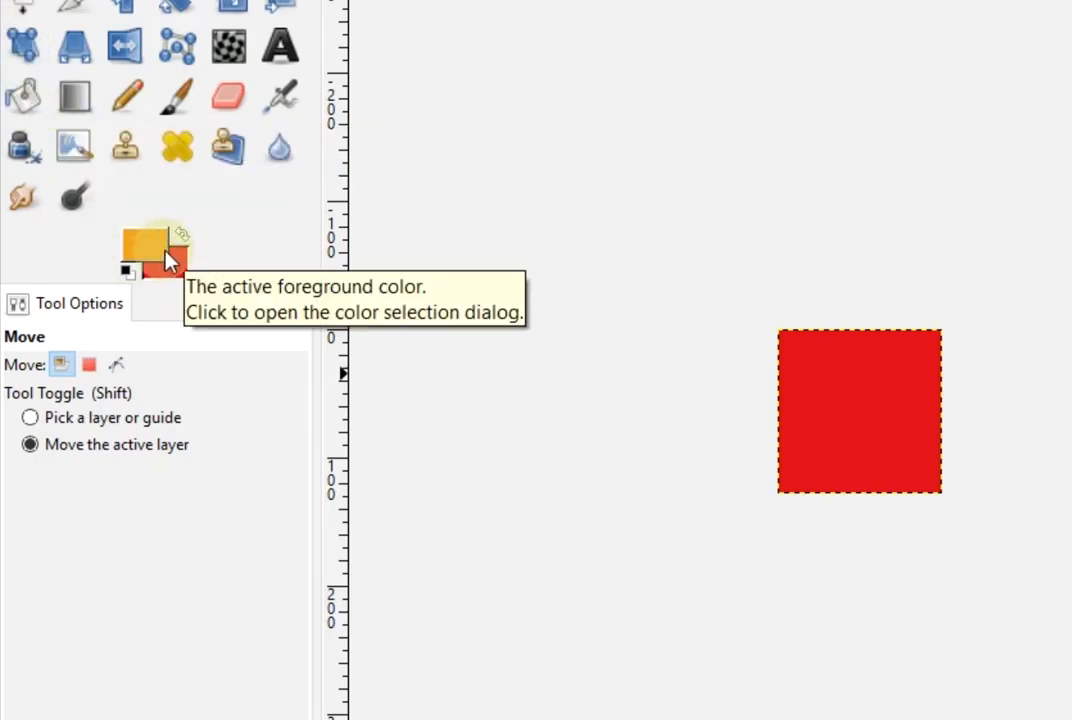
pyautogui.click(23, 96)
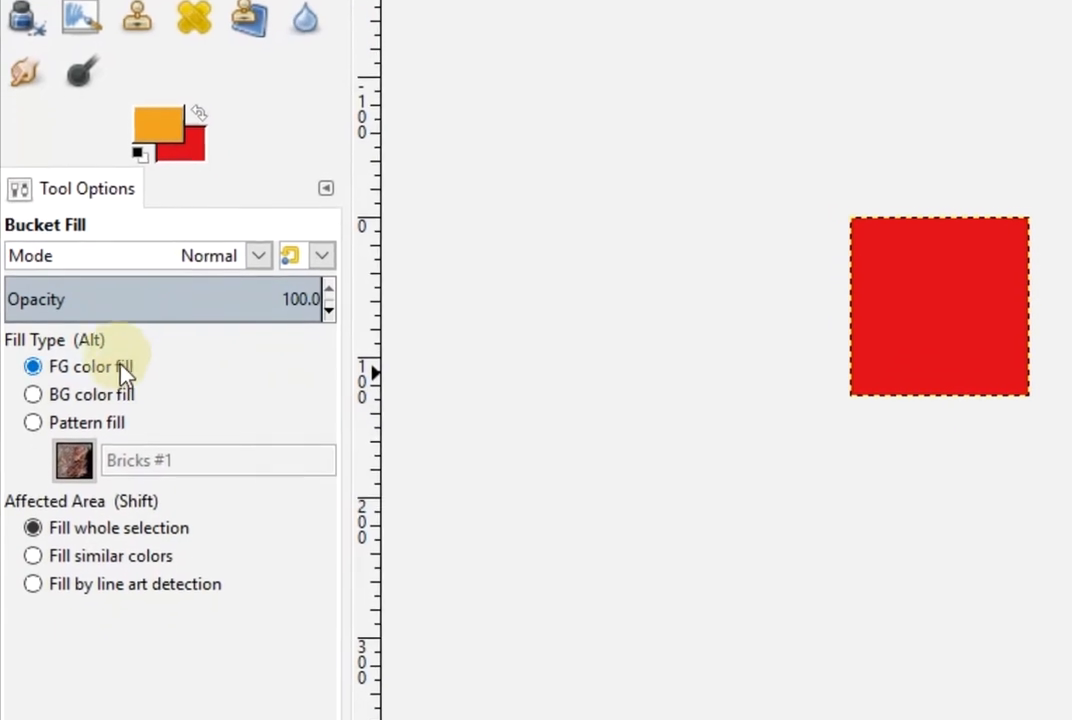
pyautogui.click(32, 424)
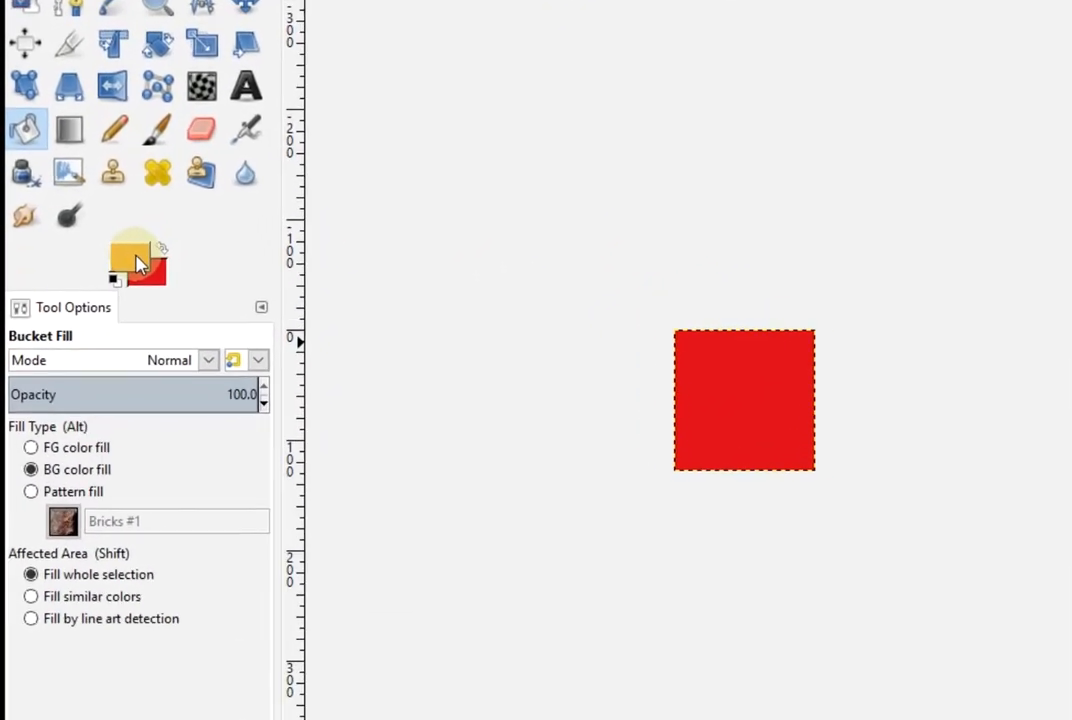
# Pick green from the palette as the foreground colour and set Bucket Fill to FG color fill
pyautogui.click(124, 265)
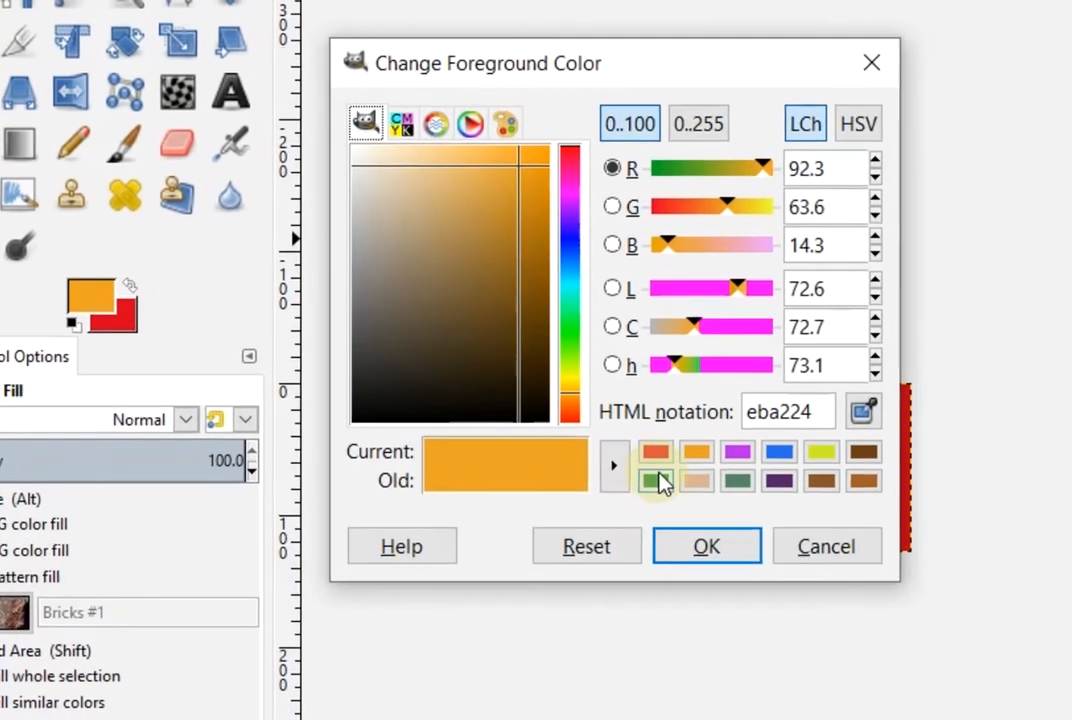
pyautogui.click(656, 470)
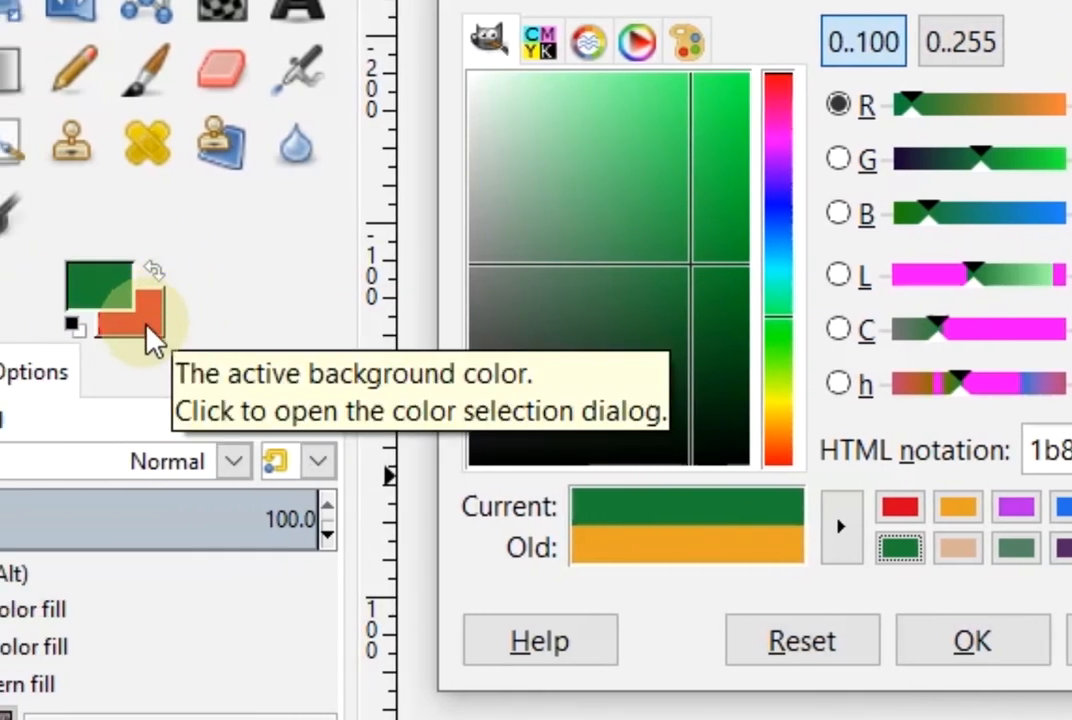
pyautogui.click(972, 643)
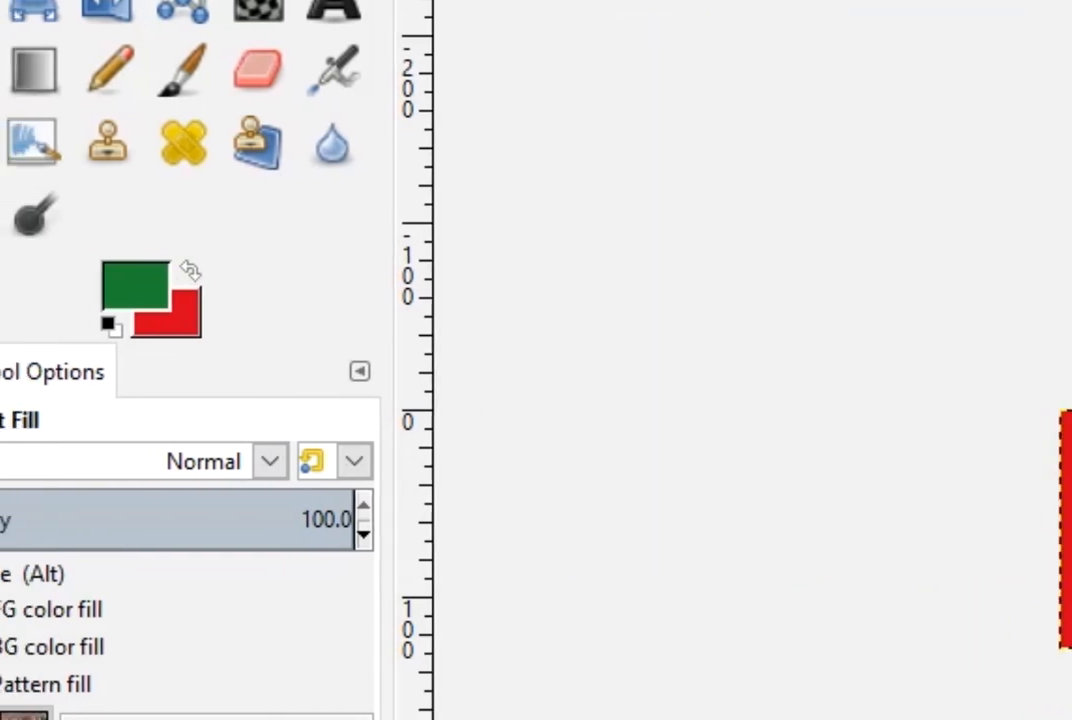
pyautogui.click(42, 612)
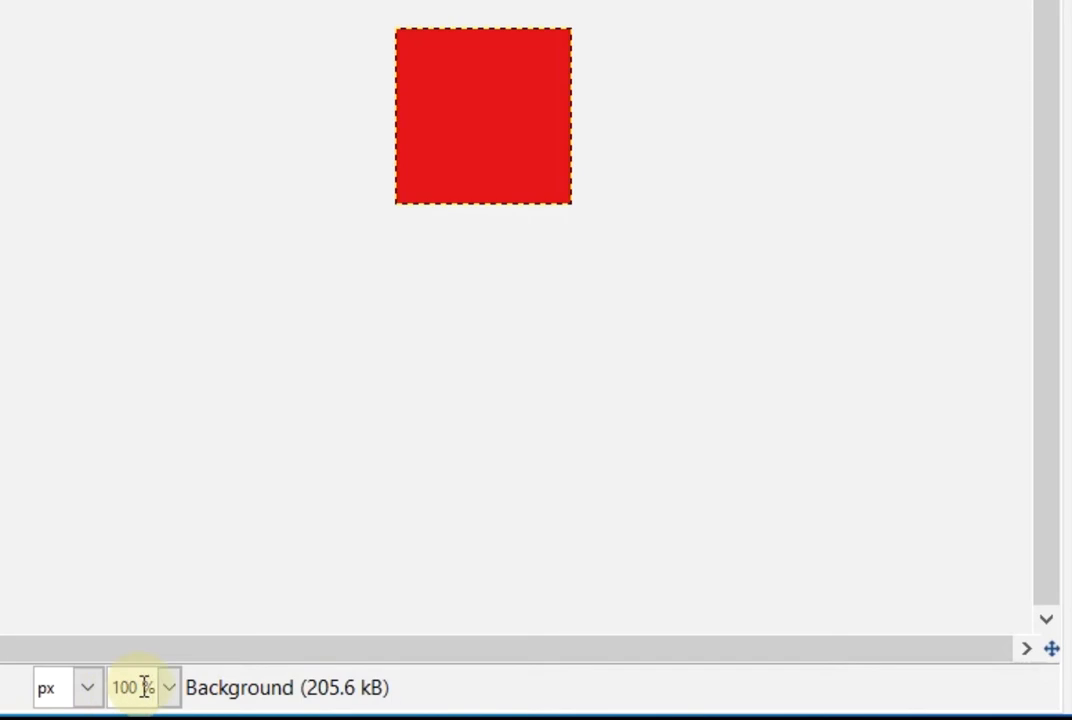
# Zoom the image view to 400% and open Windows > Dockable Dialogs
pyautogui.click(169, 688)
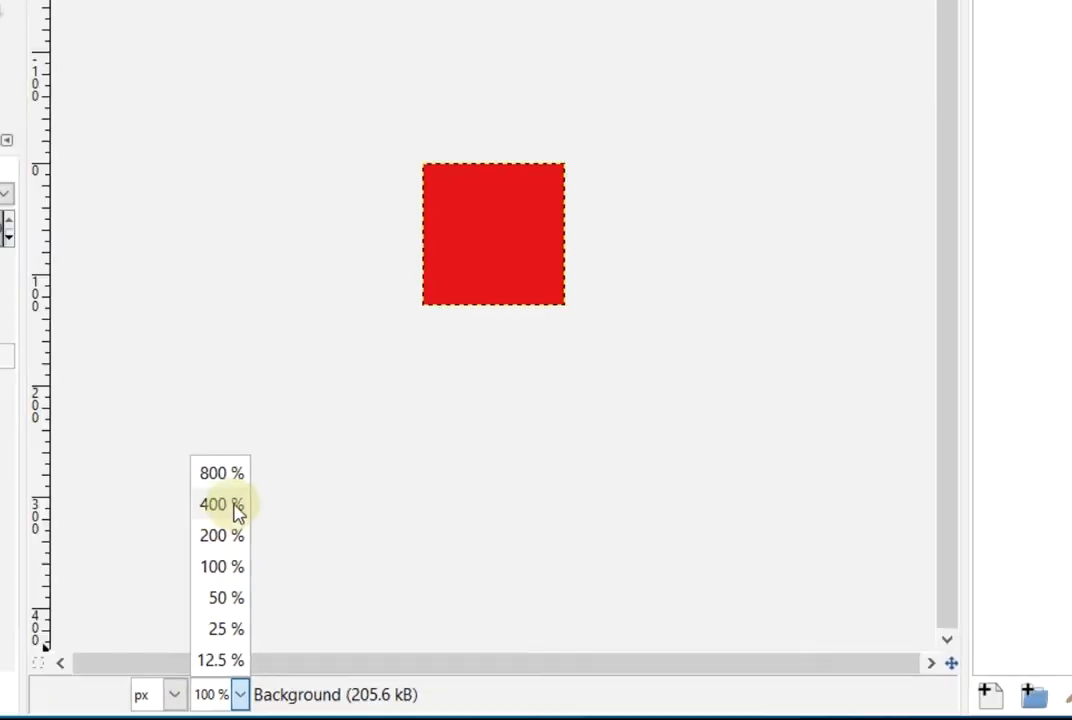
pyautogui.click(222, 505)
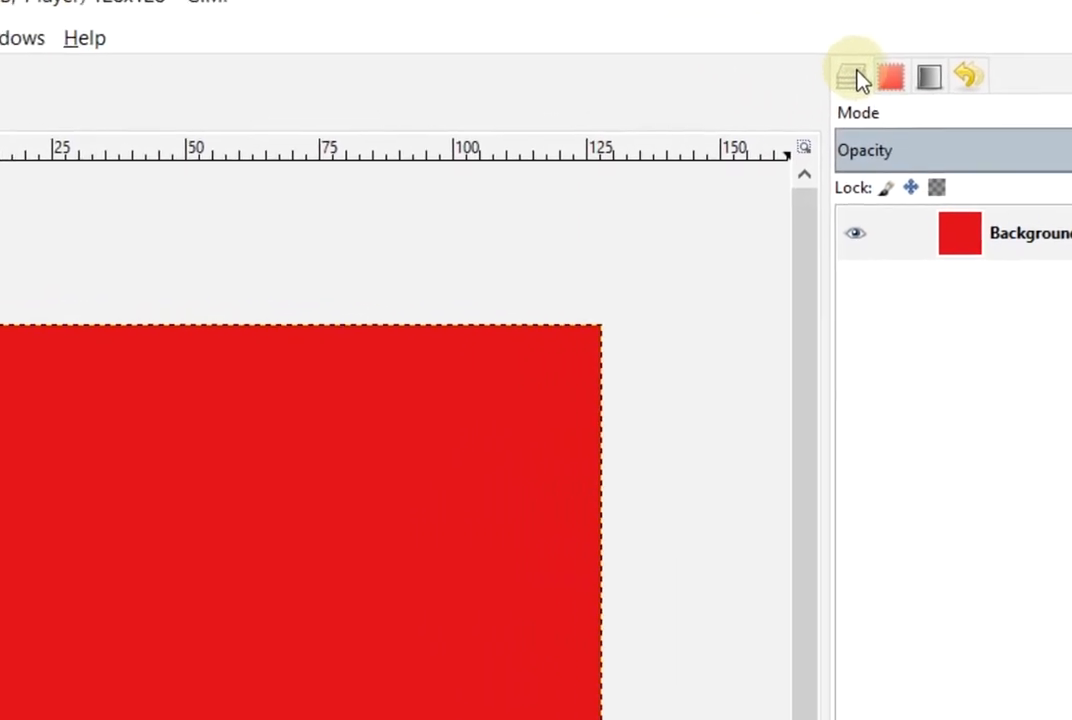
pyautogui.click(1, 44)
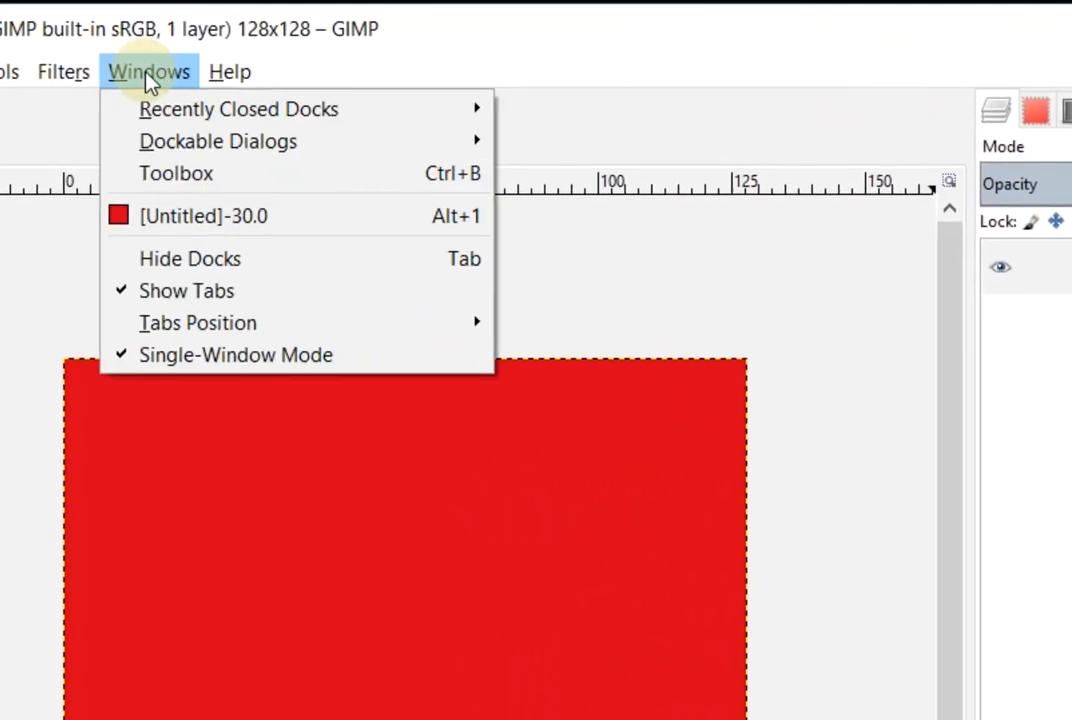
pyautogui.moveTo(207, 148)
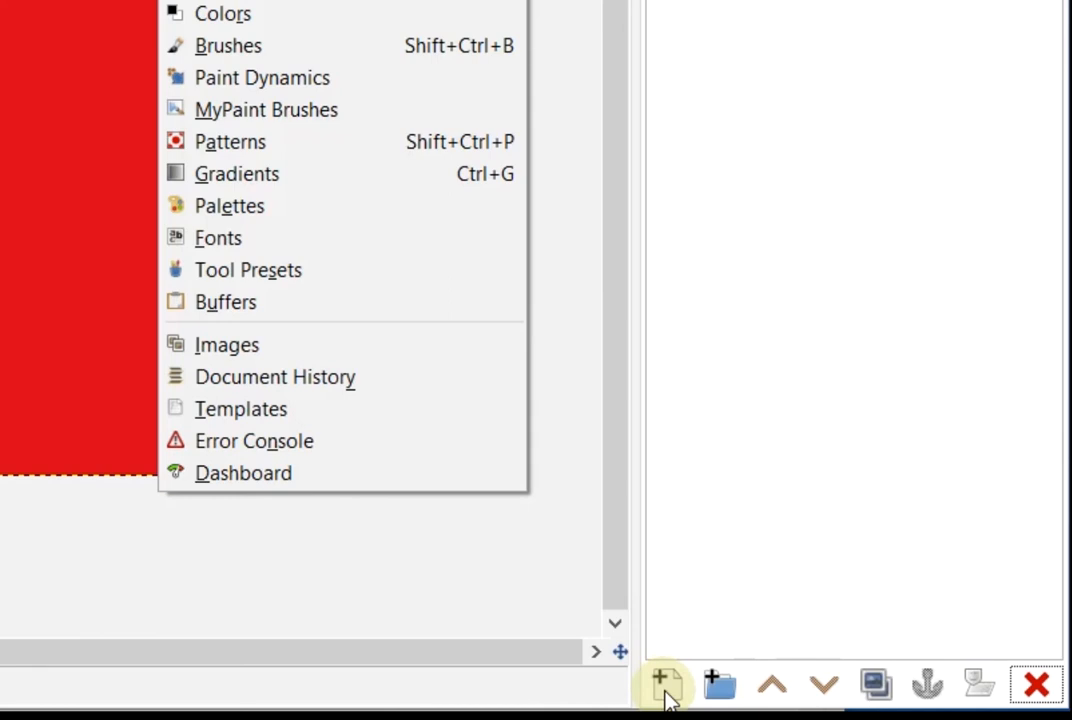
# Add a transparent layer named christmas_tree above the red Background and make it active
pyautogui.click(666, 688)
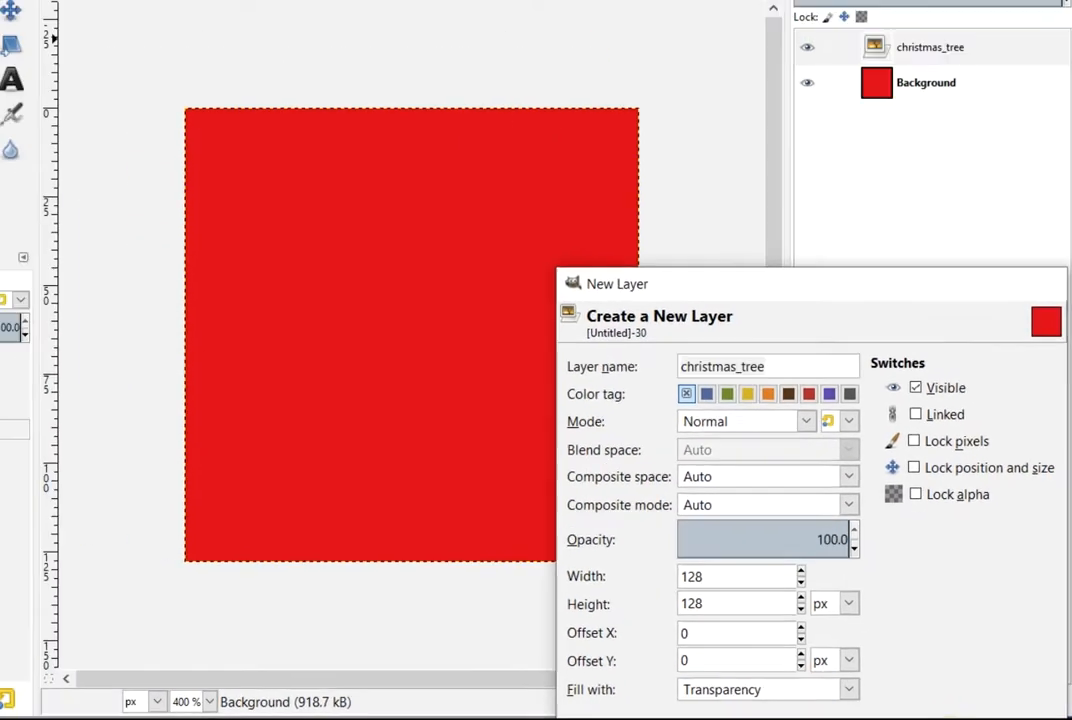
pyautogui.press('Return')
pyautogui.click(1008, 157)
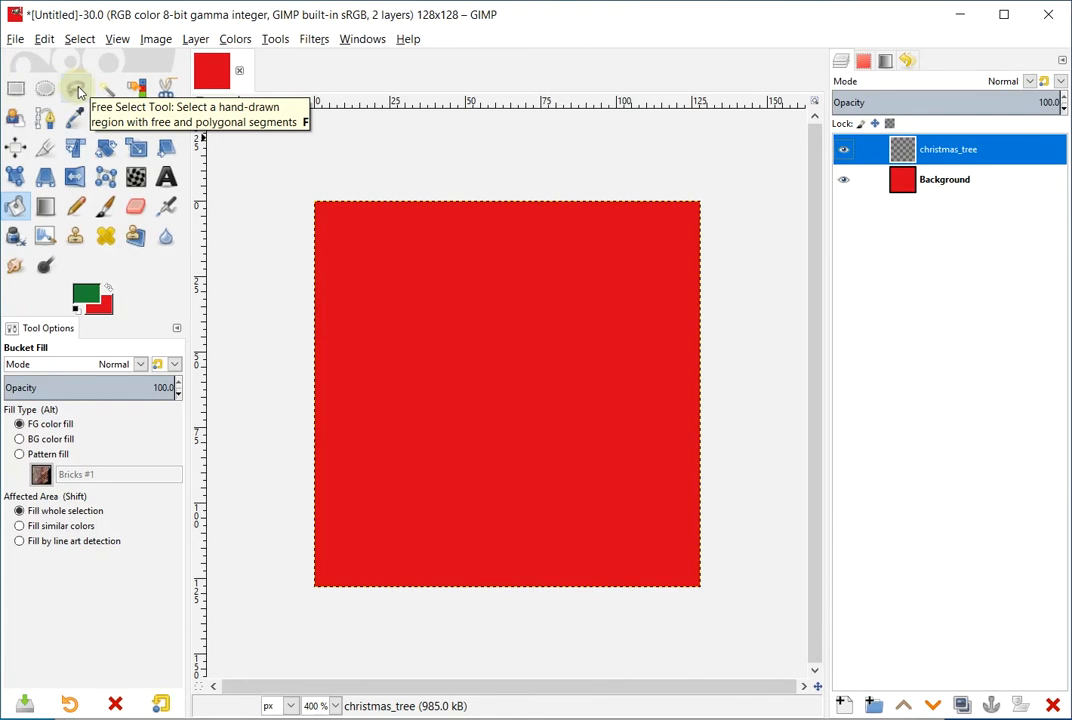
# Outline a triangle near the top centre with Free Select, adjusting corners for symmetry
pyautogui.click(78, 90)
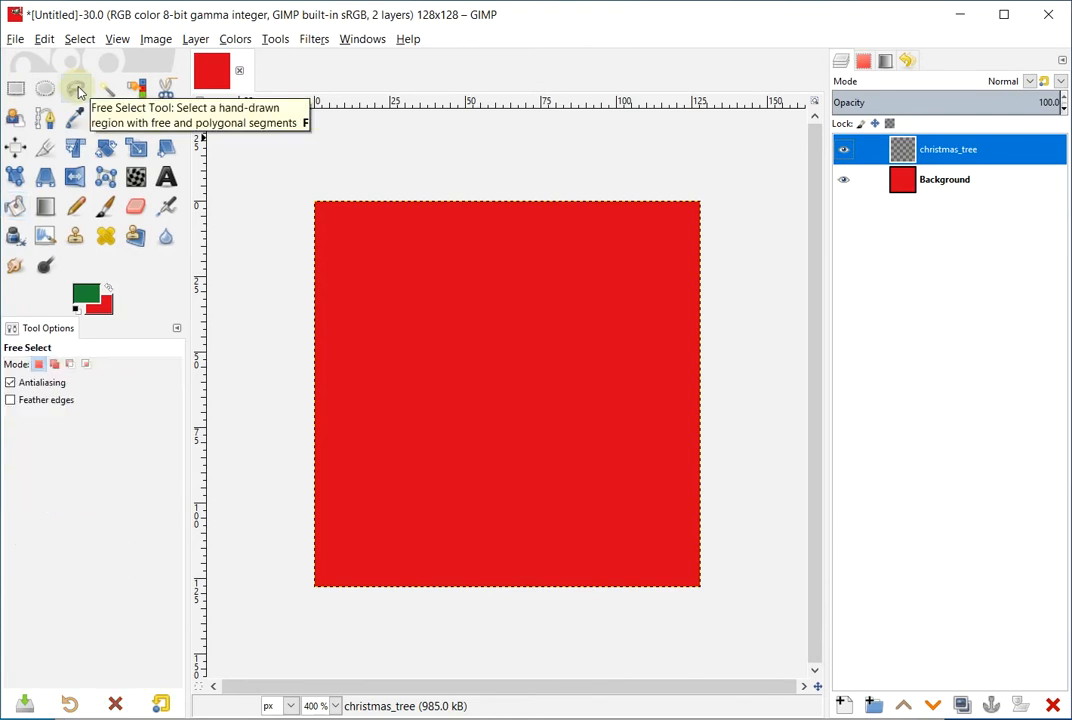
pyautogui.click(500, 291)
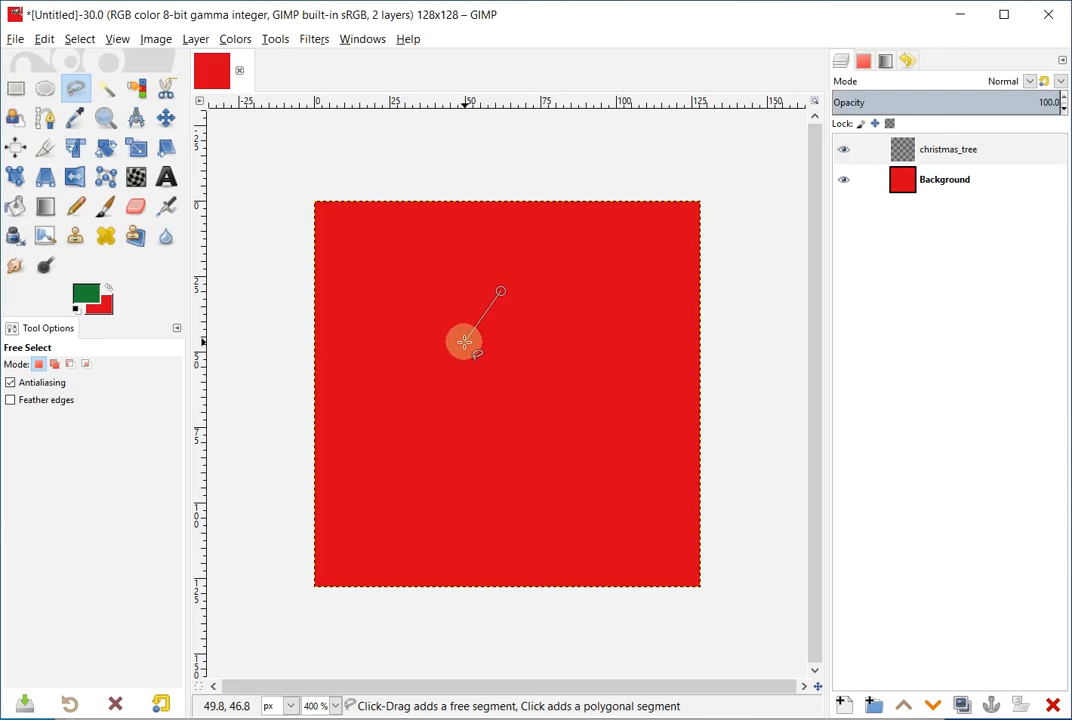
pyautogui.click(463, 343)
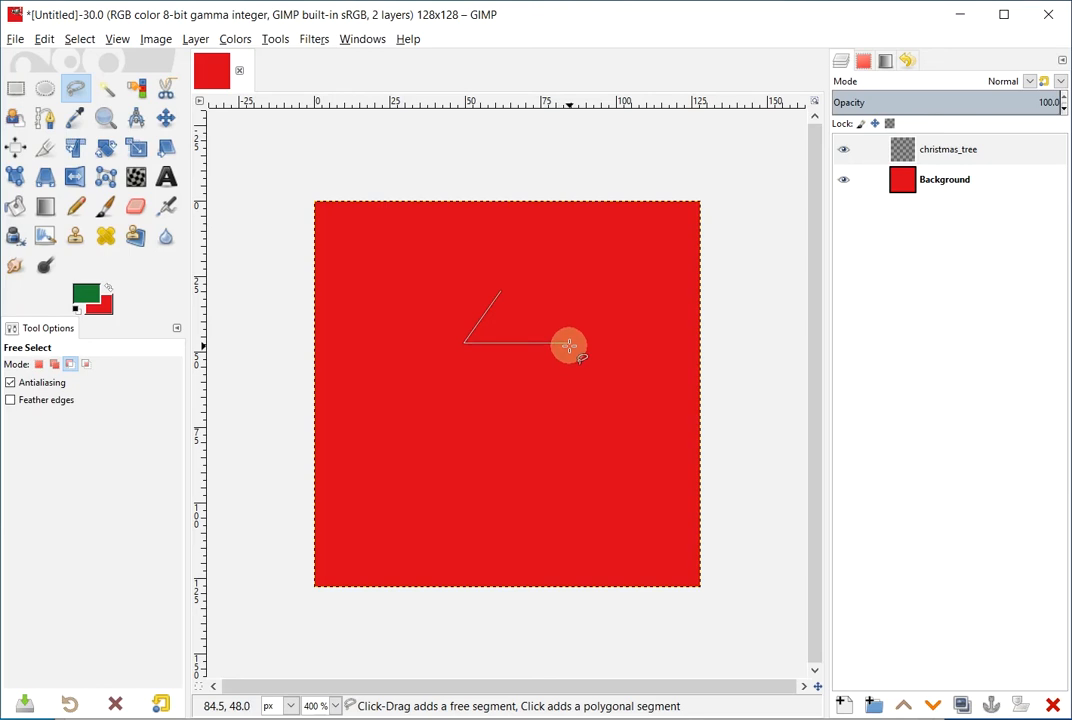
pyautogui.click(569, 345)
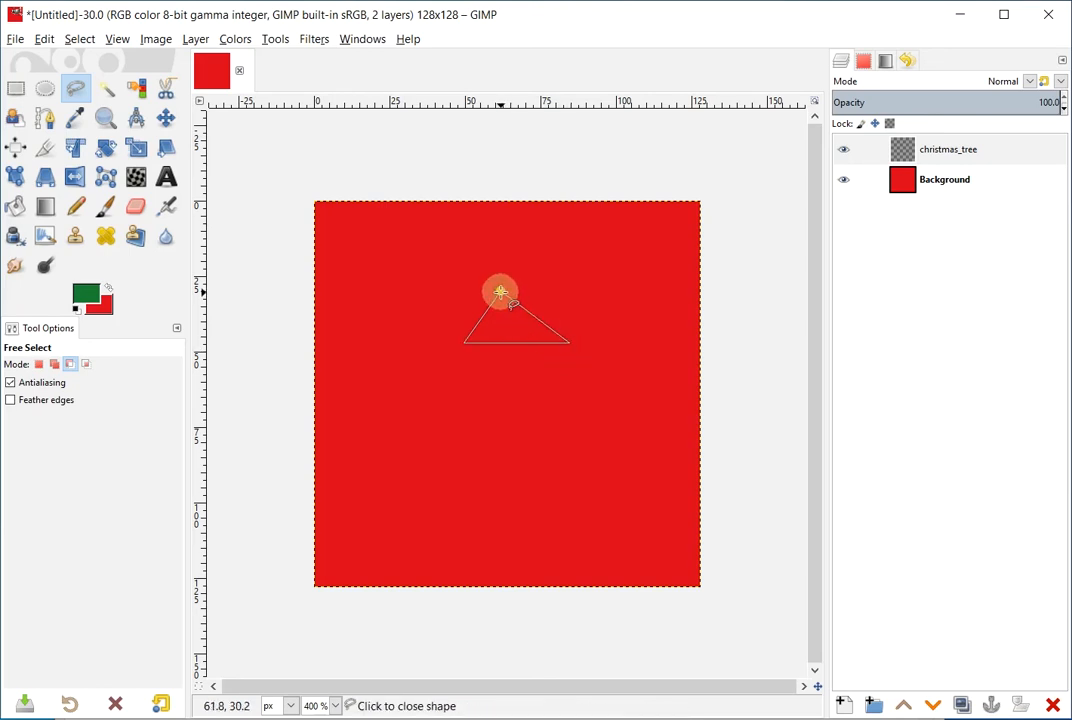
pyautogui.click(500, 292)
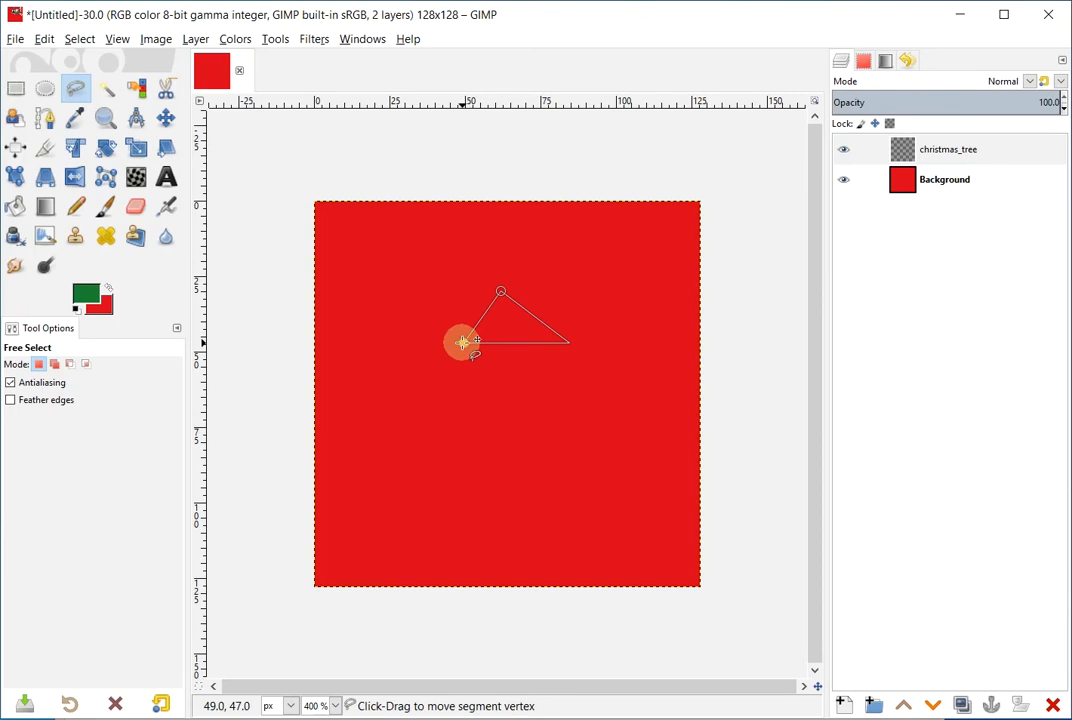
pyautogui.moveTo(462, 342)
pyautogui.mouseDown()
pyautogui.moveTo(429, 336)
pyautogui.moveTo(475, 350)
pyautogui.moveTo(477, 337)
pyautogui.mouseUp()
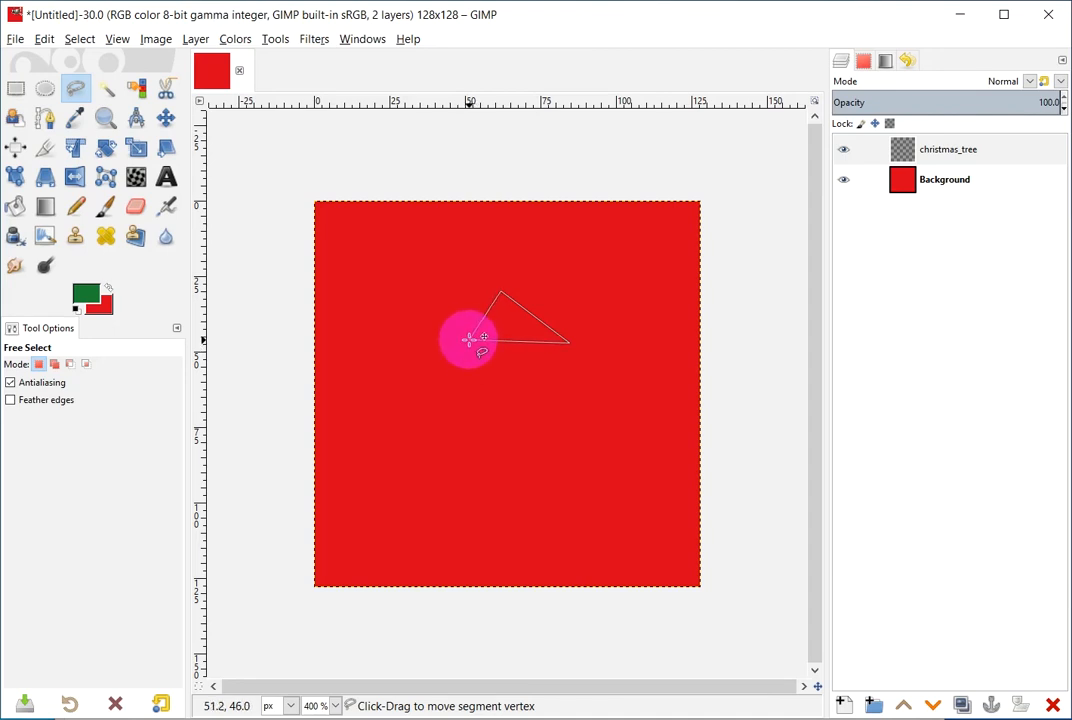
pyautogui.moveTo(469, 342); pyautogui.dragTo(470, 342)
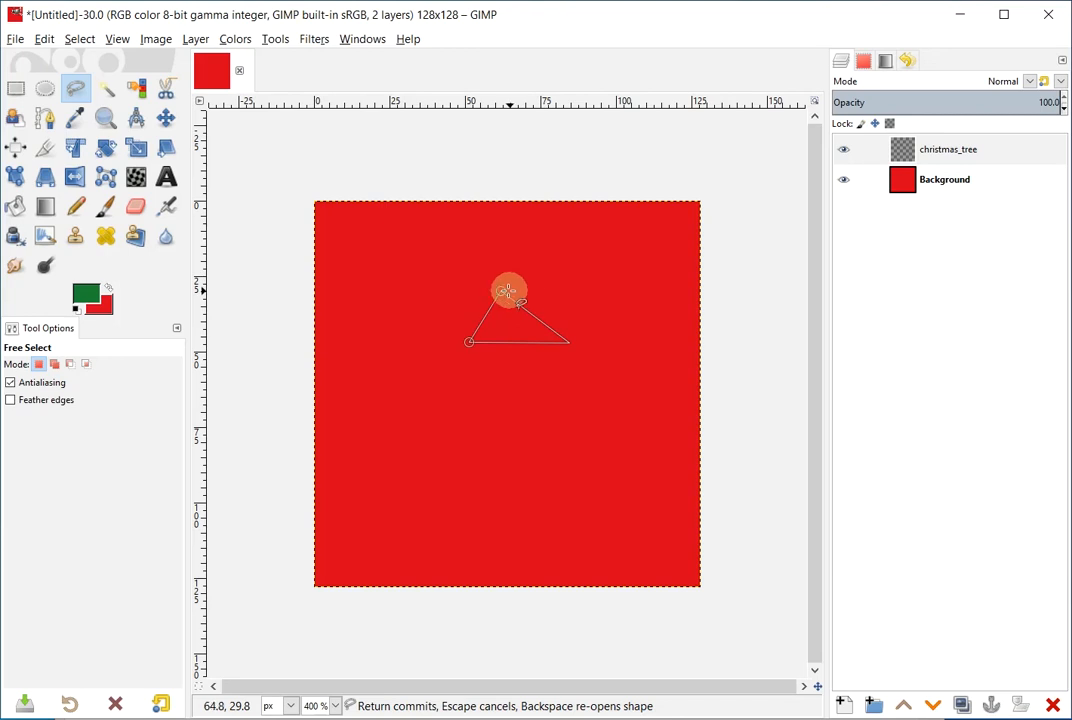
pyautogui.moveTo(501, 290); pyautogui.dragTo(536, 271)
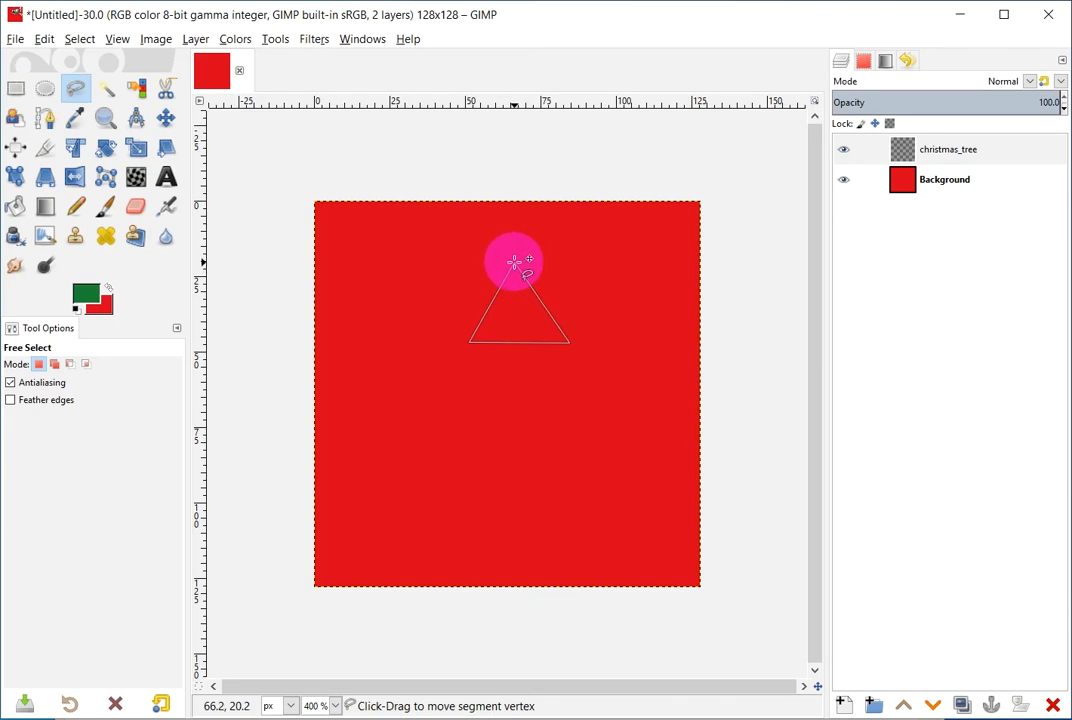
pyautogui.moveTo(514, 262); pyautogui.dragTo(516, 264)
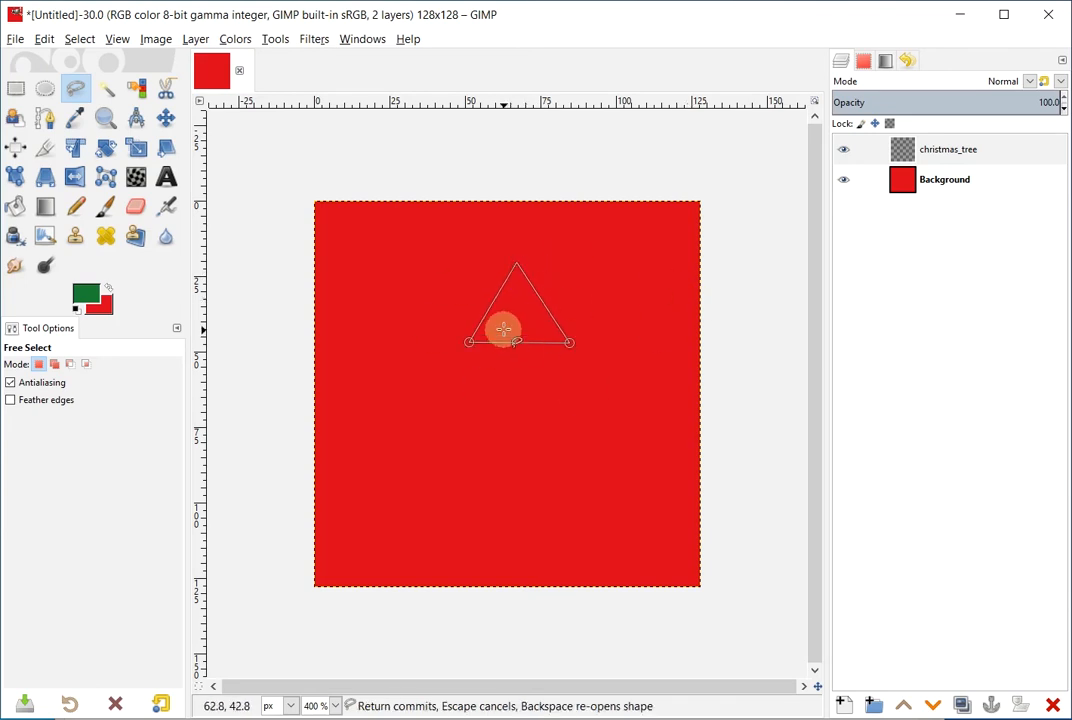
pyautogui.doubleClick(545, 320)
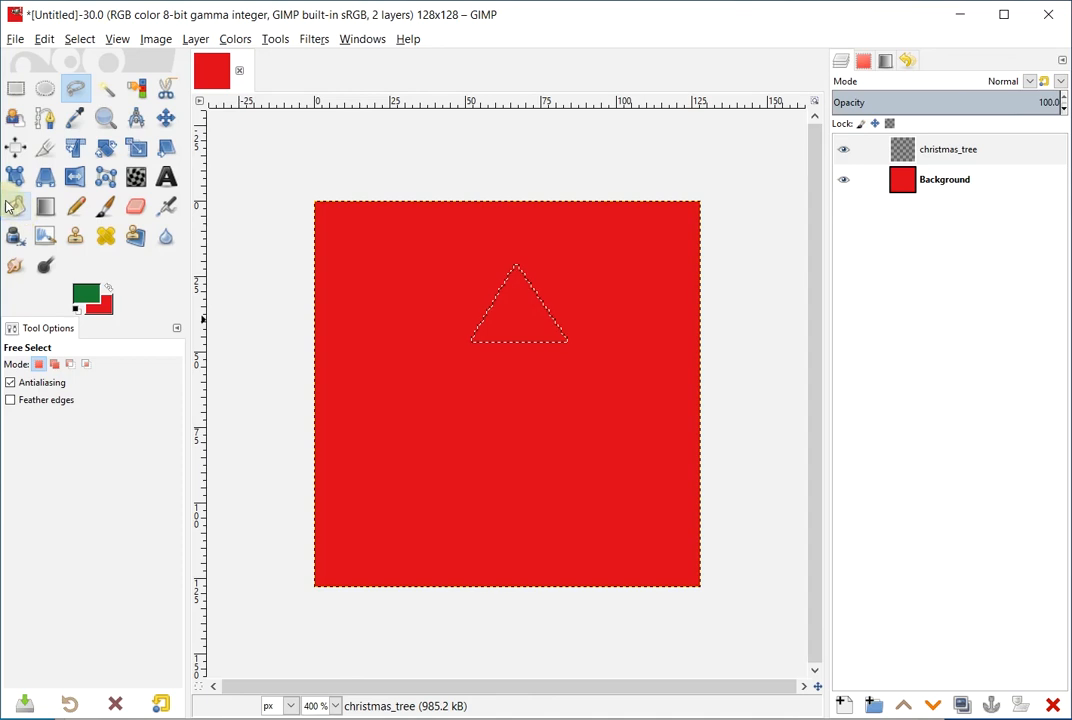
# Fill the triangle green with Bucket Fill and clear the selection
pyautogui.click(16, 208)
pyautogui.click(520, 311)
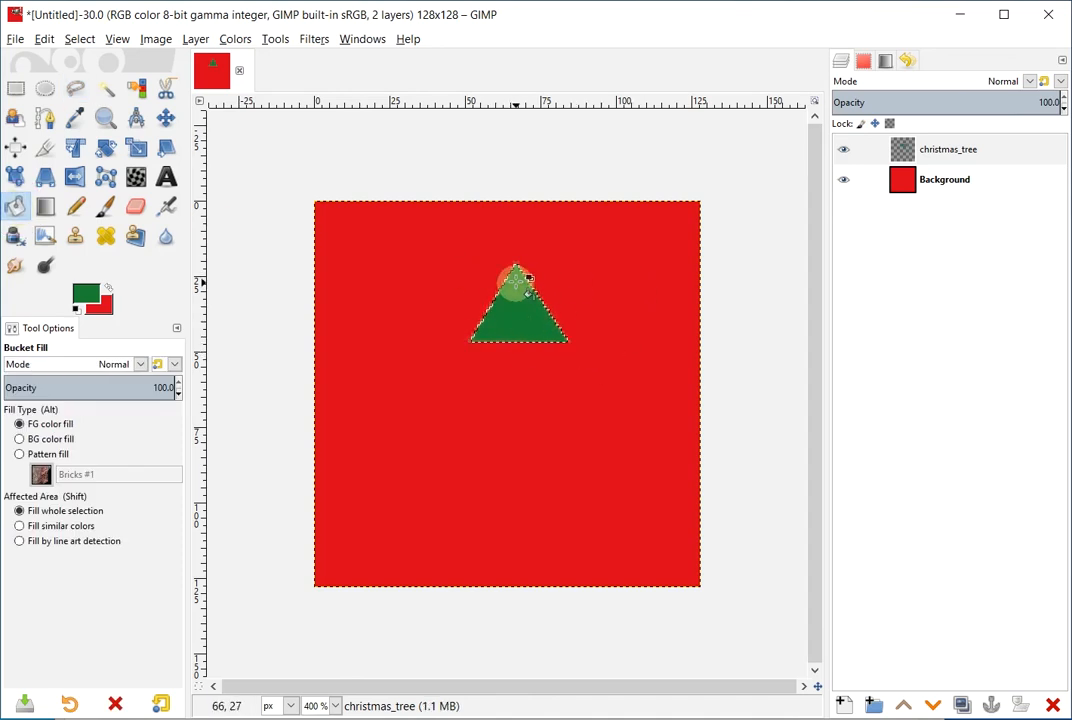
pyautogui.click(79, 39)
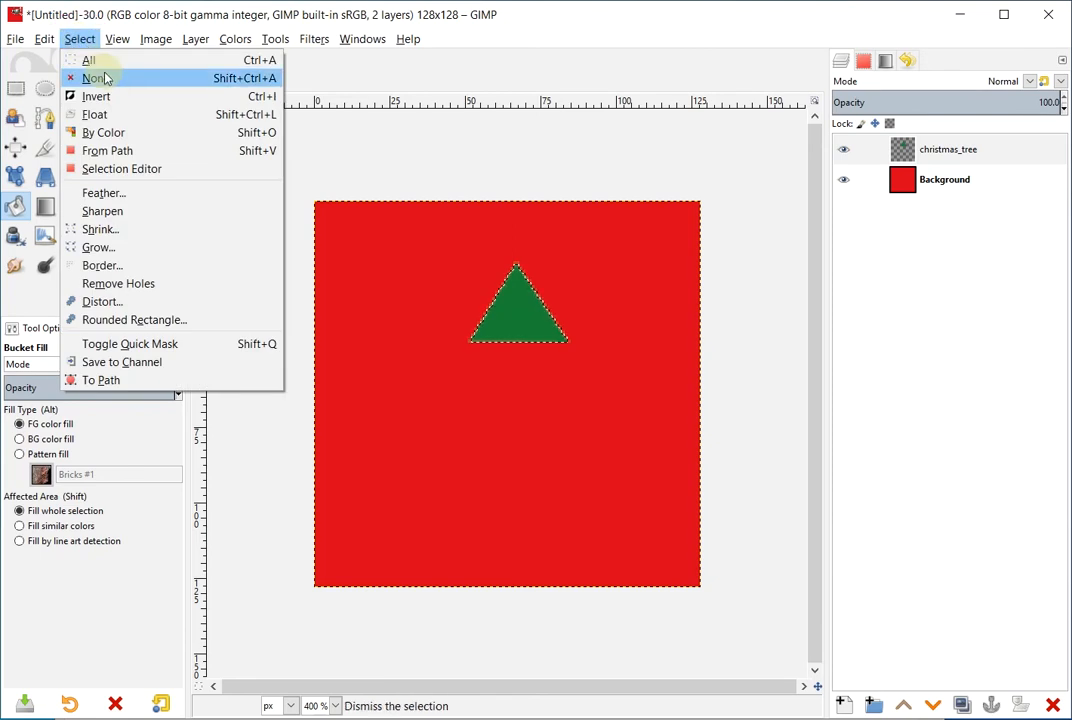
pyautogui.click(100, 79)
pyautogui.click(74, 92)
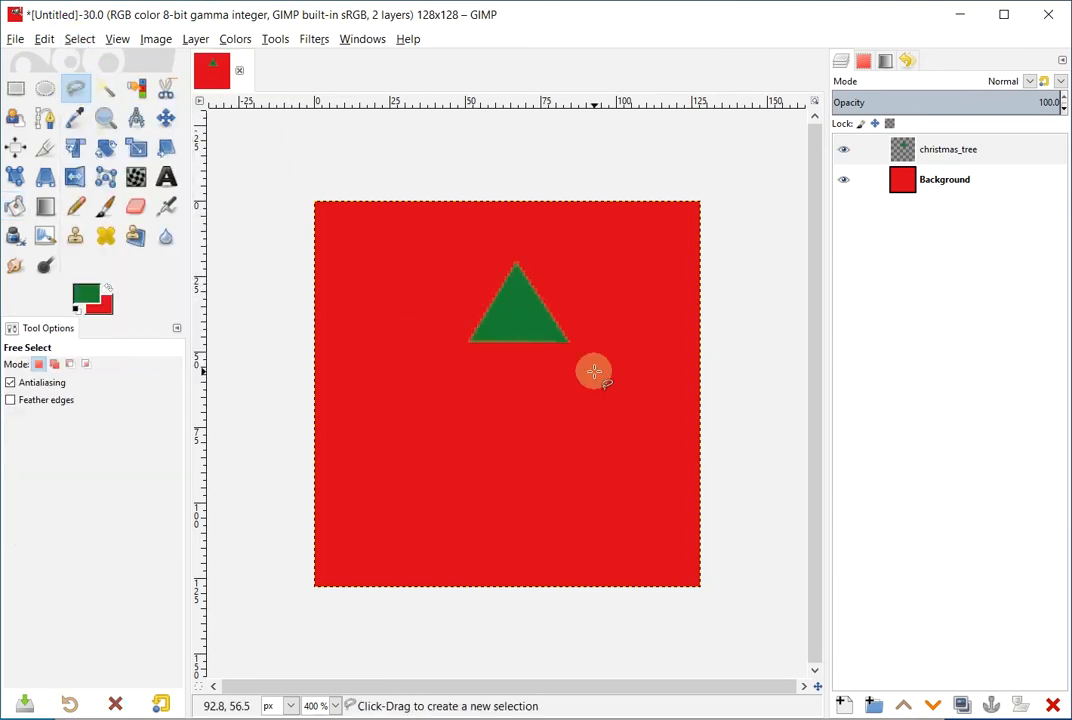
# Outline a larger triangle below the tree top, fill it green, and deselect
pyautogui.click(519, 319)
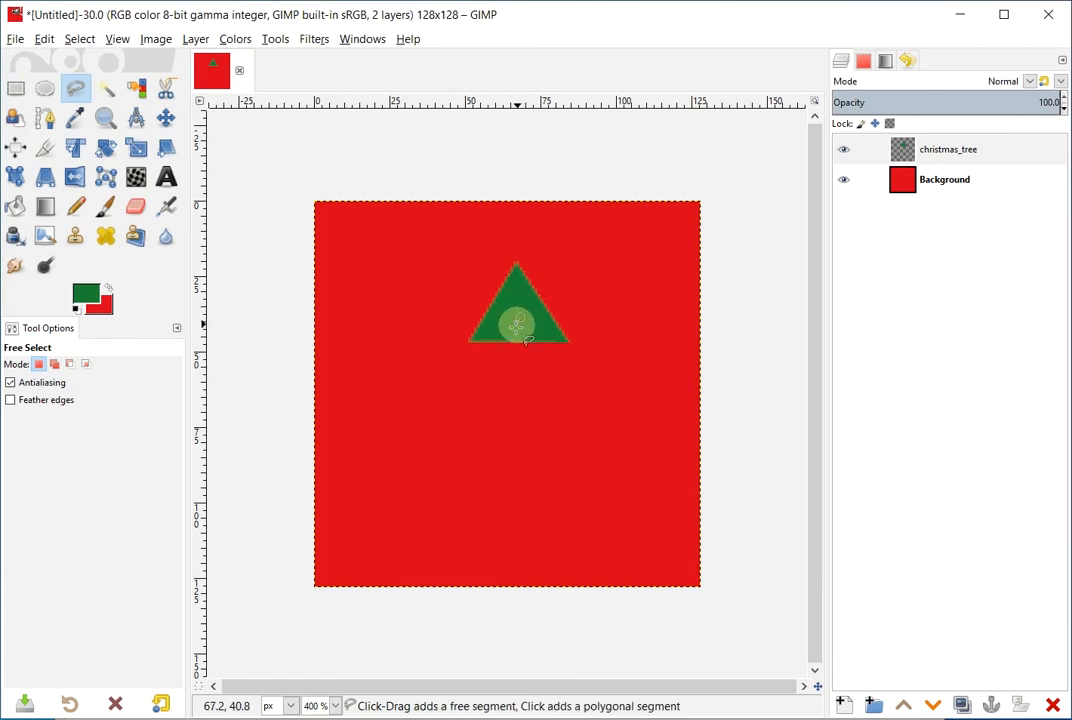
pyautogui.click(422, 413)
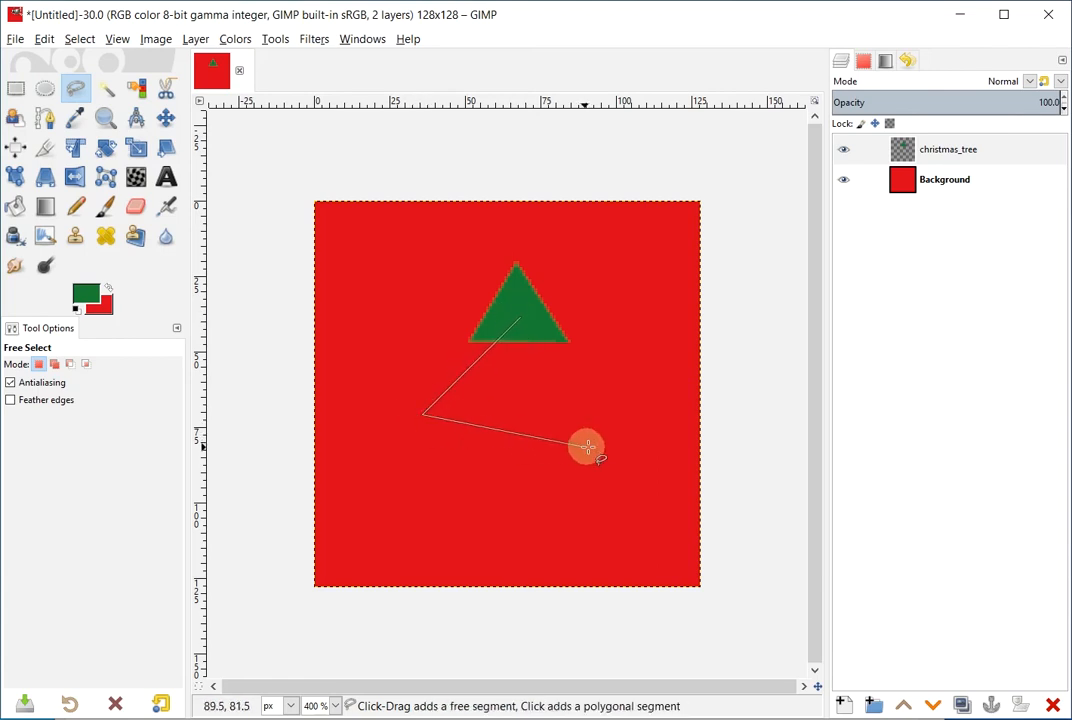
pyautogui.click(632, 434)
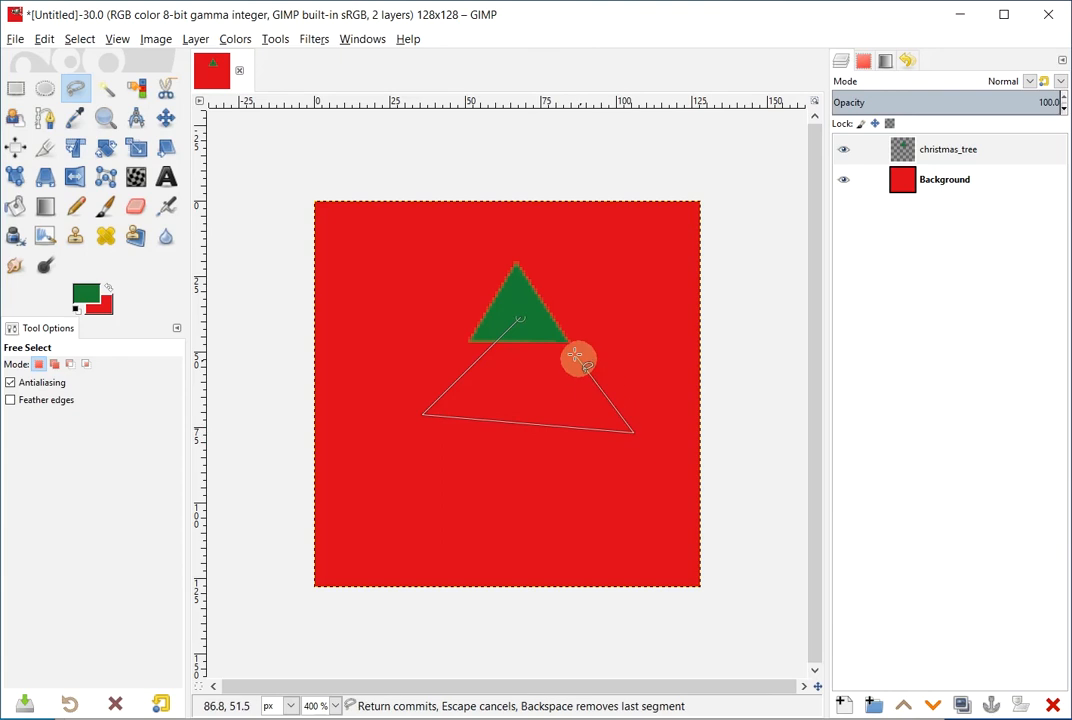
pyautogui.click(515, 316)
pyautogui.press('Return')
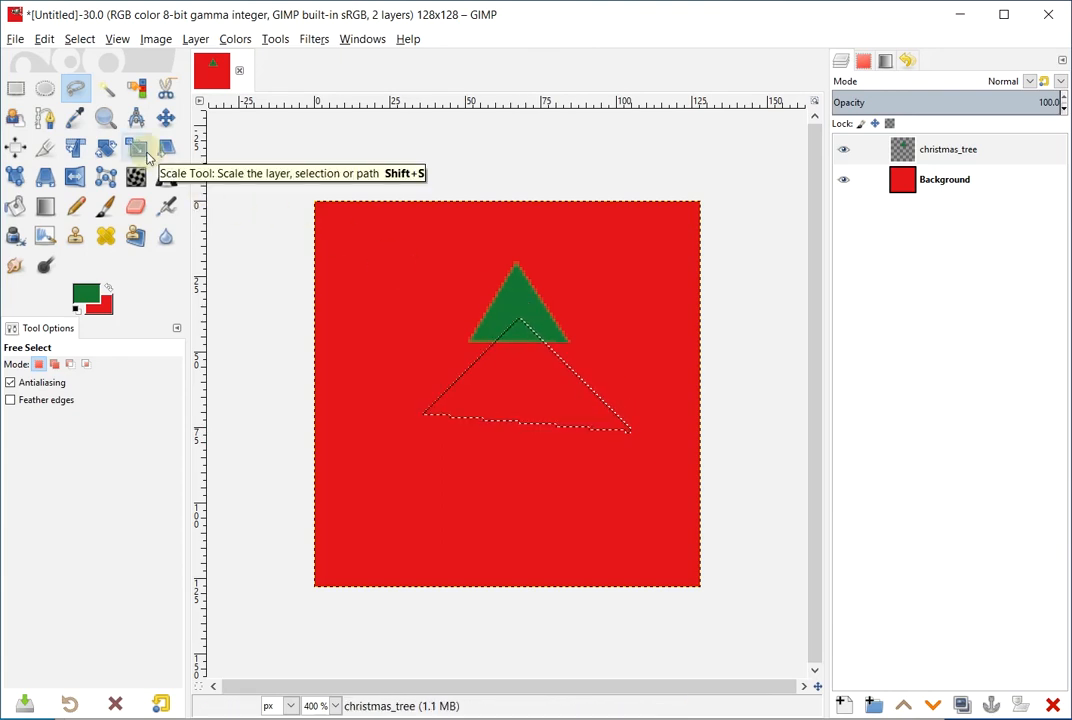
pyautogui.click(15, 206)
pyautogui.click(540, 375)
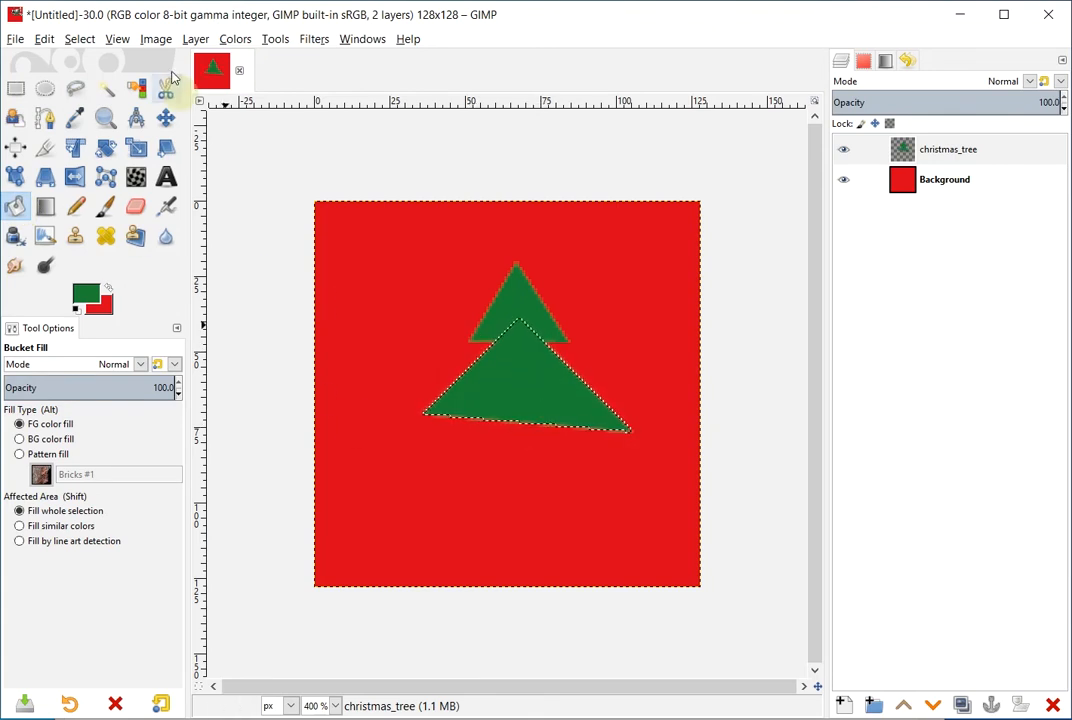
pyautogui.click(80, 39)
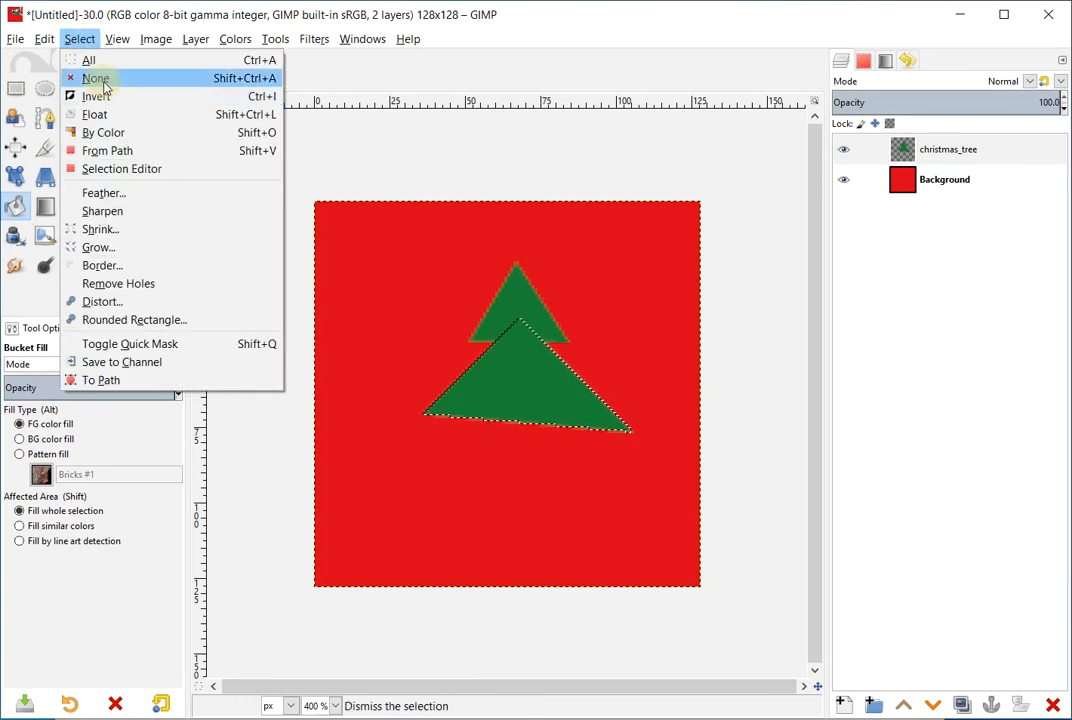
pyautogui.click(100, 79)
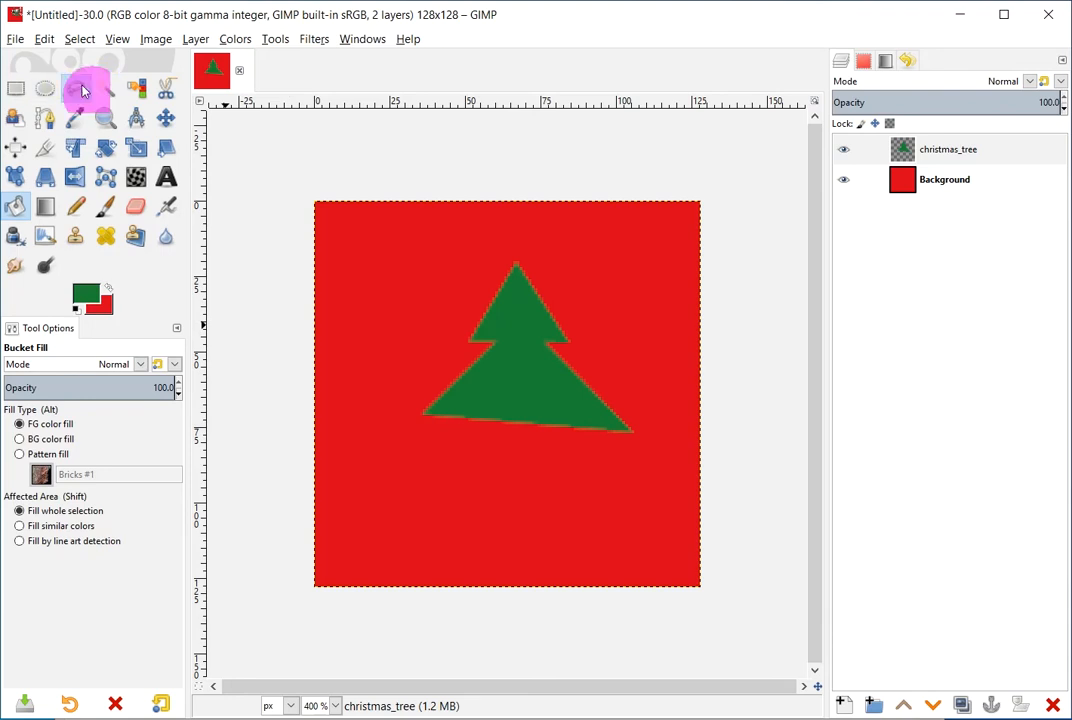
# Draw a wider bottom-tier triangle with Free Select, fill it green, and deselect
pyautogui.click(76, 88)
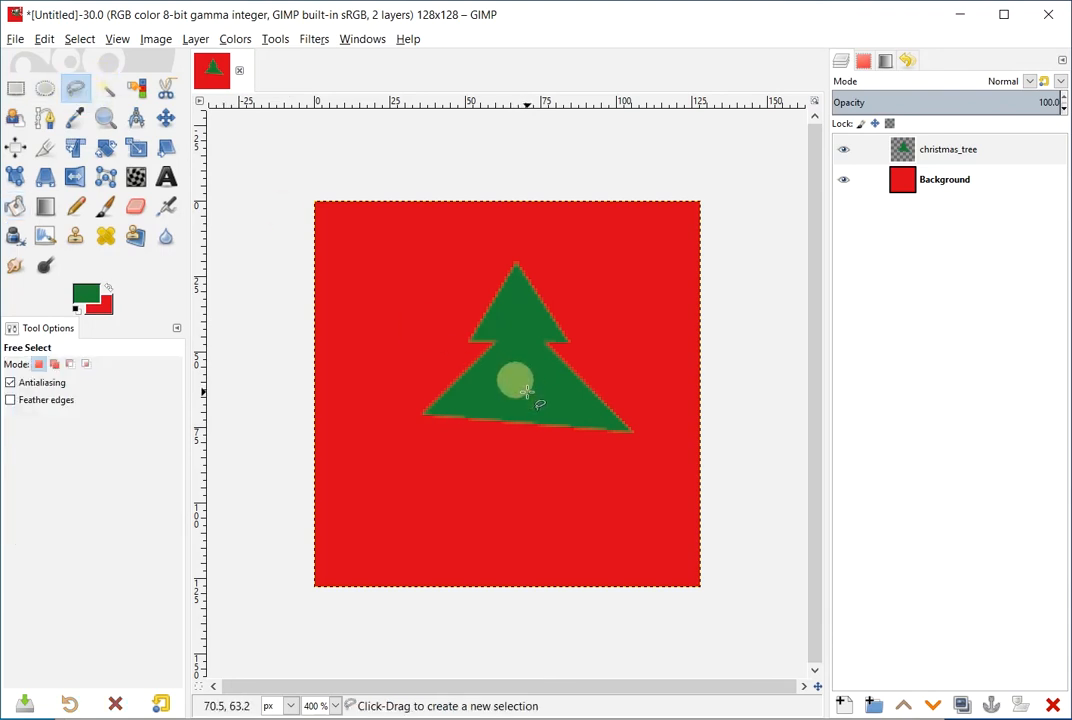
pyautogui.click(526, 392)
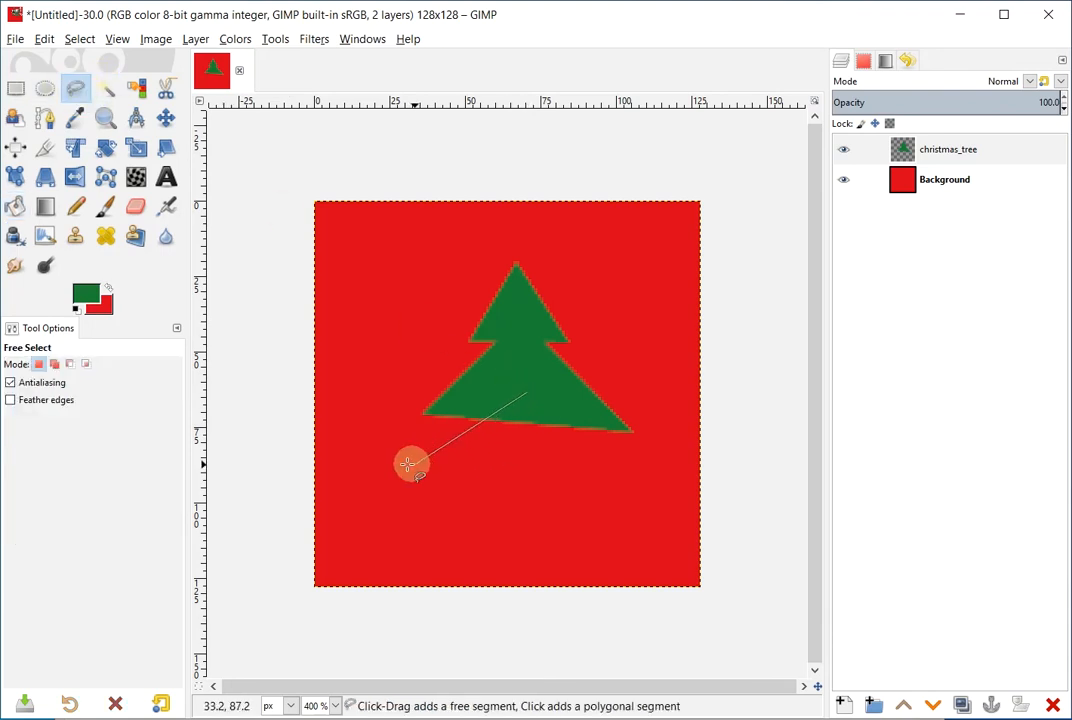
pyautogui.click(352, 471)
pyautogui.click(673, 505)
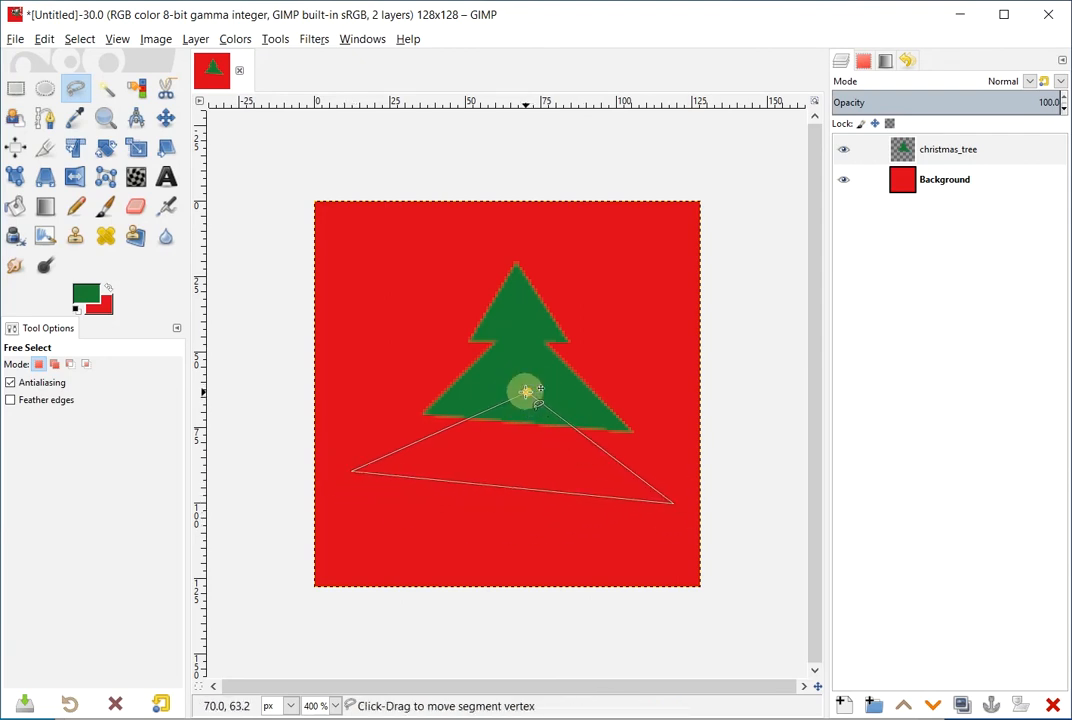
pyautogui.press('Return')
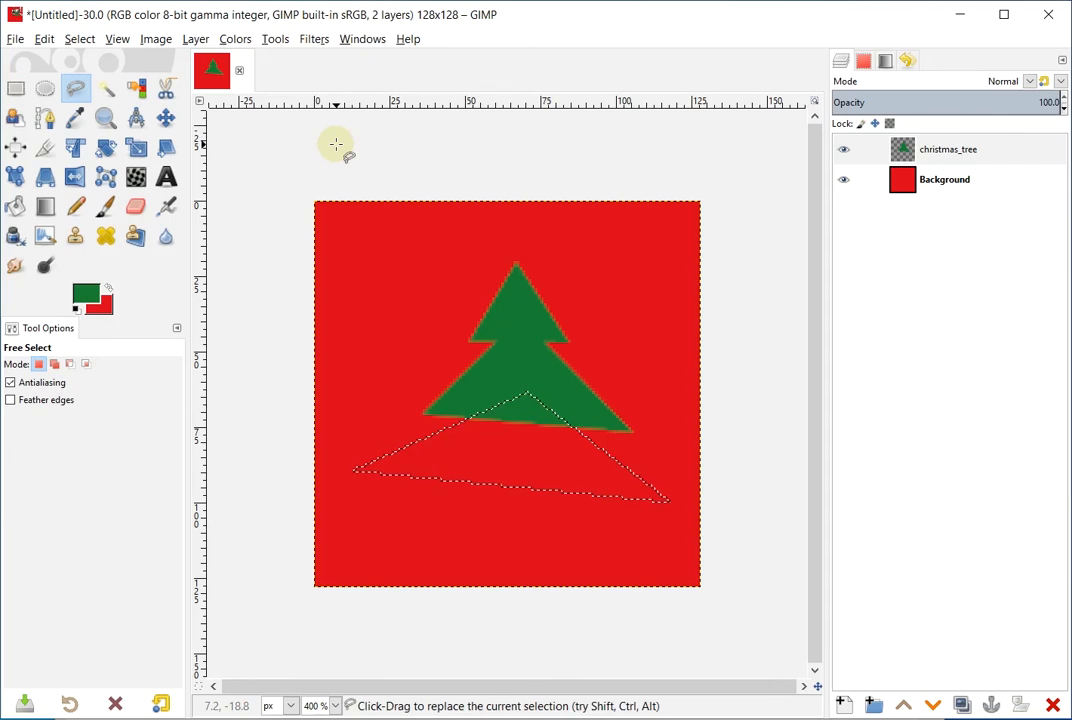
pyautogui.click(15, 207)
pyautogui.click(545, 452)
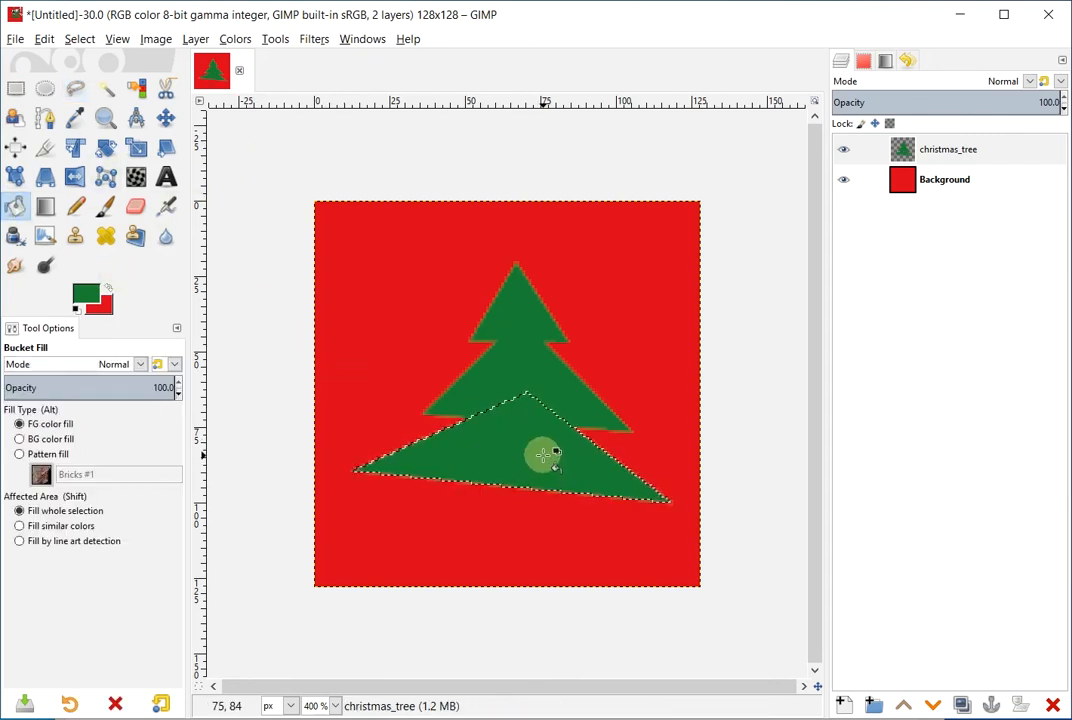
pyautogui.click(79, 40)
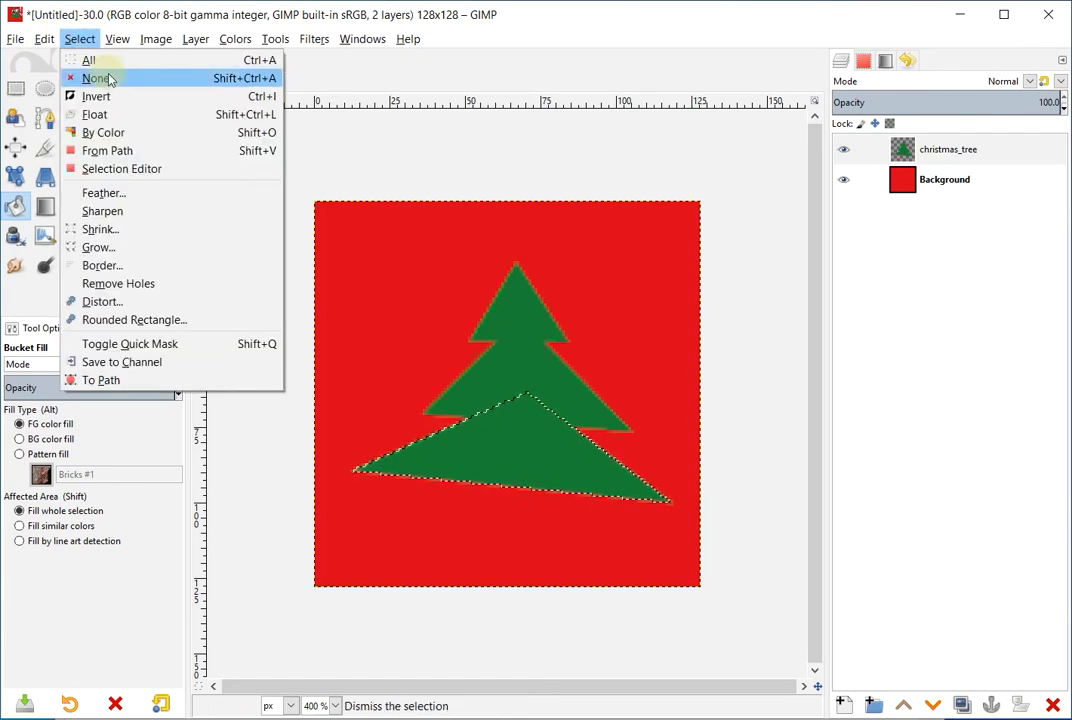
pyautogui.click(100, 78)
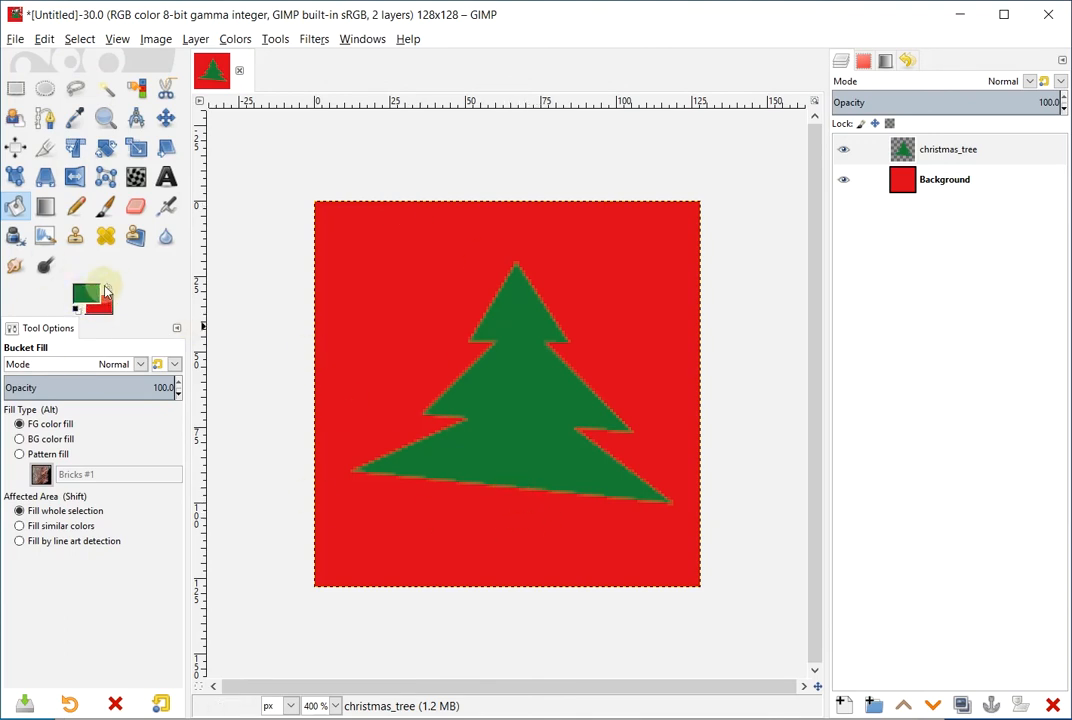
# Choose brown 6b3d16 from the recent colours as the foreground colour
pyautogui.click(86, 292)
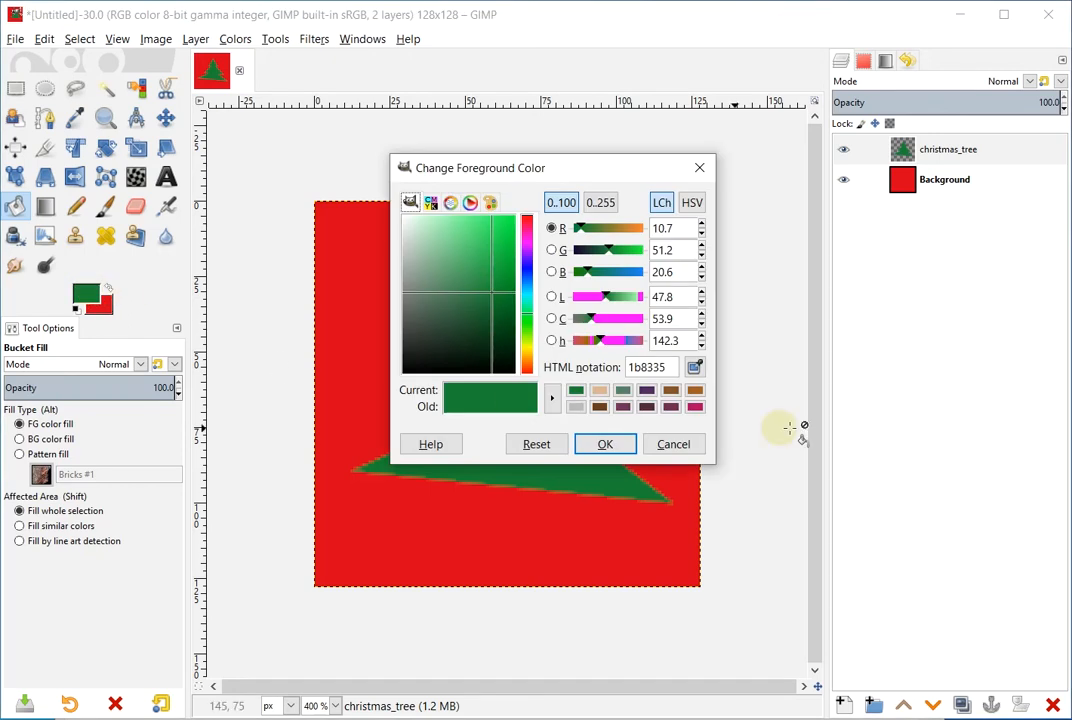
pyautogui.click(600, 407)
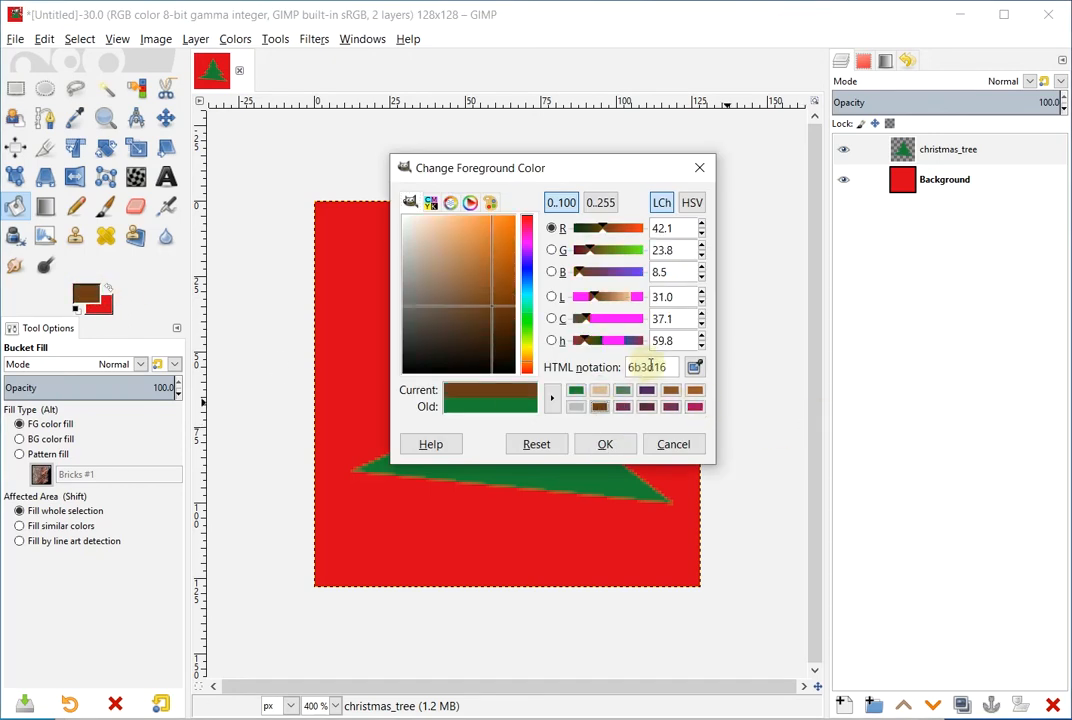
pyautogui.click(605, 444)
pyautogui.click(16, 89)
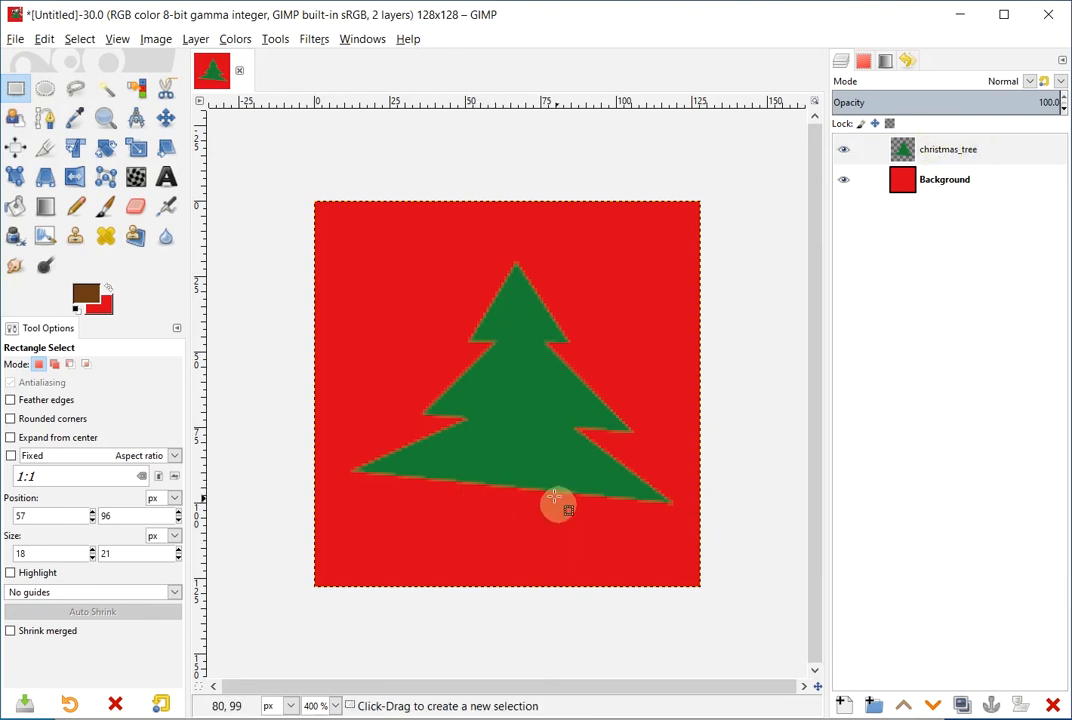
# Outline a four-cornered trunk under the bottom tier, fill it brown, and deselect
pyautogui.click(77, 90)
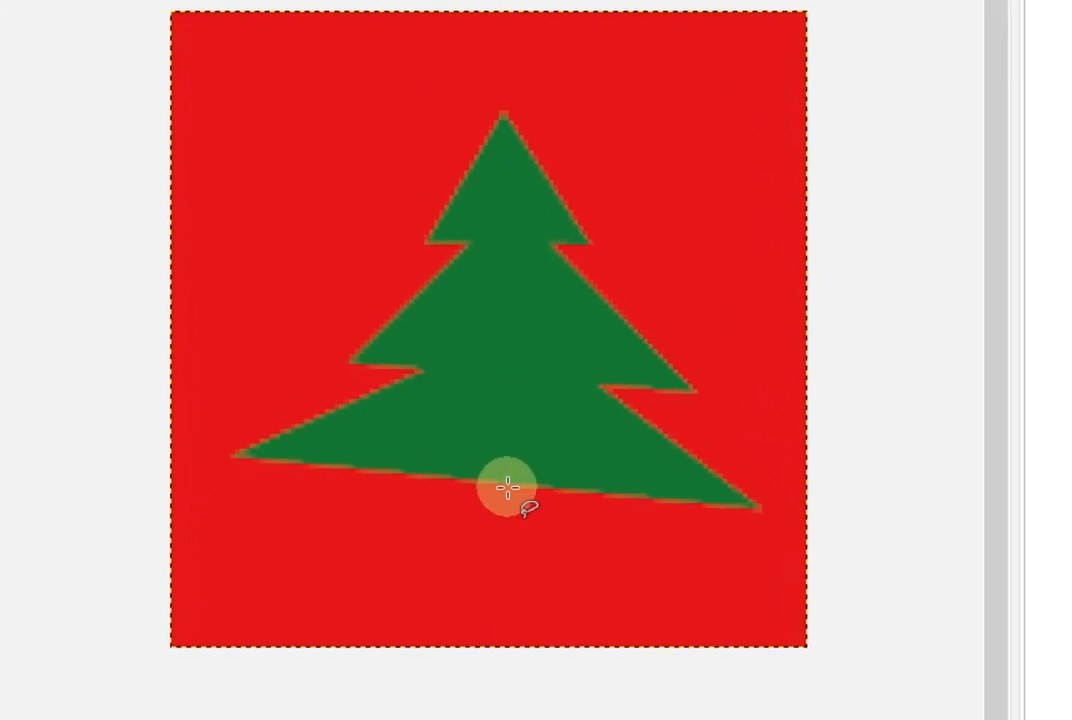
pyautogui.click(476, 481)
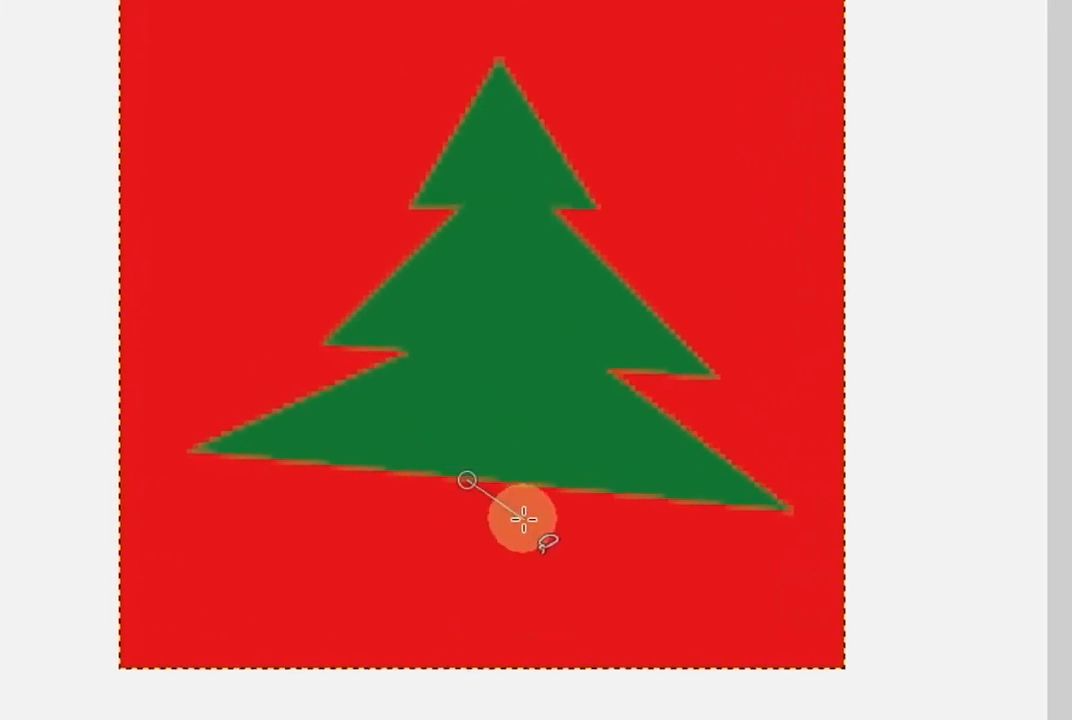
pyautogui.click(466, 557)
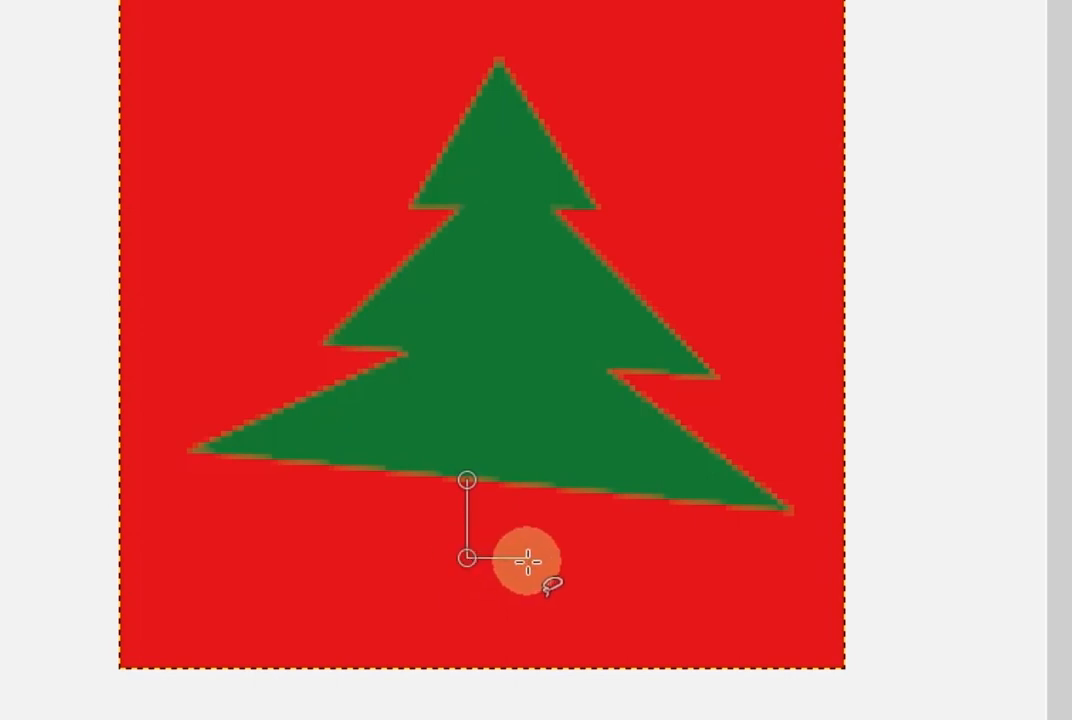
pyautogui.click(528, 557)
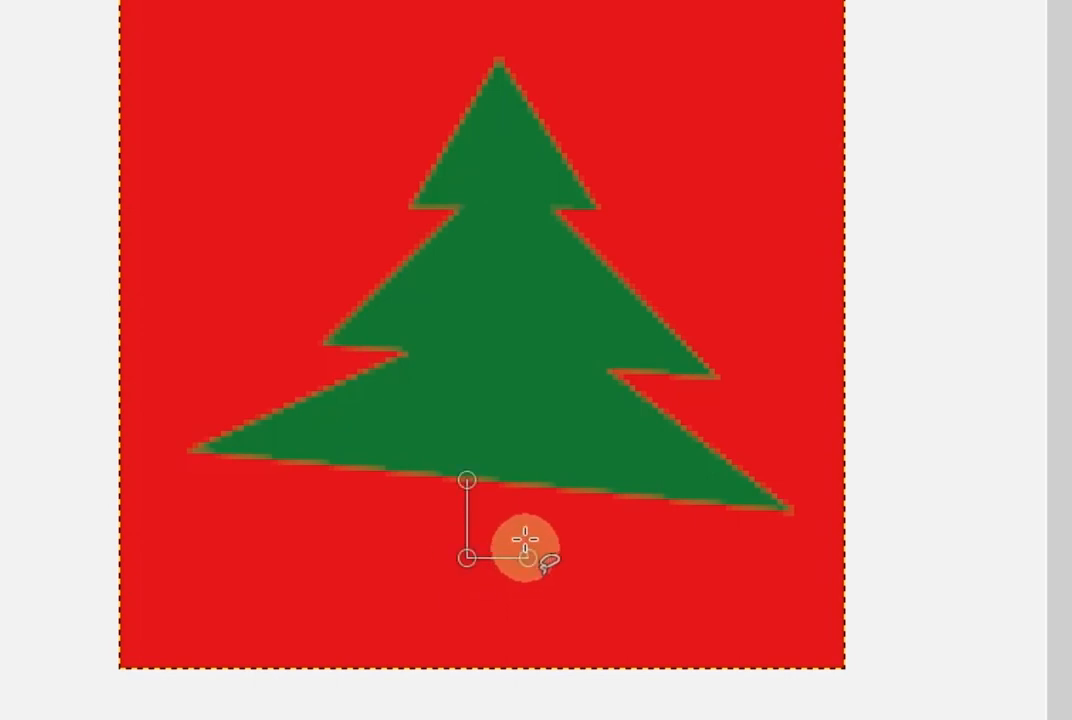
pyautogui.click(526, 480)
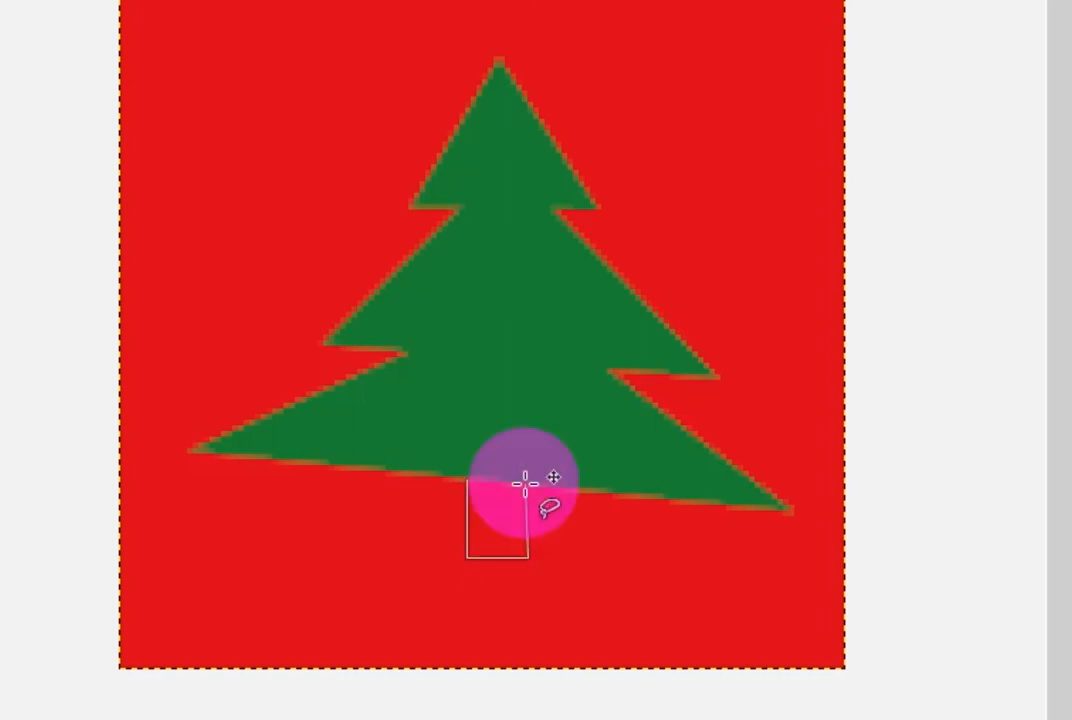
pyautogui.click(468, 480)
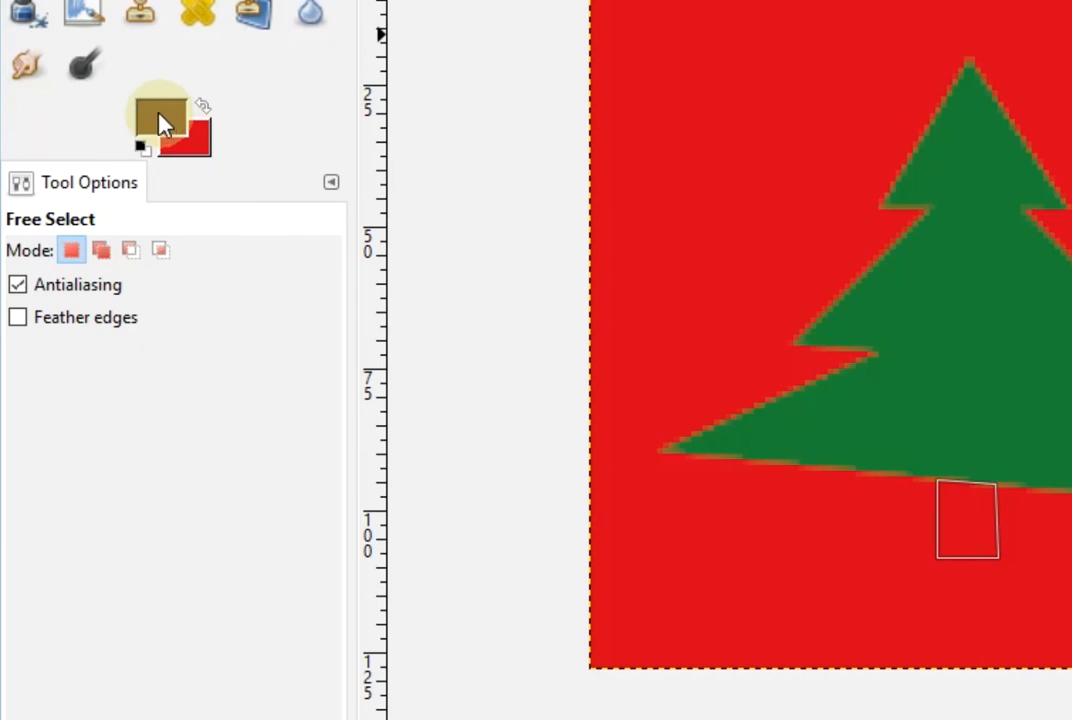
pyautogui.click(29, 10)
pyautogui.click(965, 573)
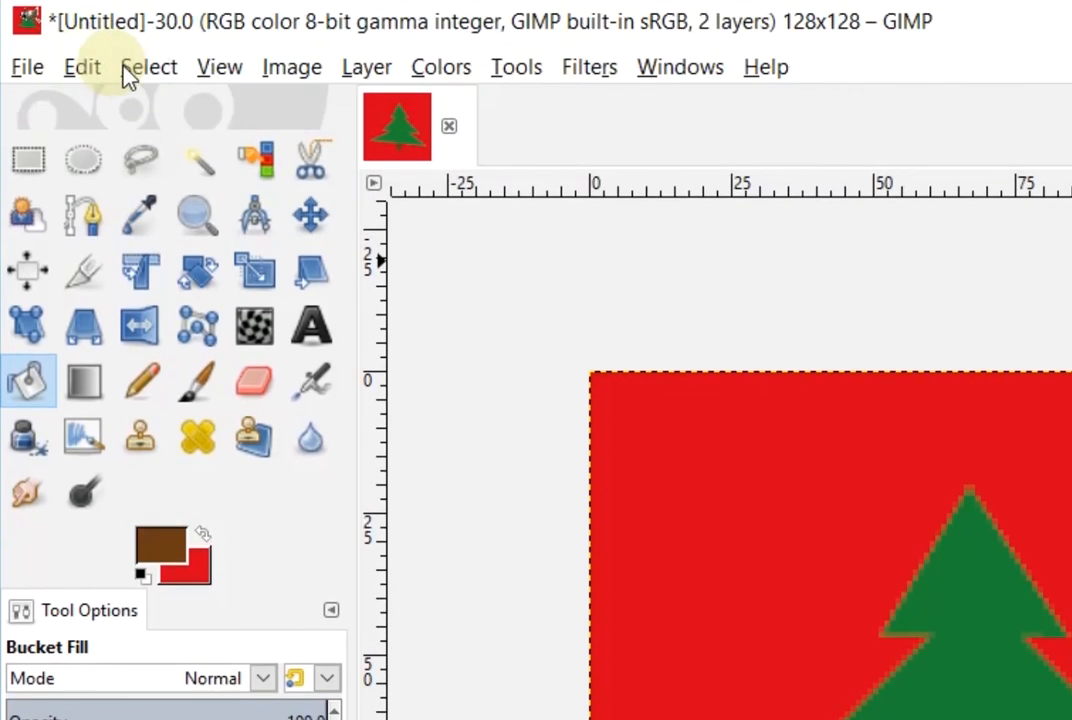
pyautogui.click(150, 68)
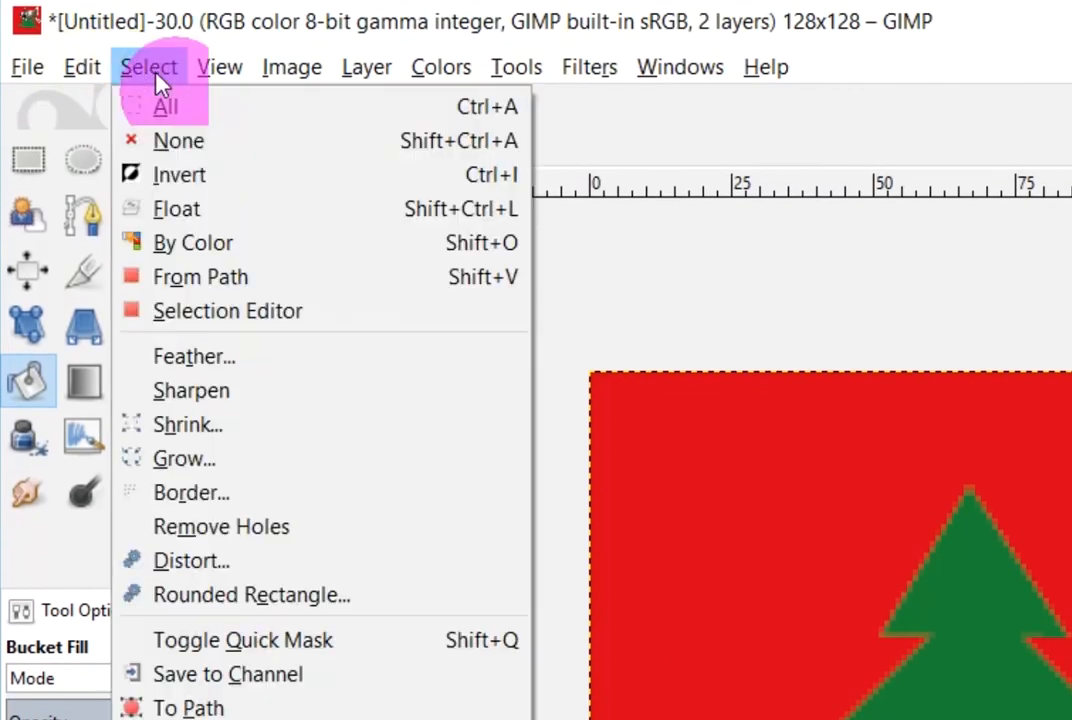
pyautogui.click(160, 143)
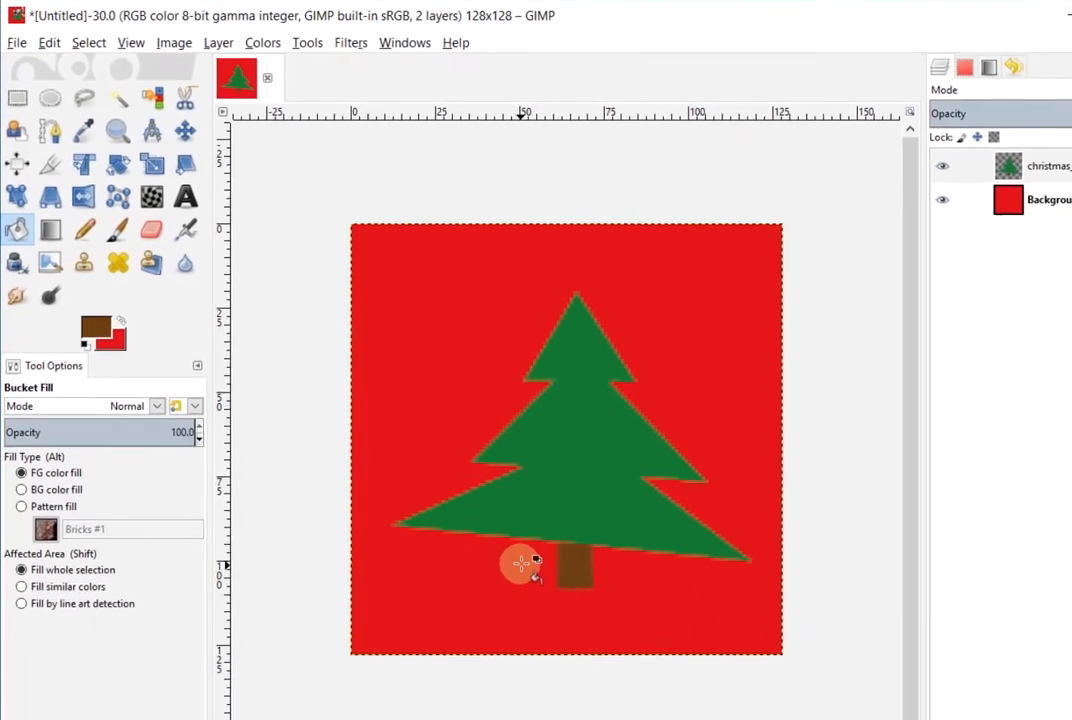
# Switch to Rectangle Select and set the foreground colour to bright yellow-green ceeb24
pyautogui.click(16, 91)
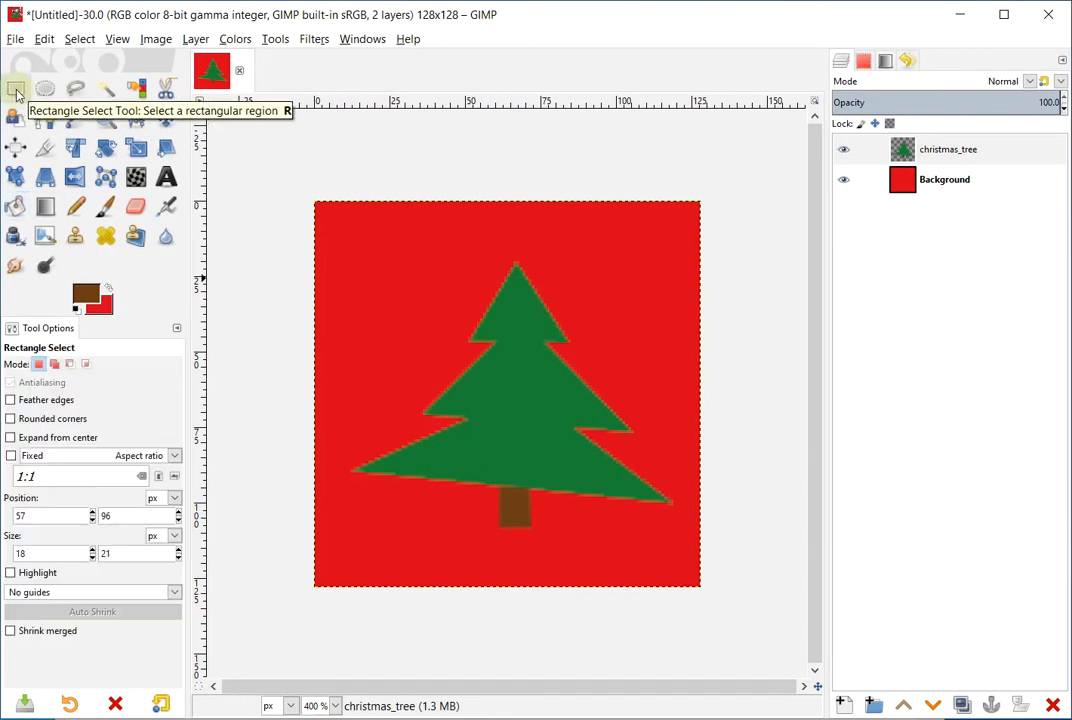
pyautogui.click(84, 297)
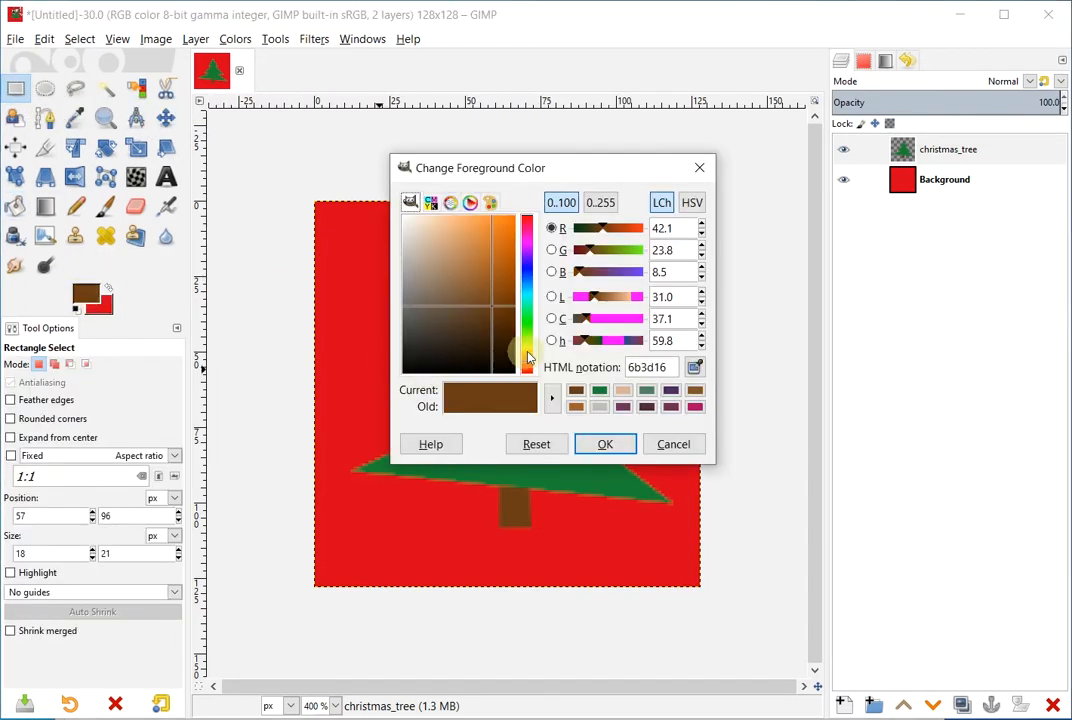
pyautogui.click(527, 344)
pyautogui.click(498, 227)
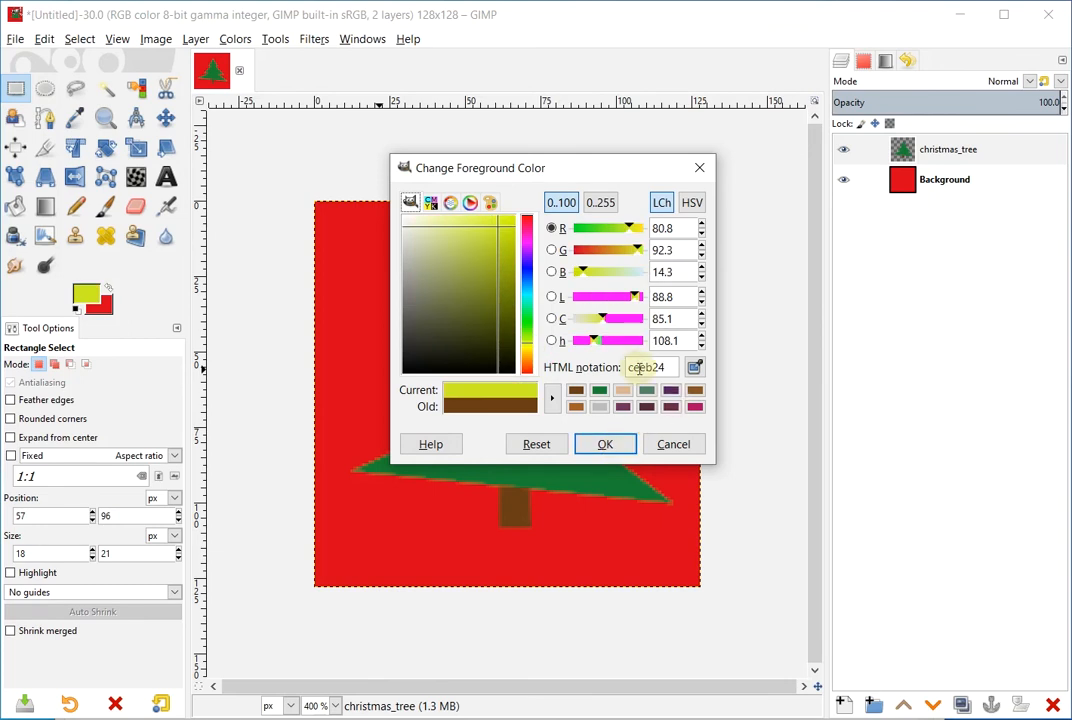
pyautogui.click(606, 444)
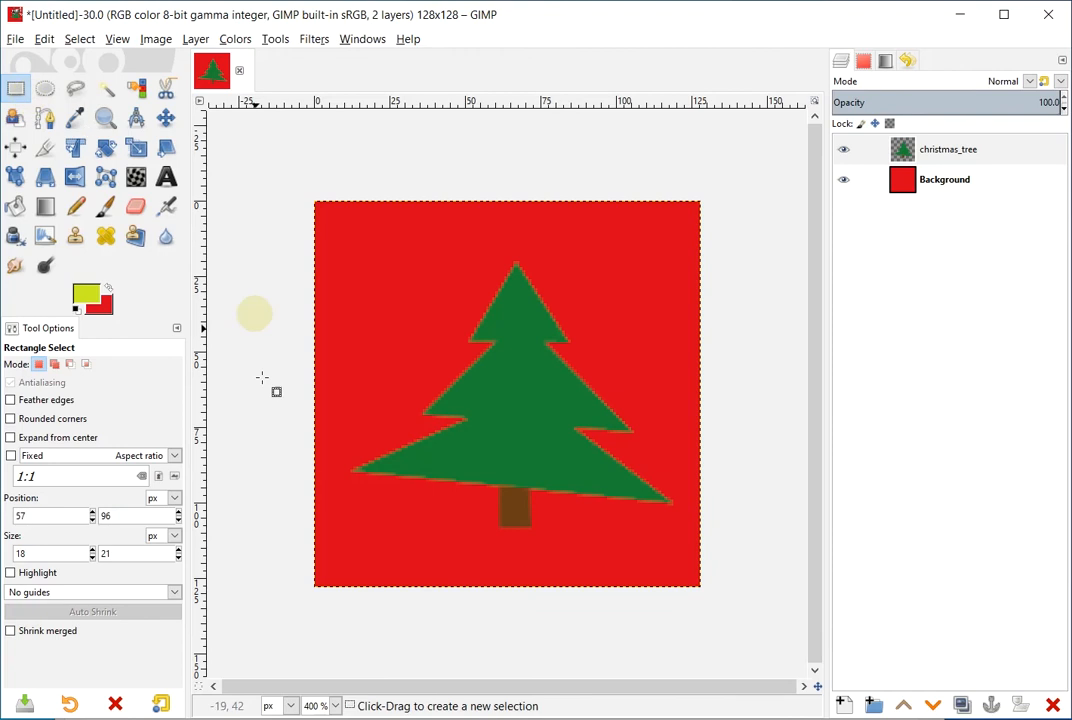
# Draw a 16×11 rectangle below the trunk, fill it yellow-green, and deselect
pyautogui.moveTo(479, 517); pyautogui.dragTo(550, 557)
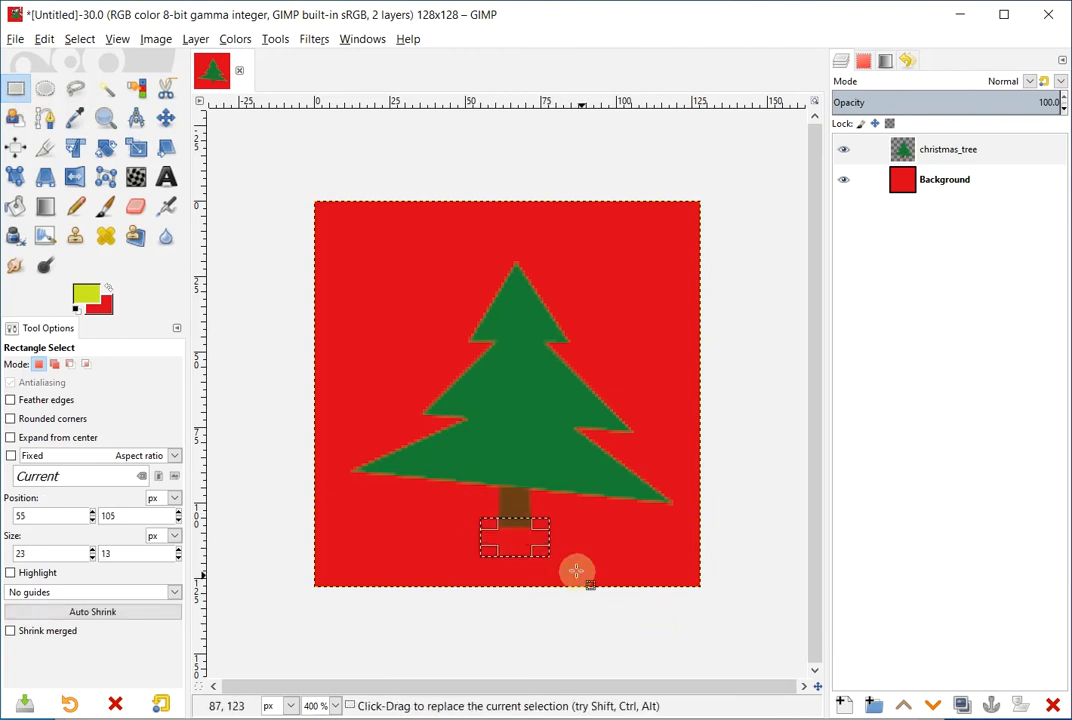
pyautogui.moveTo(545, 552); pyautogui.dragTo(536, 541)
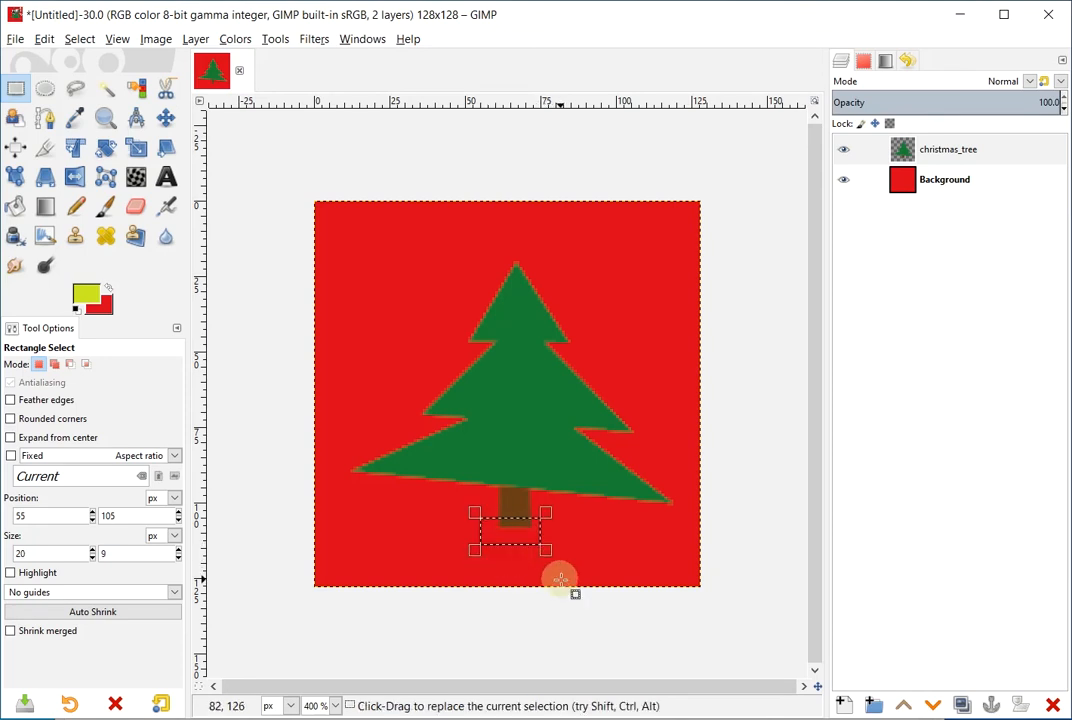
pyautogui.moveTo(478, 550); pyautogui.dragTo(490, 558)
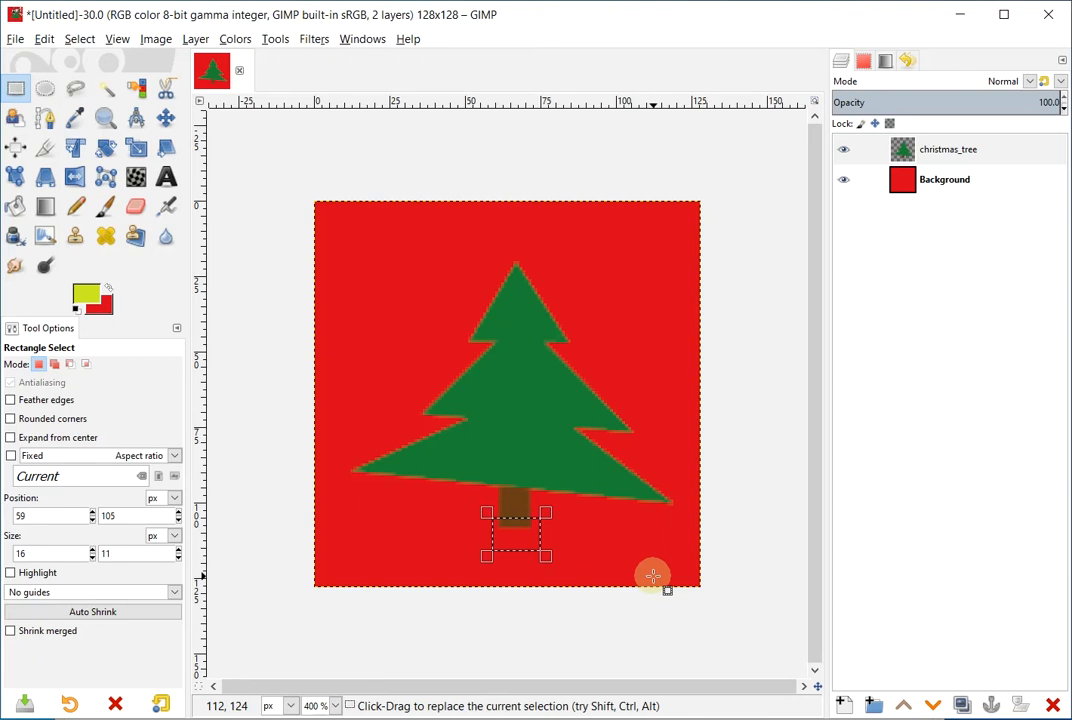
pyautogui.moveTo(547, 554); pyautogui.dragTo(541, 552)
pyautogui.click(16, 207)
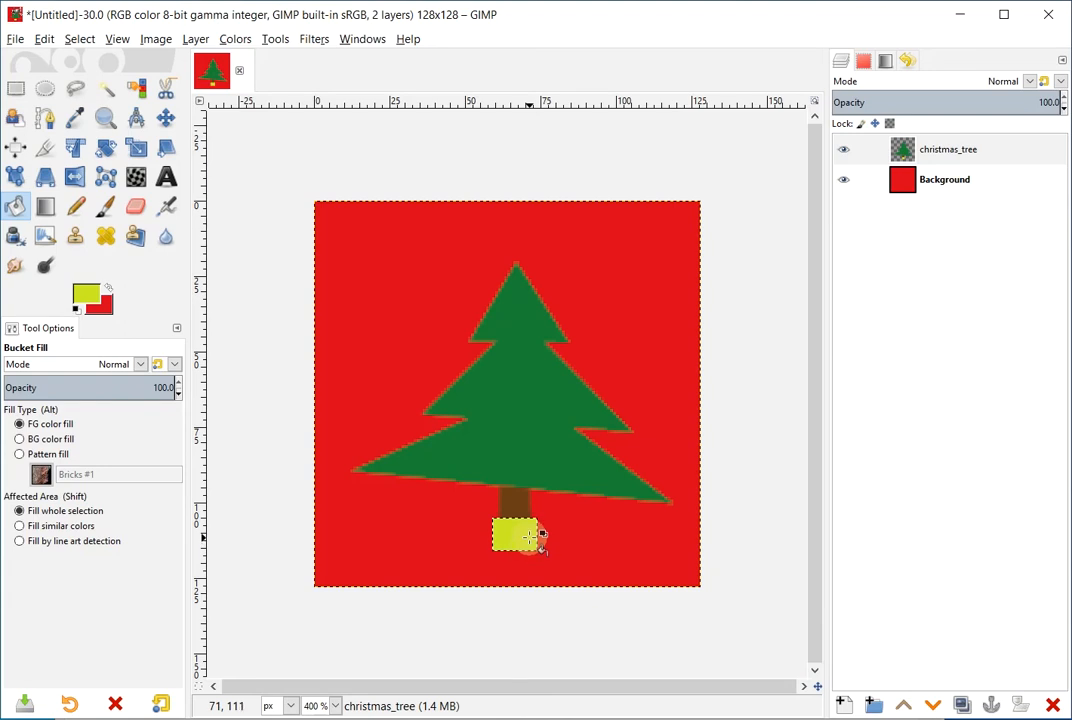
pyautogui.click(76, 39)
pyautogui.click(86, 77)
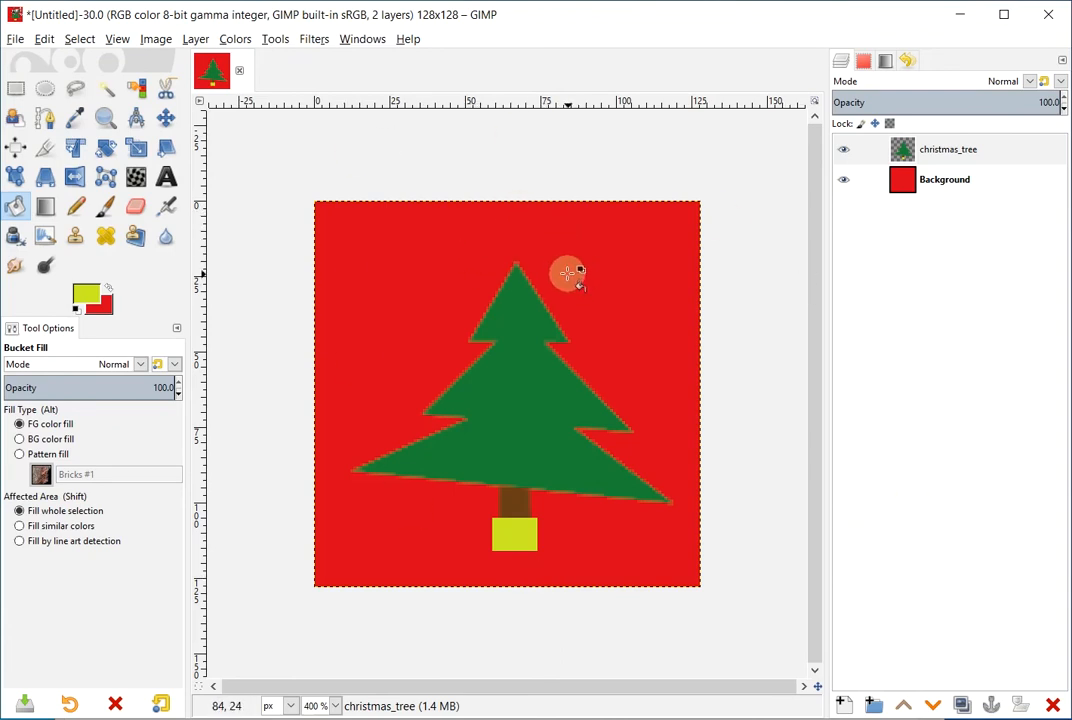
# Trace a ten-vertex star polygon with Free Select above the tree tip and commit it
pyautogui.click(77, 91)
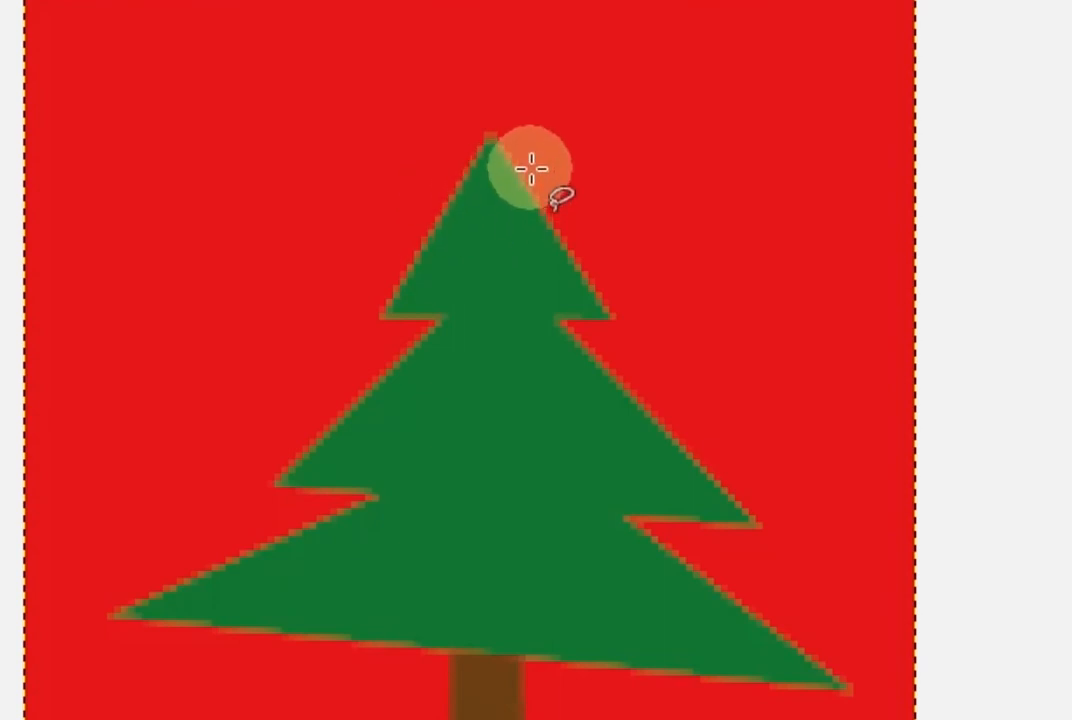
pyautogui.click(484, 53)
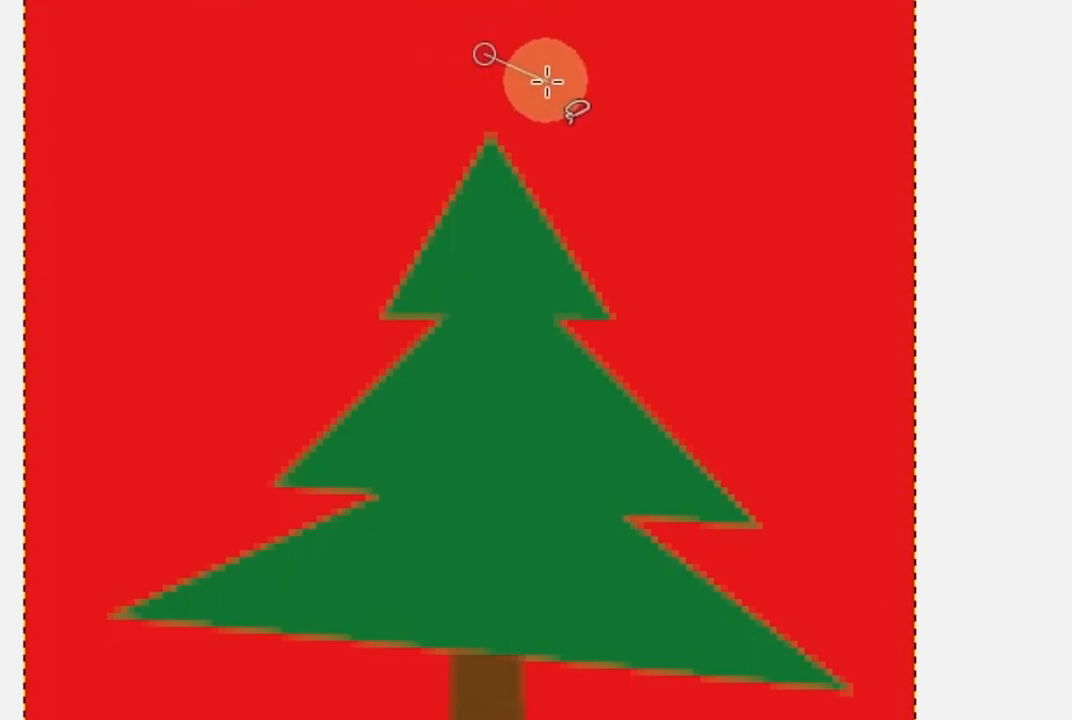
pyautogui.click(458, 100)
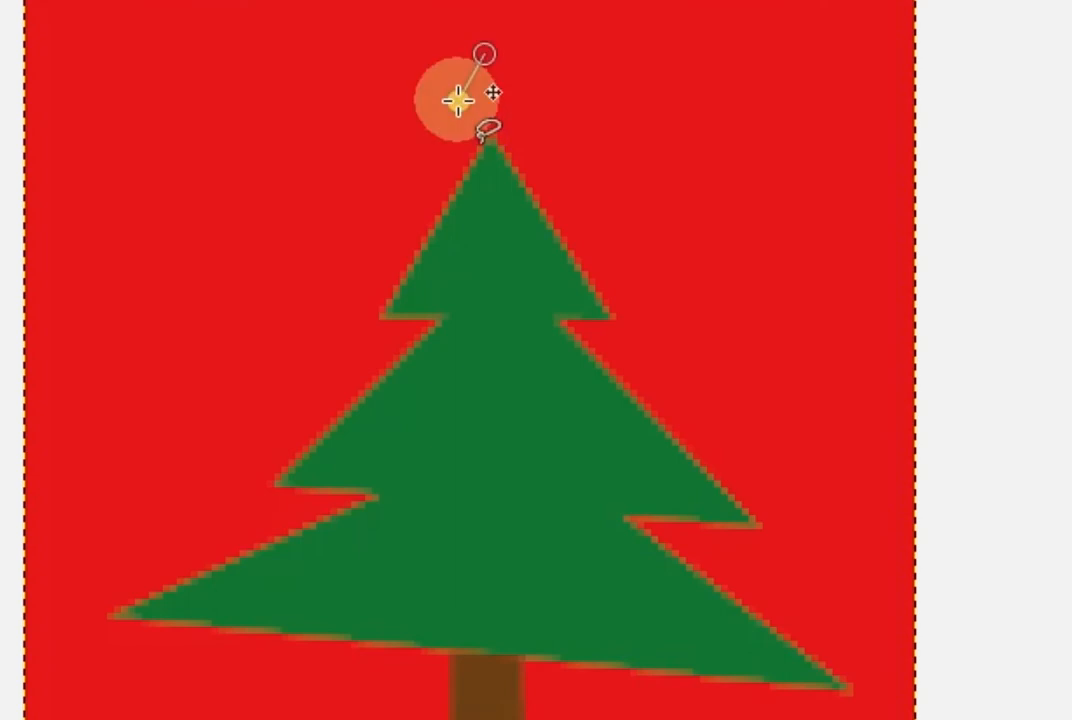
pyautogui.click(395, 97)
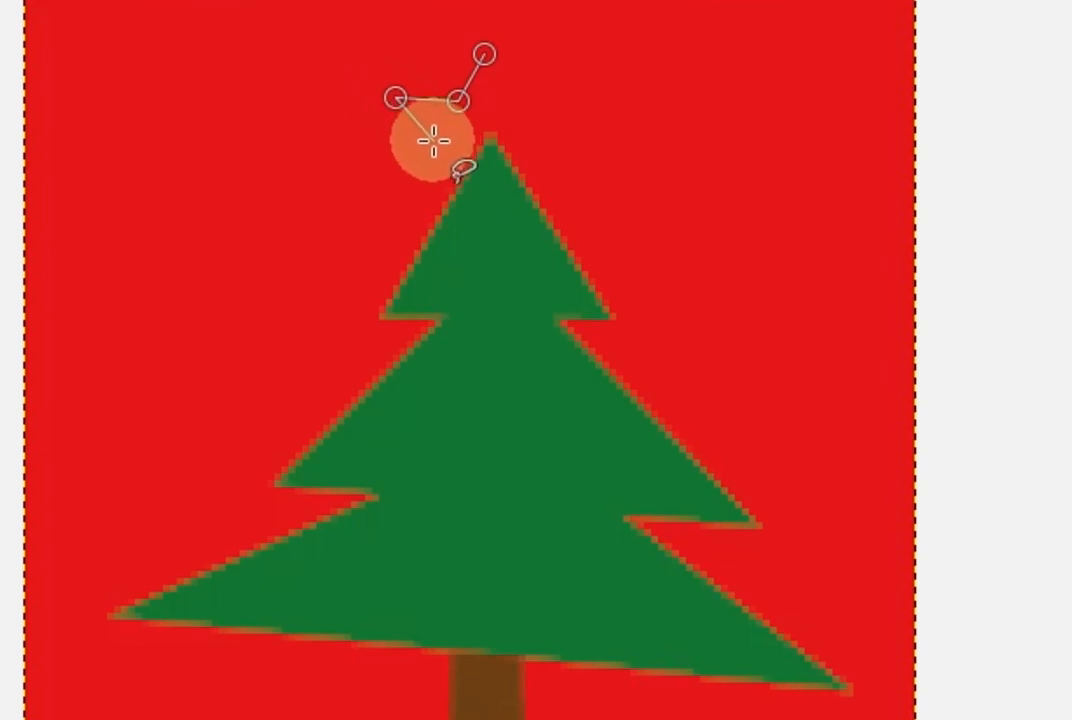
pyautogui.click(431, 127)
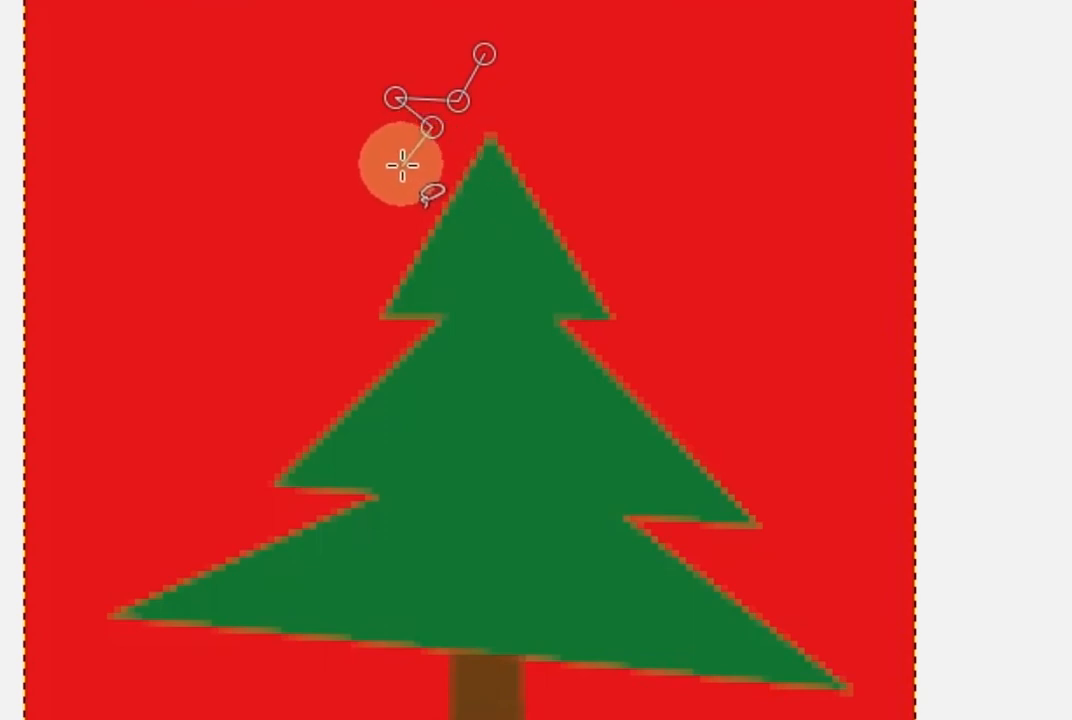
pyautogui.click(409, 167)
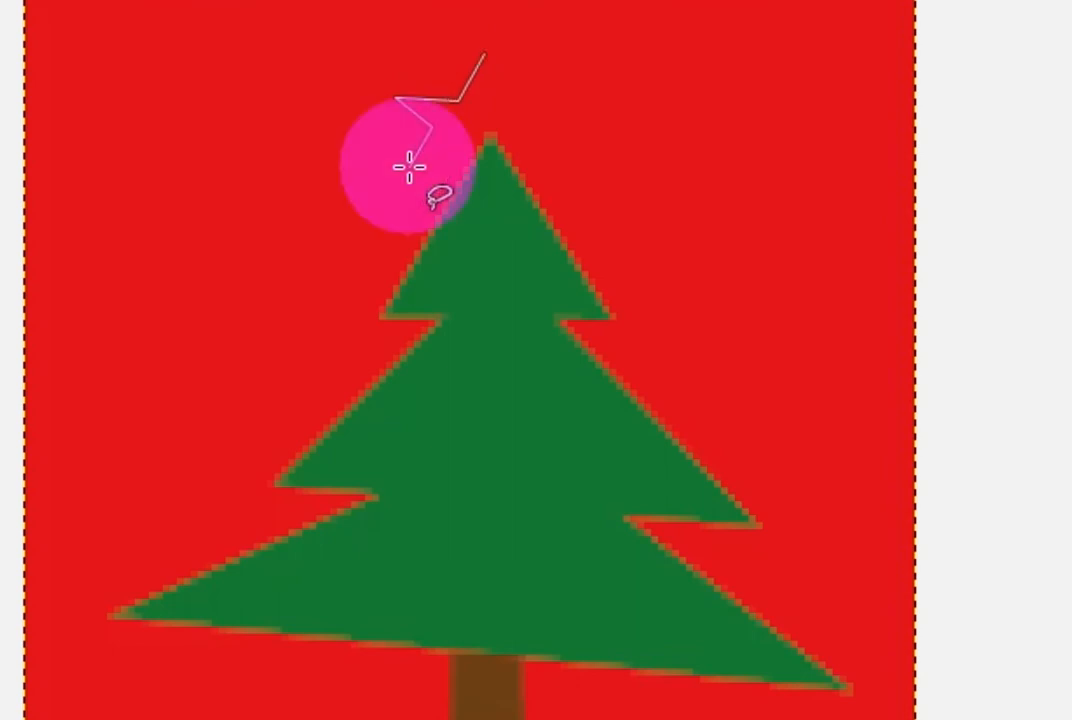
pyautogui.click(459, 143)
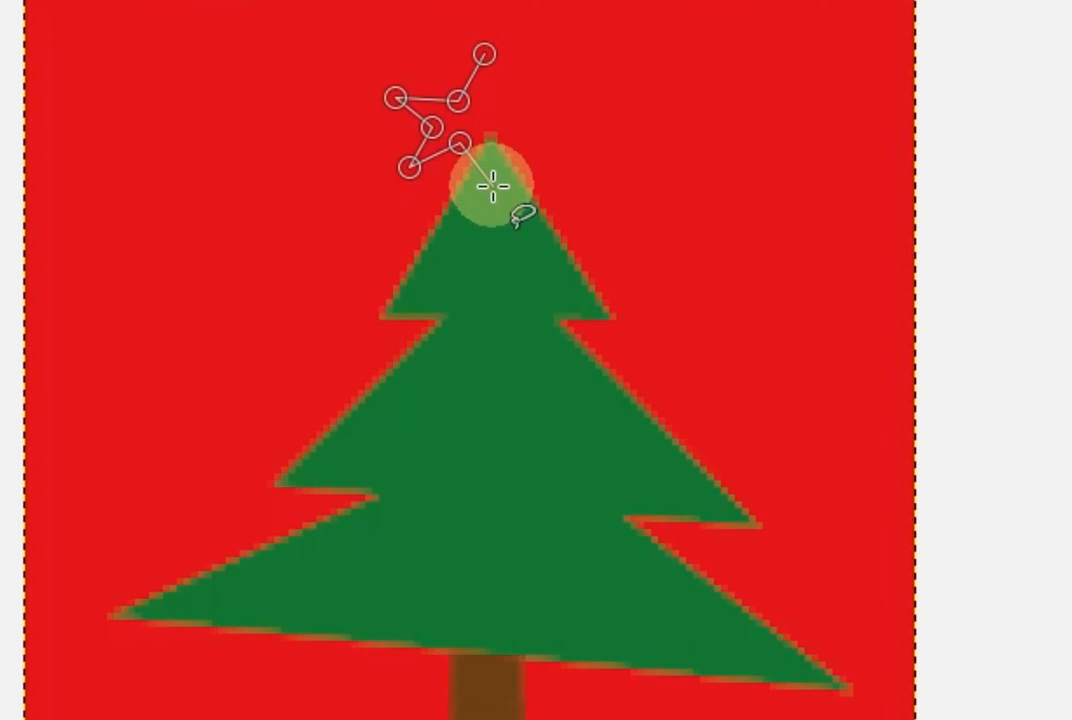
pyautogui.click(493, 184)
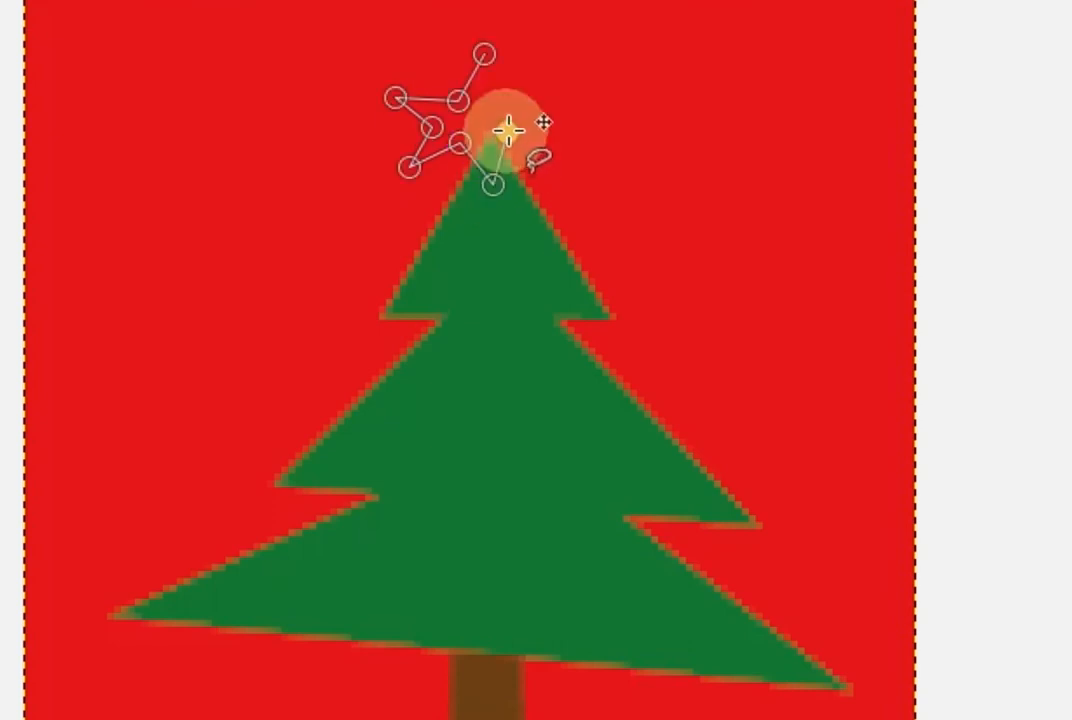
pyautogui.click(506, 131)
pyautogui.click(561, 124)
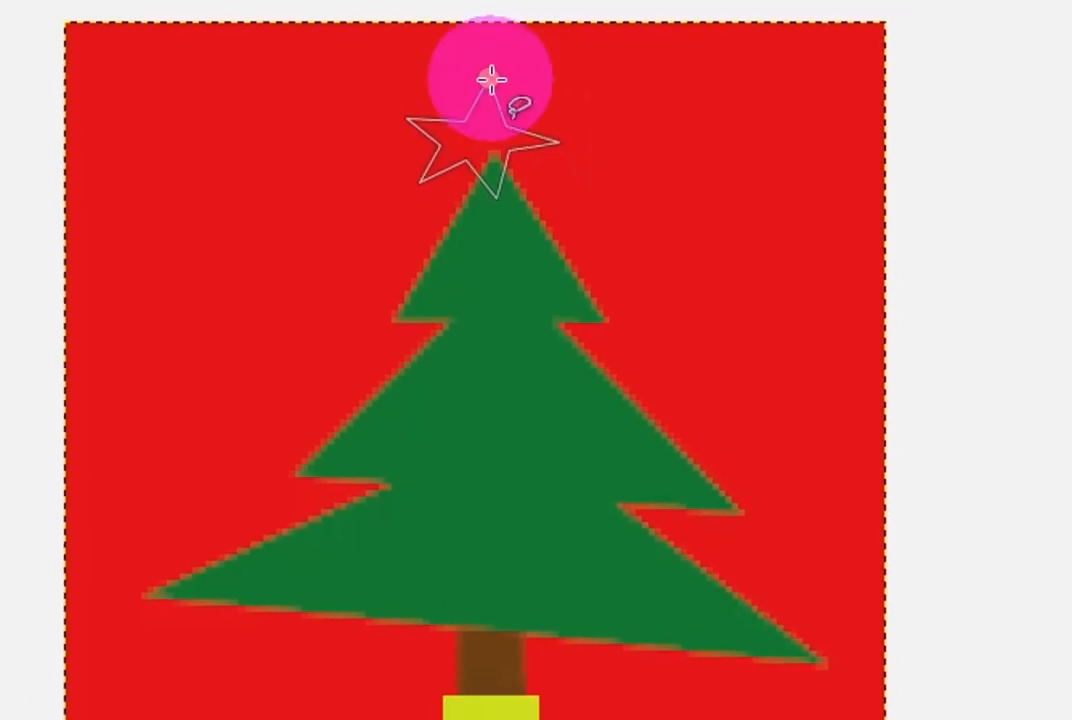
pyautogui.click(493, 106)
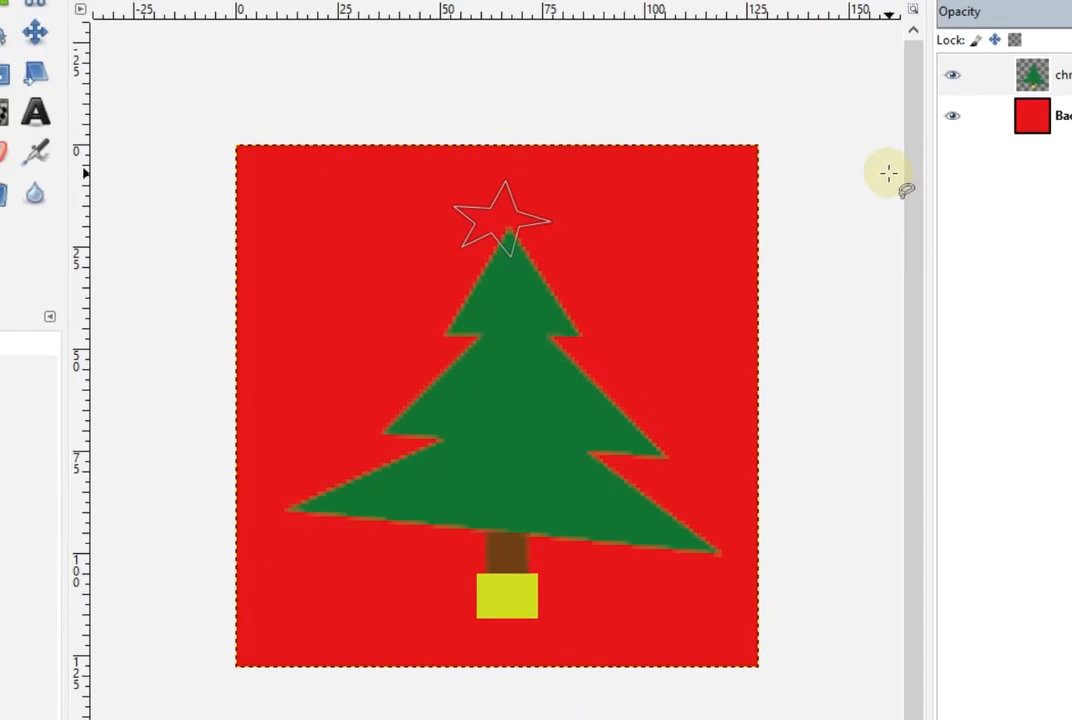
pyautogui.press('Return')
pyautogui.hotkey('shift', 'b')
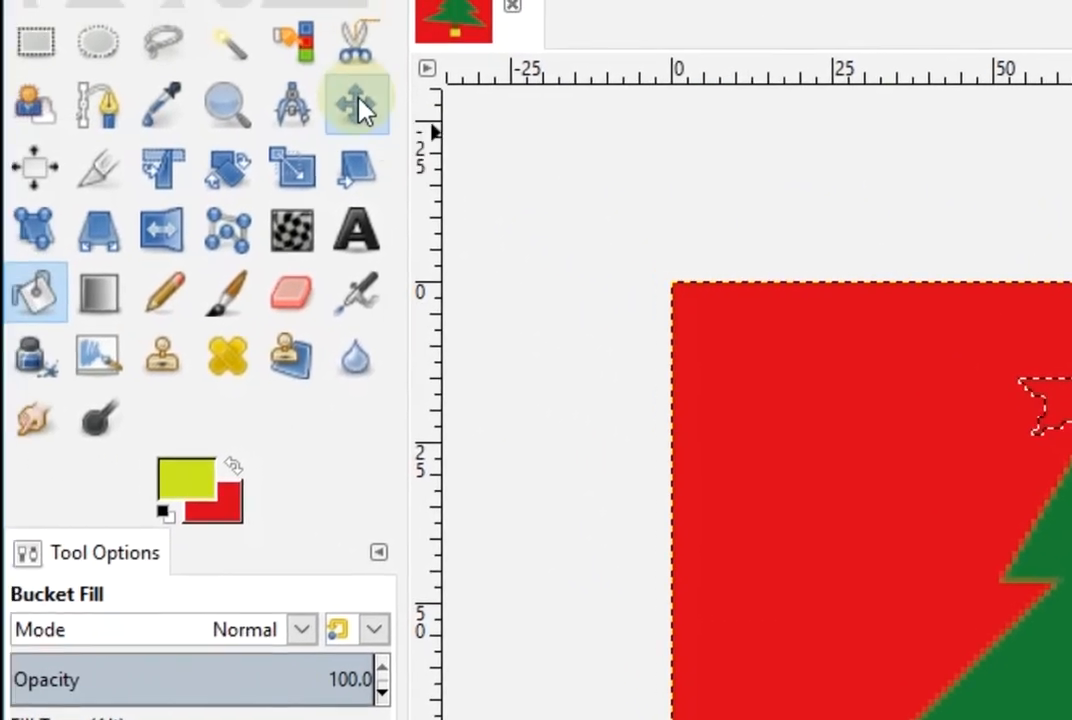
# Shift the star selection down onto the tree tip, fill it yellow, and deselect
pyautogui.click(181, 34)
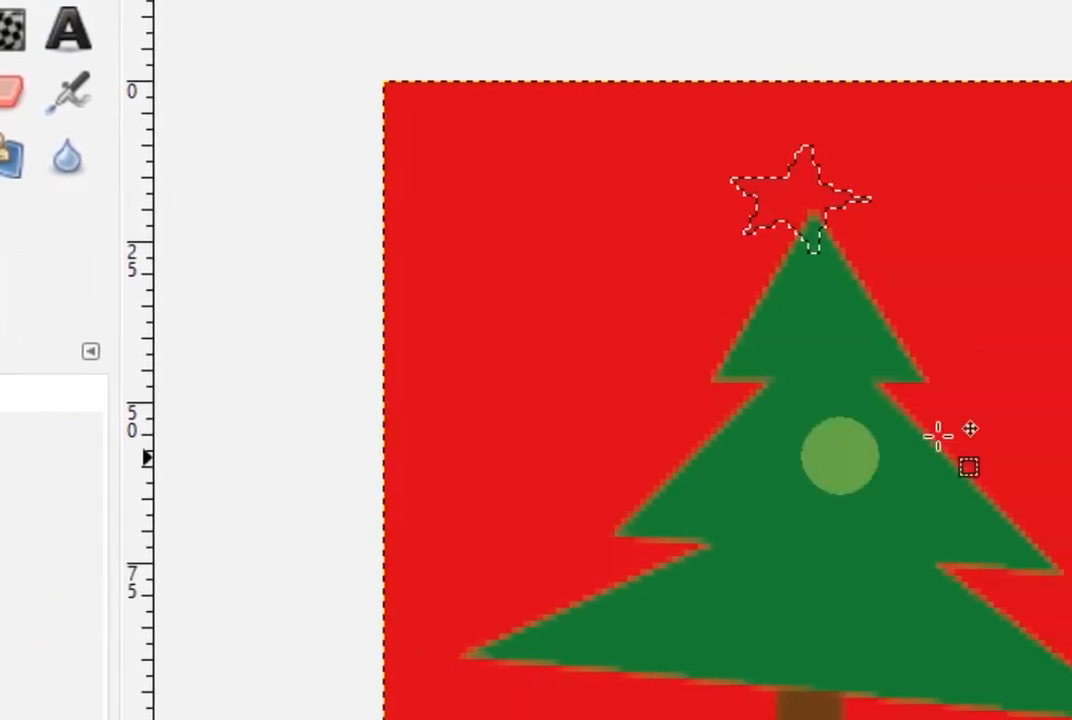
pyautogui.moveTo(802, 194); pyautogui.dragTo(820, 220)
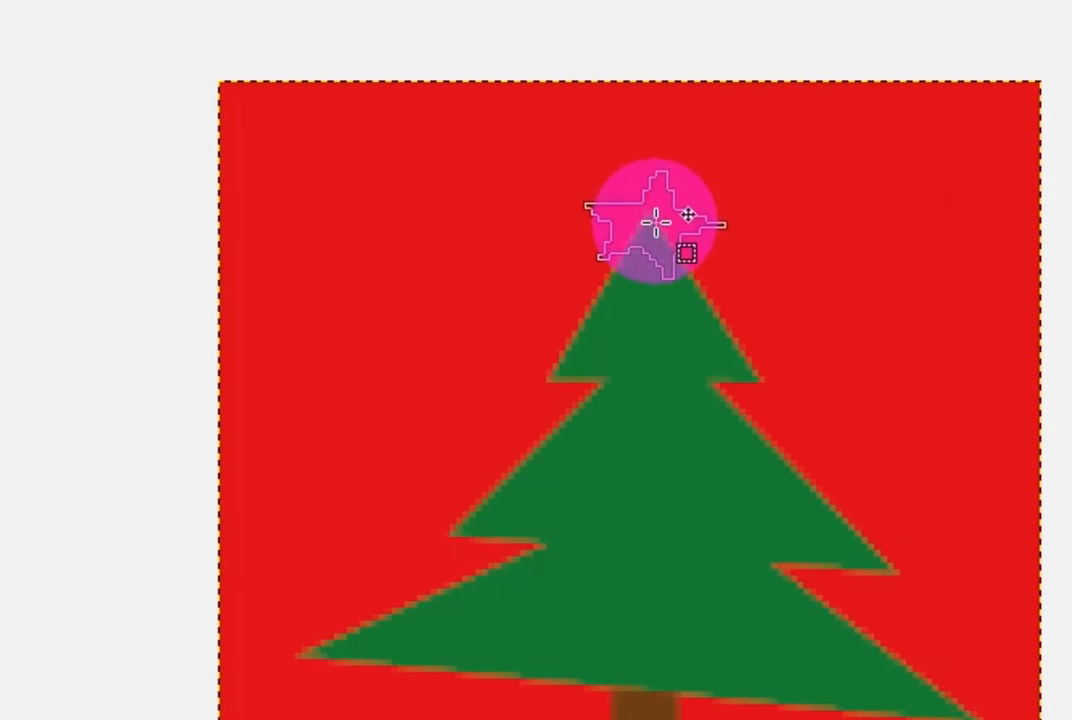
pyautogui.moveTo(688, 215); pyautogui.dragTo(697, 212)
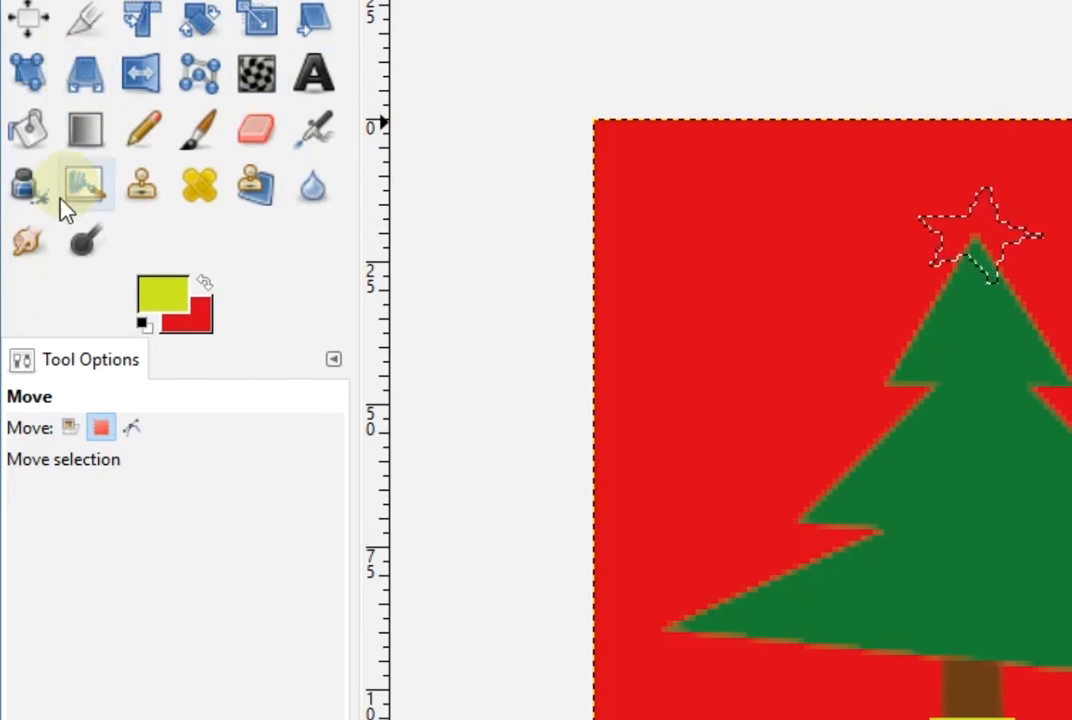
pyautogui.click(29, 128)
pyautogui.click(993, 228)
pyautogui.click(155, 26)
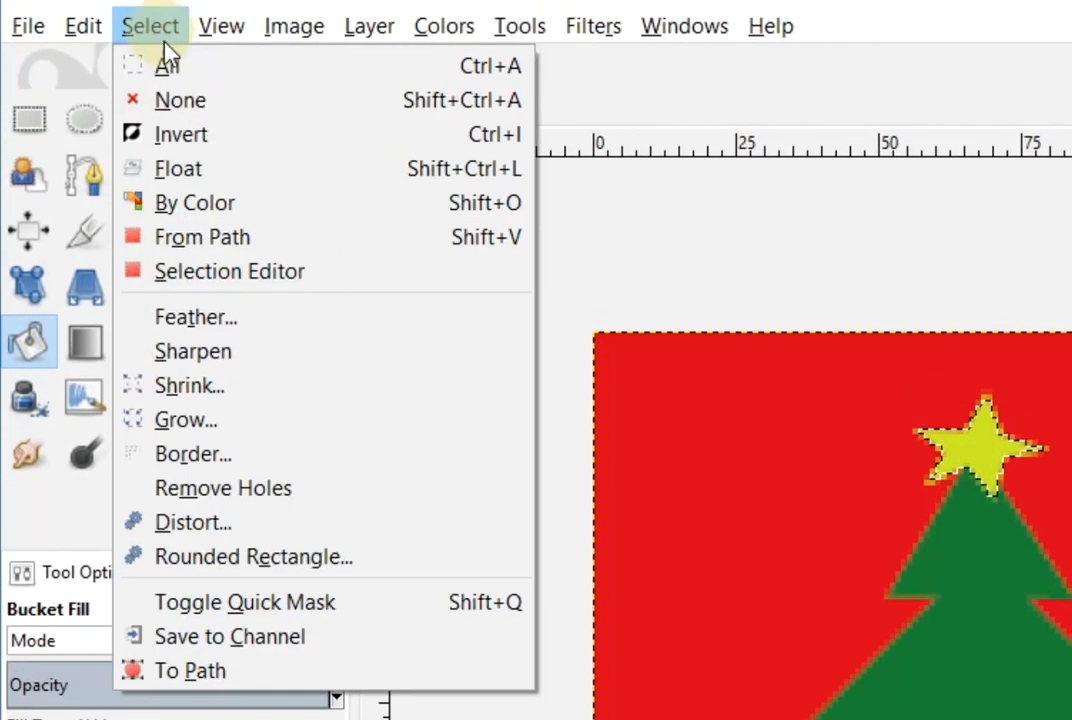
pyautogui.click(208, 103)
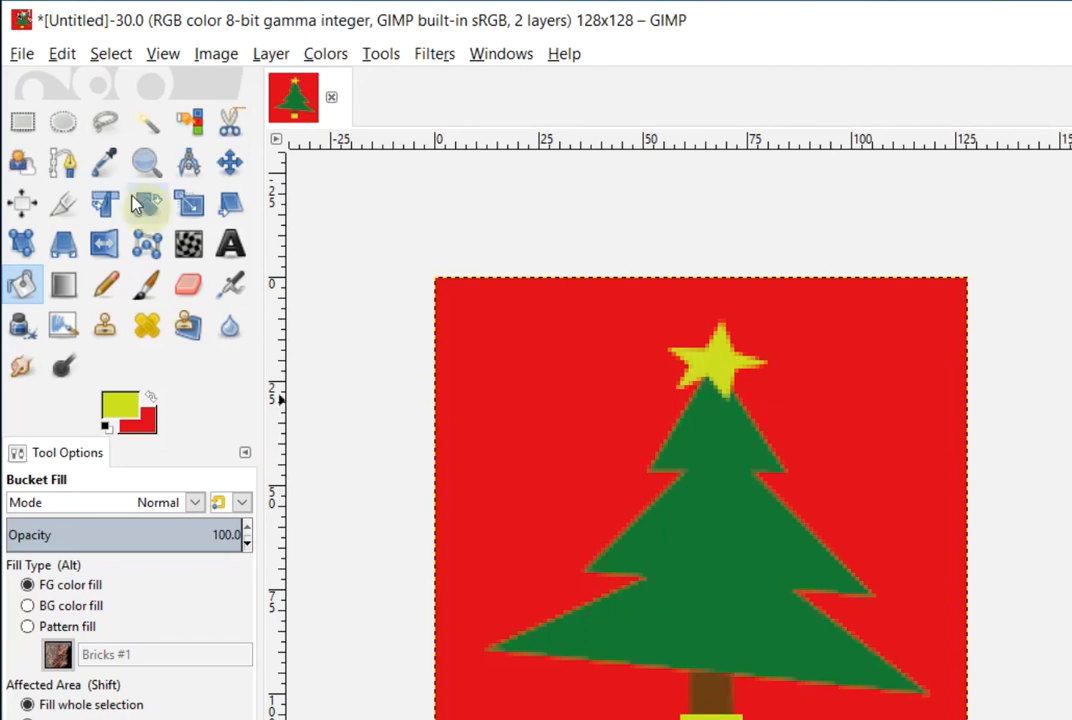
# Switch to Ellipse Select and move the foreground hue from yellow-green toward blue
pyautogui.click(62, 120)
pyautogui.click(125, 412)
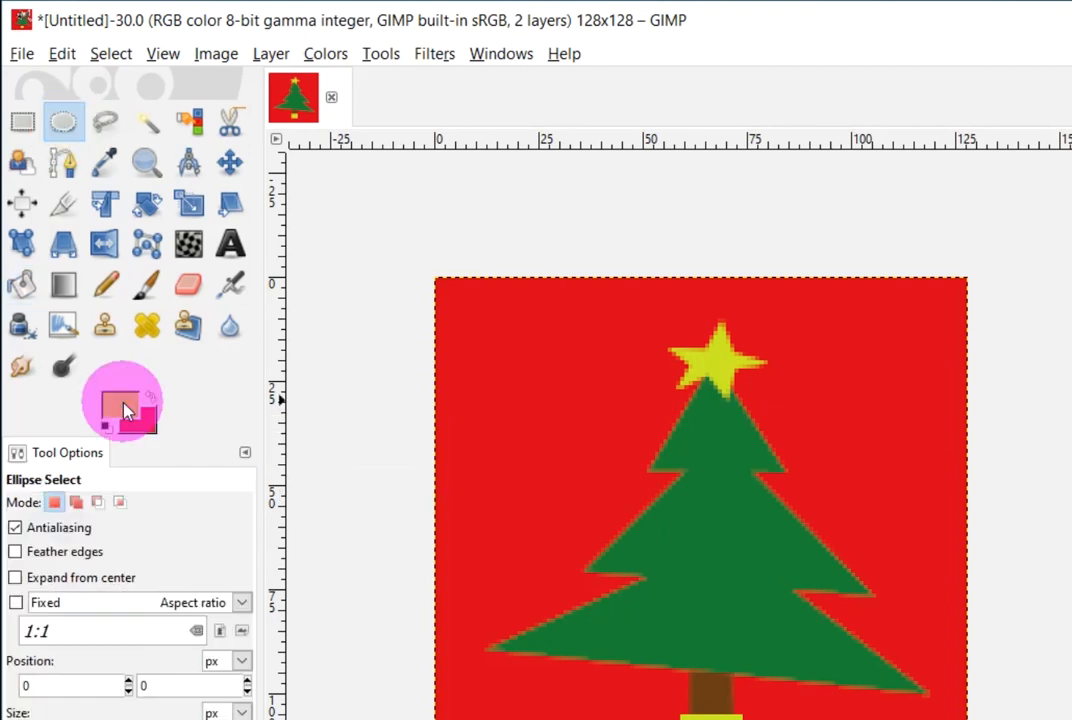
pyautogui.click(731, 412)
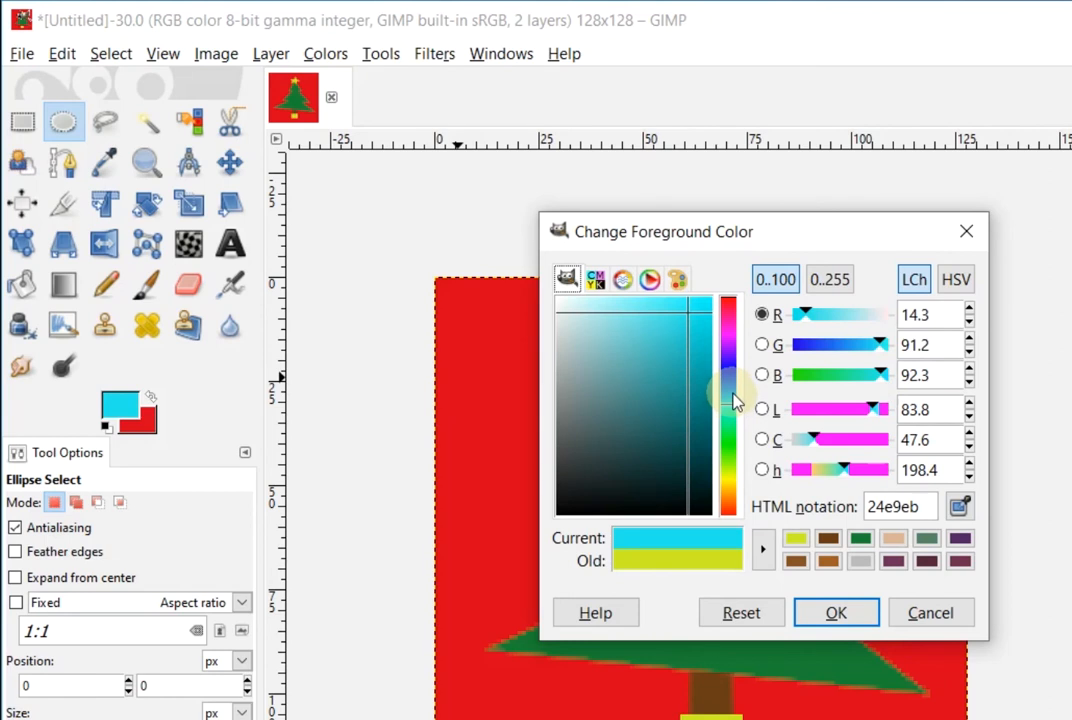
pyautogui.click(734, 396)
pyautogui.click(735, 390)
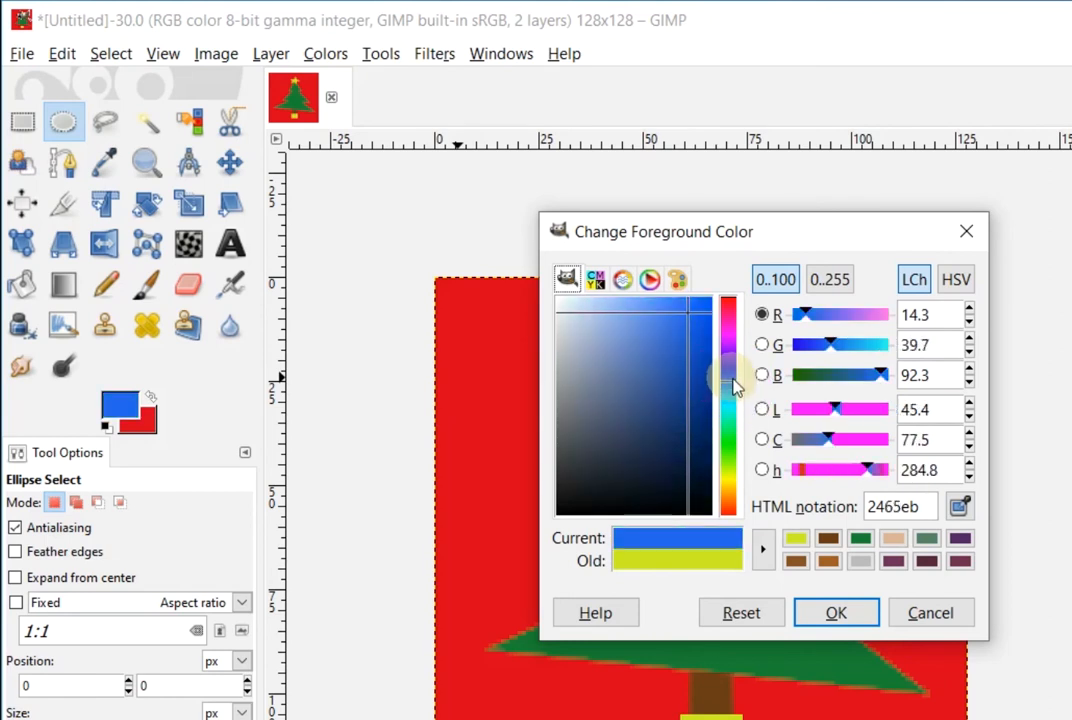
pyautogui.click(731, 374)
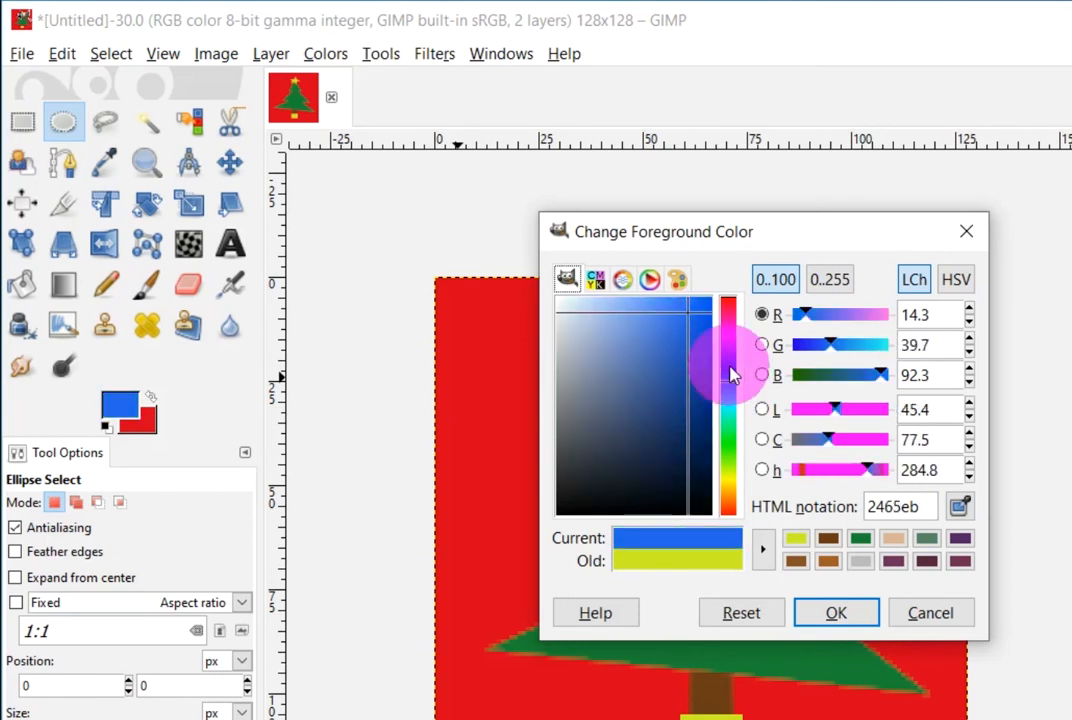
pyautogui.click(731, 380)
pyautogui.click(731, 385)
# Accept blue 246beb as foreground and add a small blue oval ornament on the left branches
pyautogui.click(731, 392)
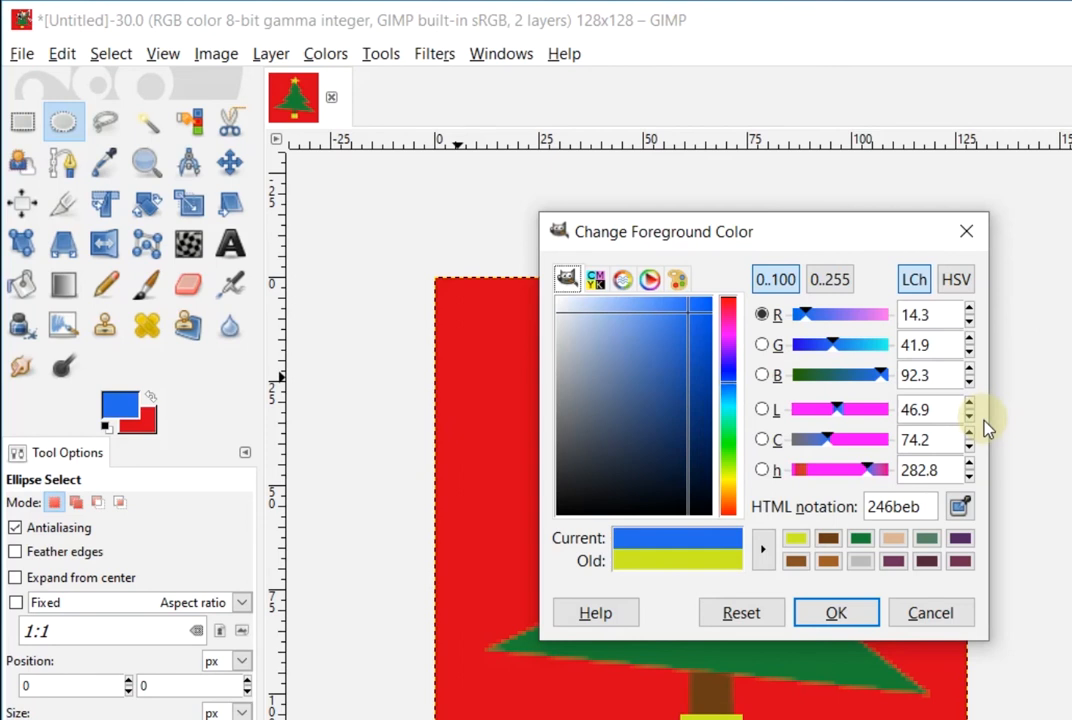
pyautogui.click(868, 613)
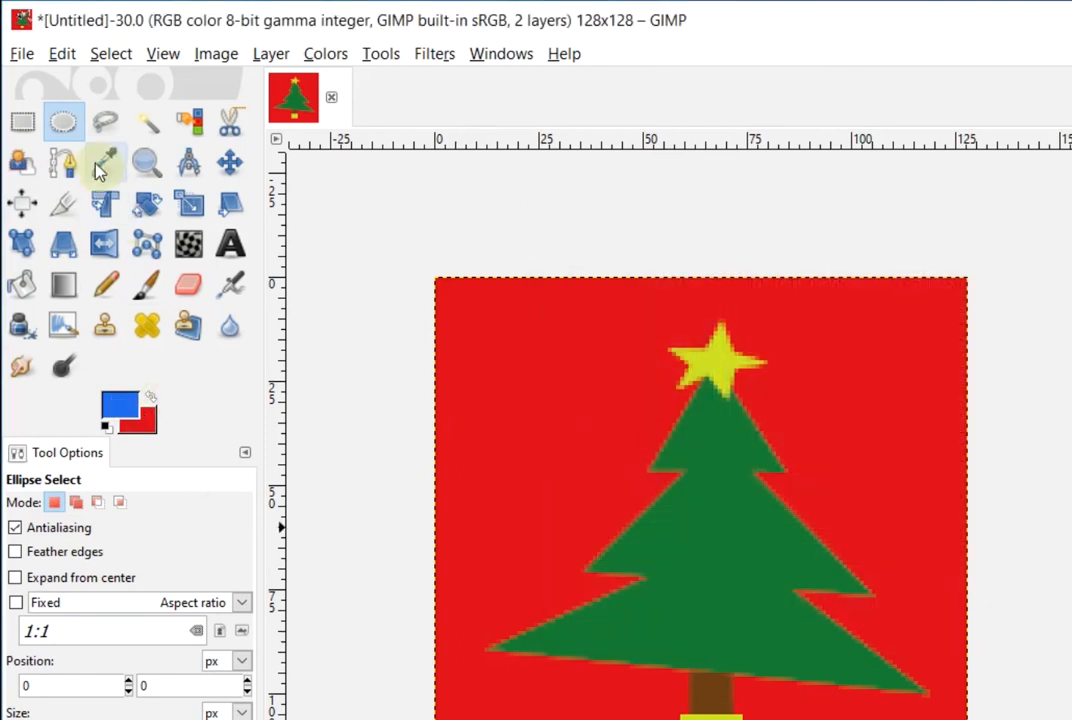
pyautogui.moveTo(678, 517); pyautogui.dragTo(692, 542)
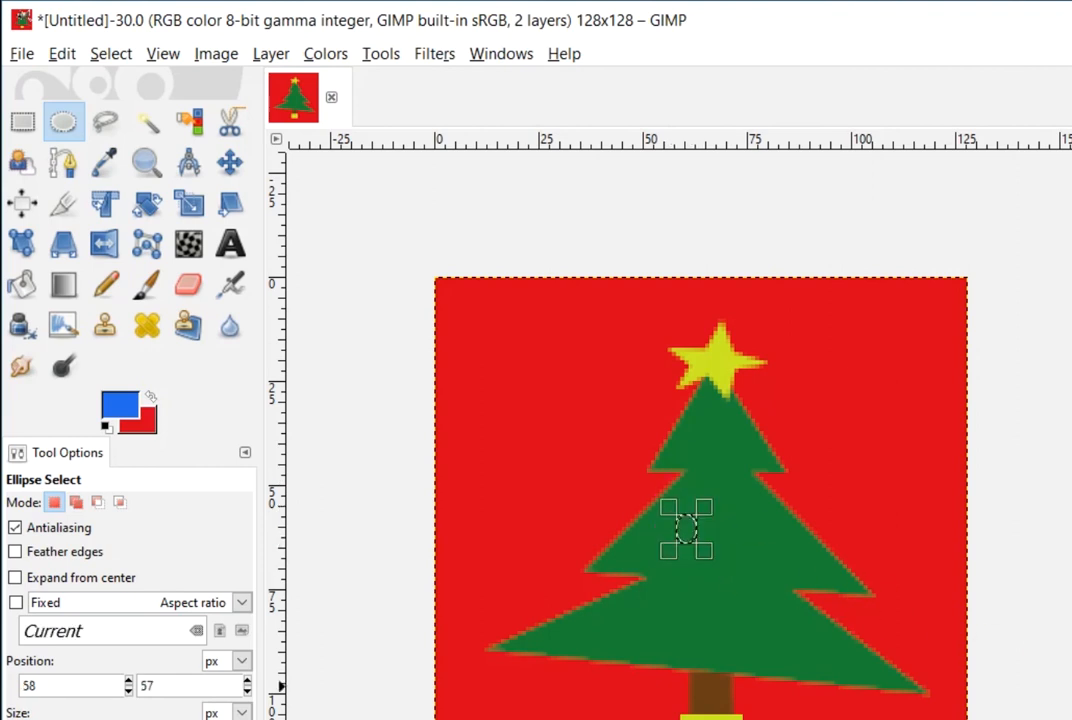
pyautogui.click(23, 286)
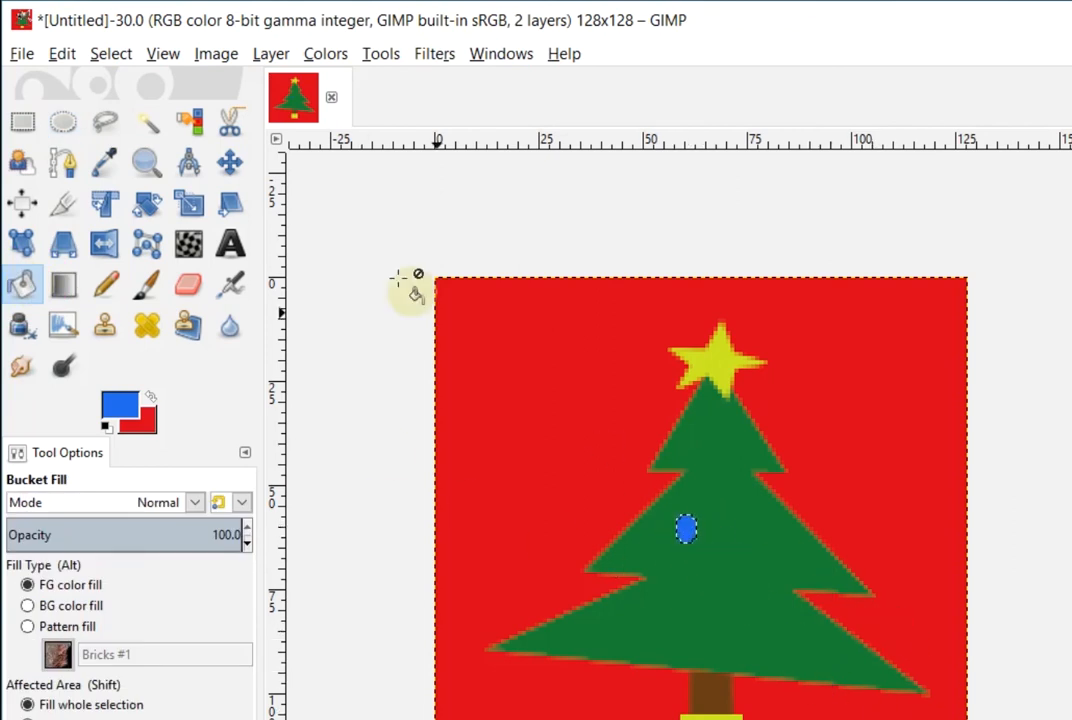
pyautogui.click(113, 54)
pyautogui.click(153, 105)
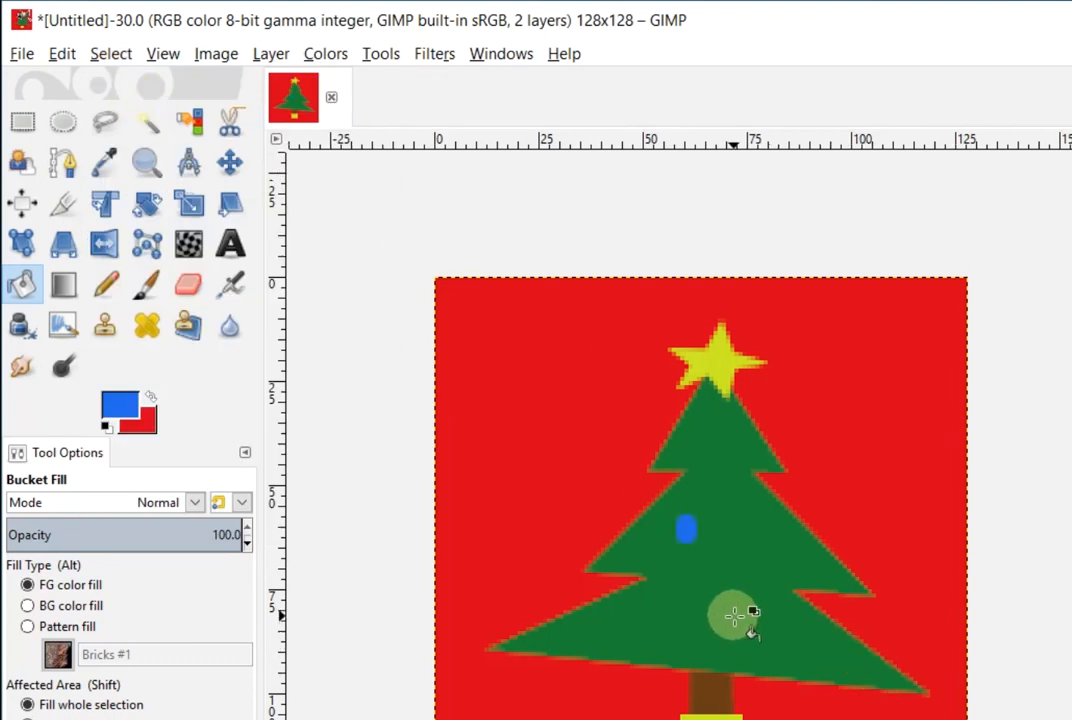
# Add a second blue round ornament on the lower right branches and clear the selection
pyautogui.press('e')
pyautogui.moveTo(747, 616); pyautogui.dragTo(787, 636)
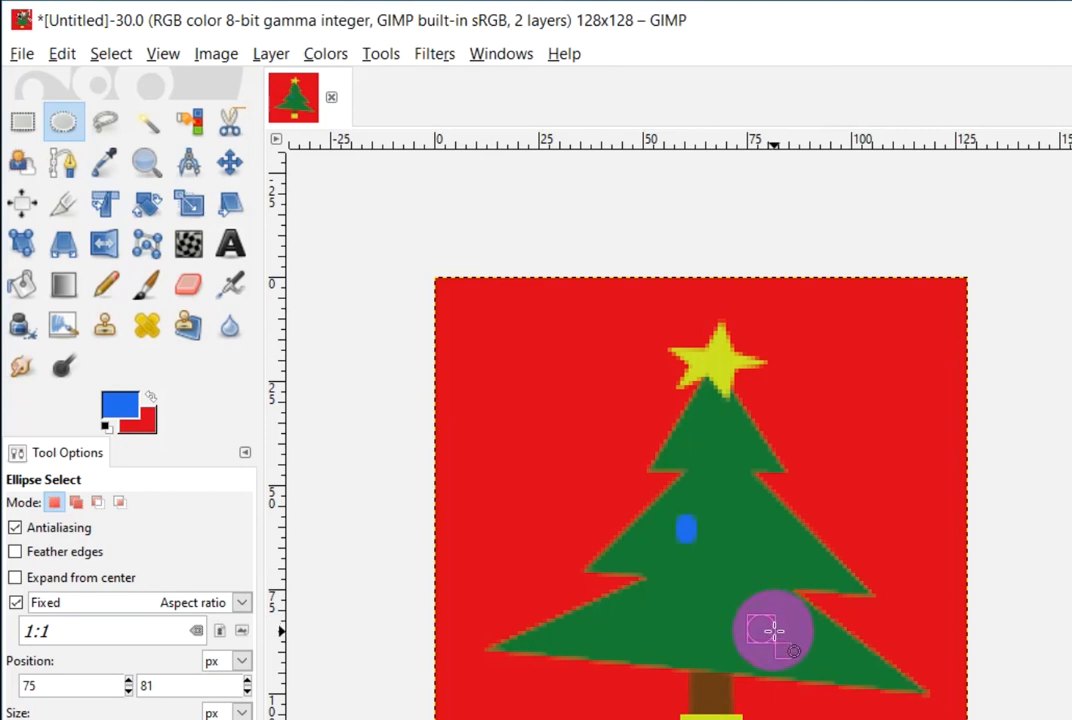
pyautogui.moveTo(774, 631); pyautogui.dragTo(775, 632)
pyautogui.click(21, 284)
pyautogui.click(760, 630)
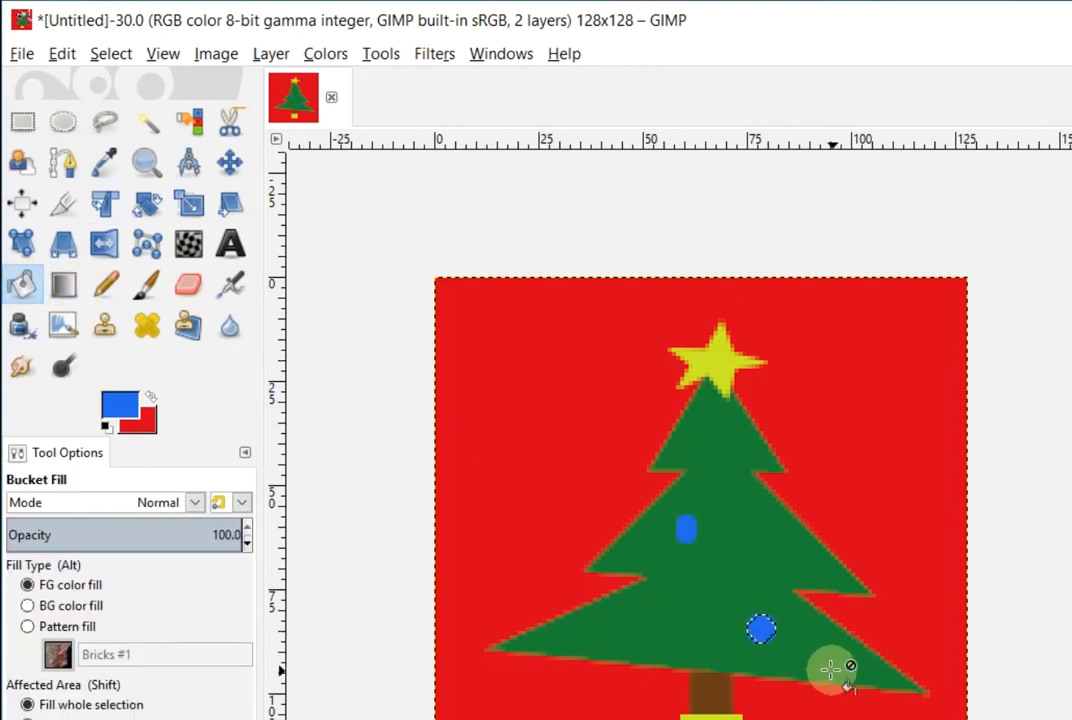
pyautogui.click(111, 57)
pyautogui.click(130, 104)
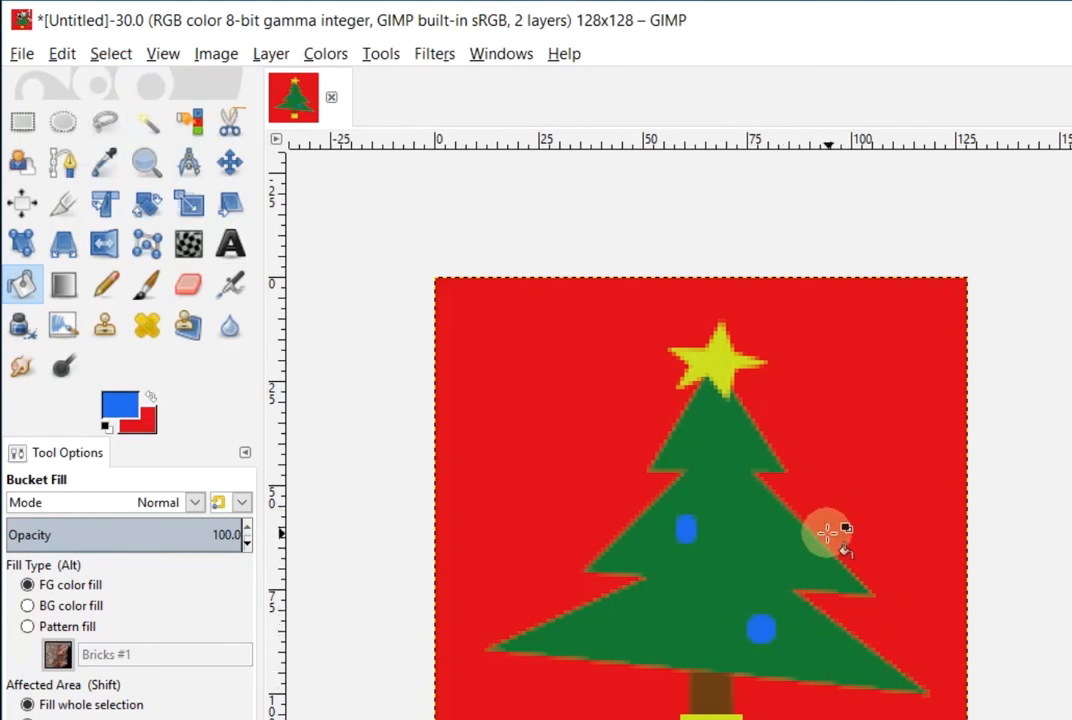
pyautogui.click(119, 404)
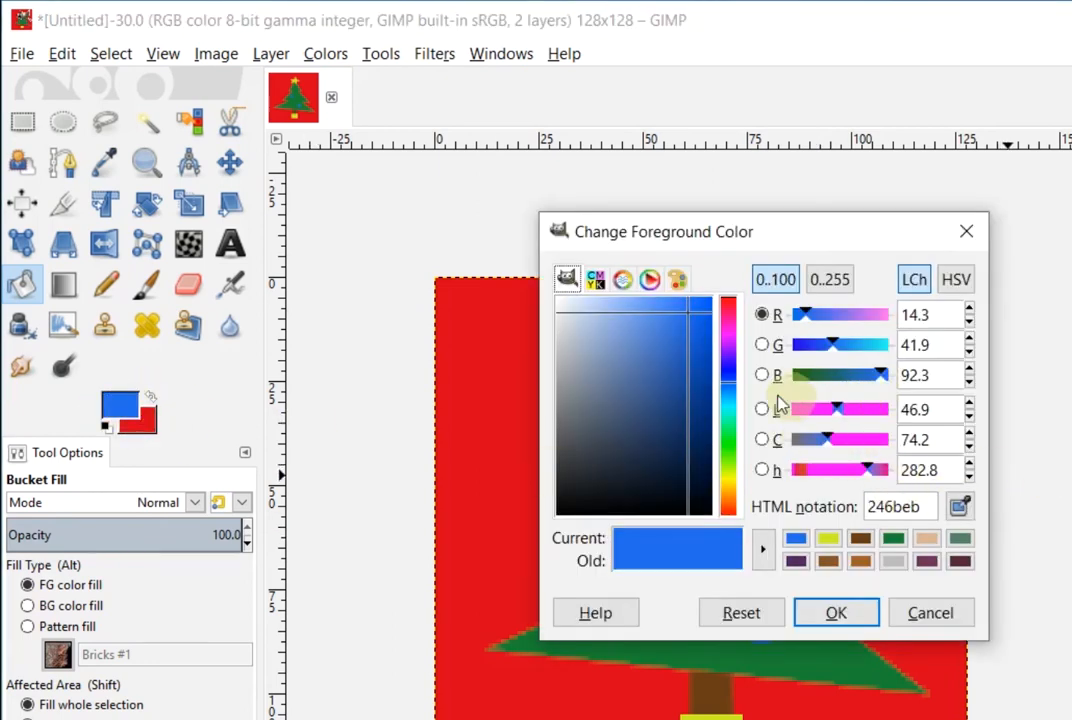
# Set the foreground to purple and fill two small circles near the tree top and middle
pyautogui.click(729, 343)
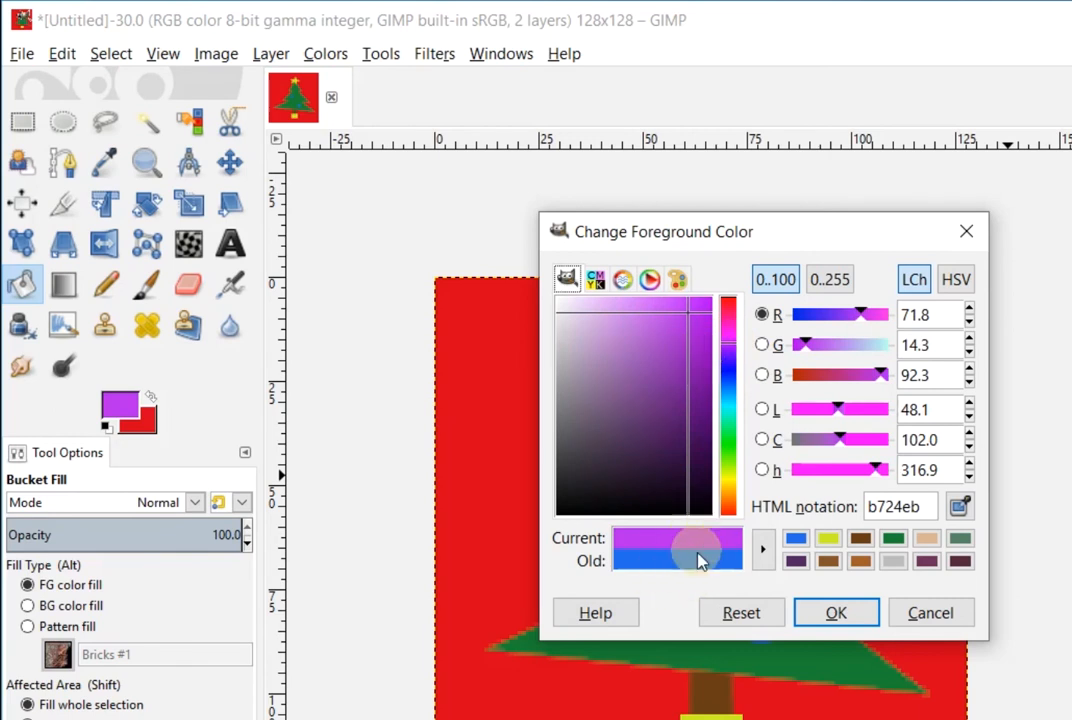
pyautogui.click(835, 613)
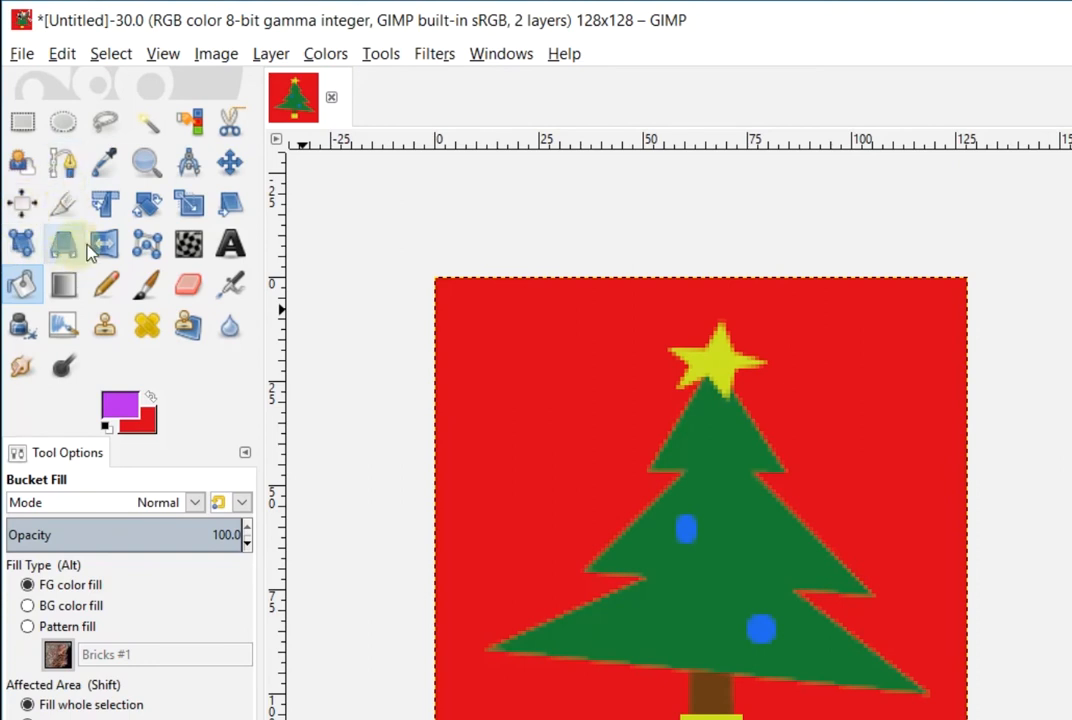
pyautogui.click(64, 121)
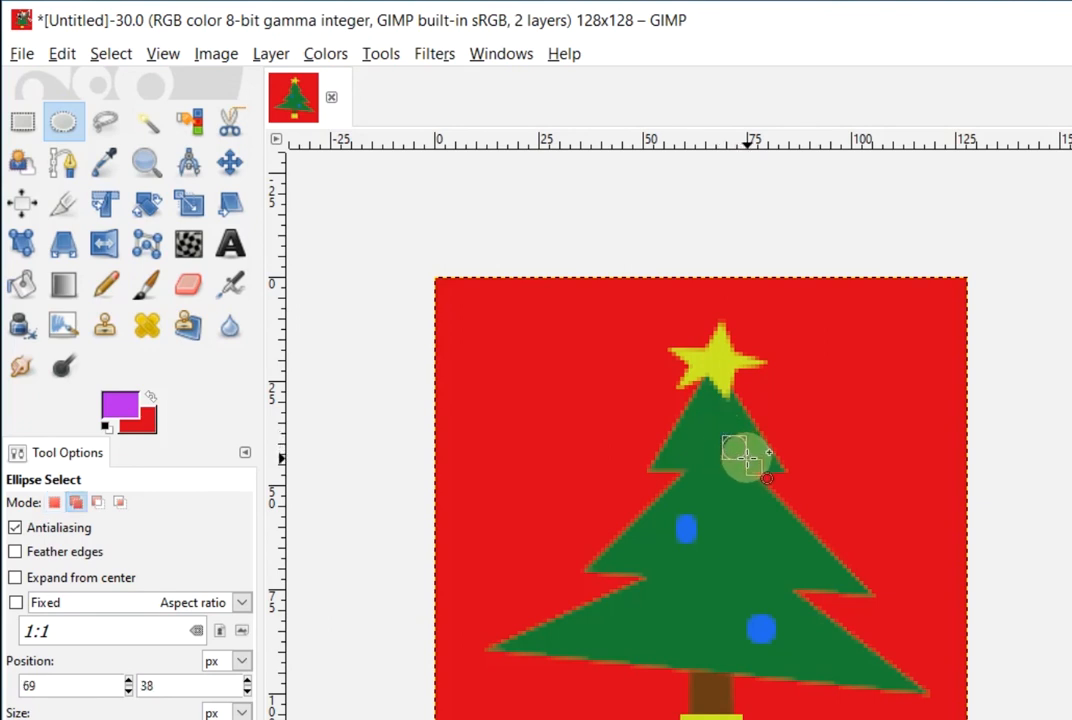
pyautogui.moveTo(747, 459); pyautogui.dragTo(747, 460)
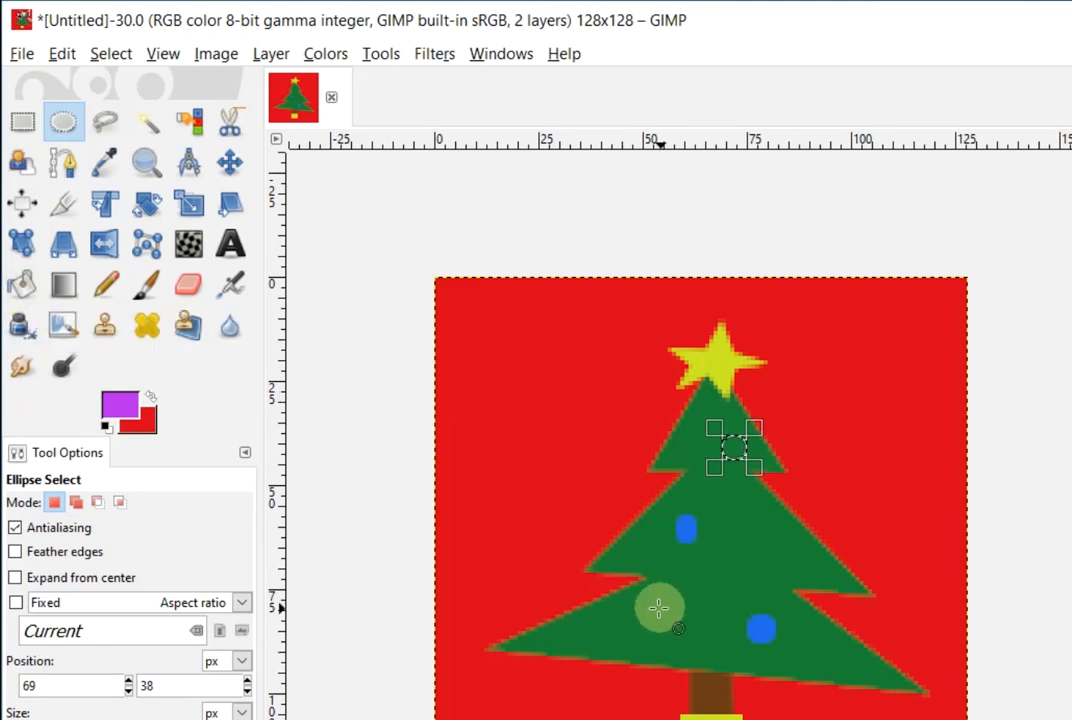
pyautogui.moveTo(755, 554); pyautogui.dragTo(776, 571)
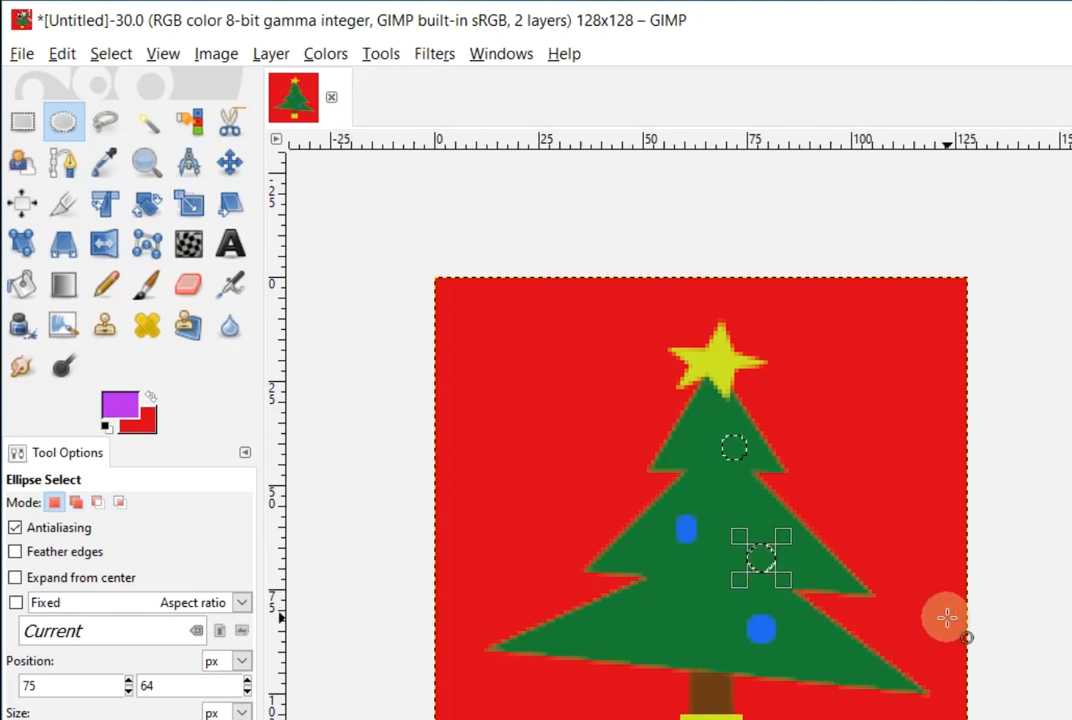
pyautogui.click(24, 285)
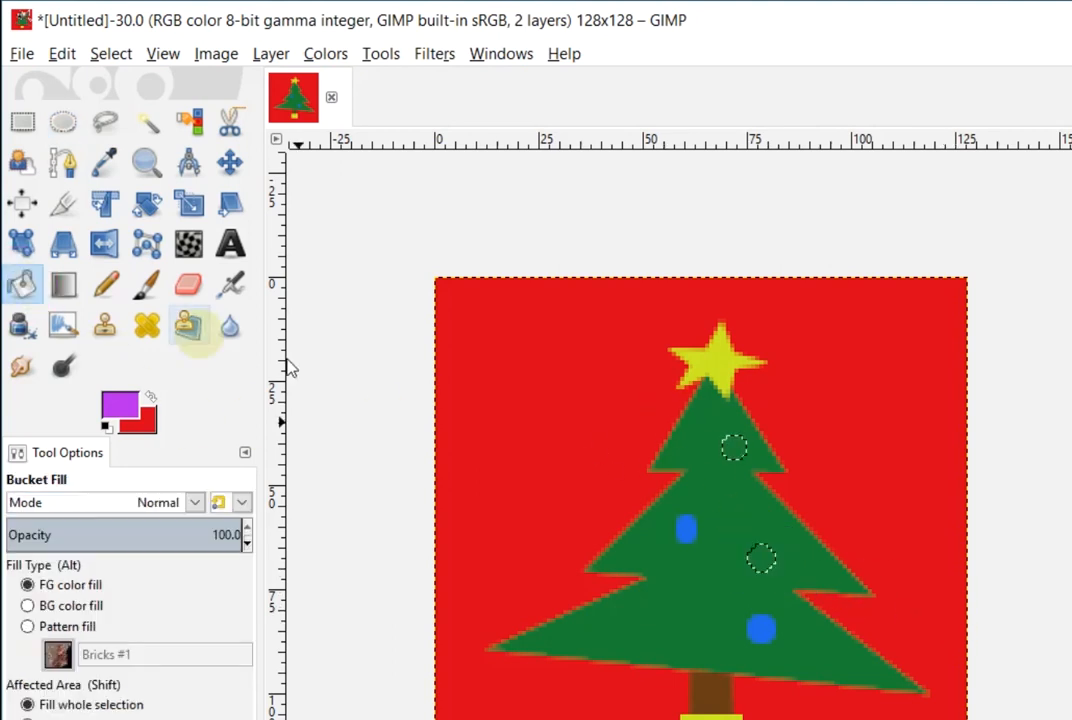
pyautogui.click(776, 558)
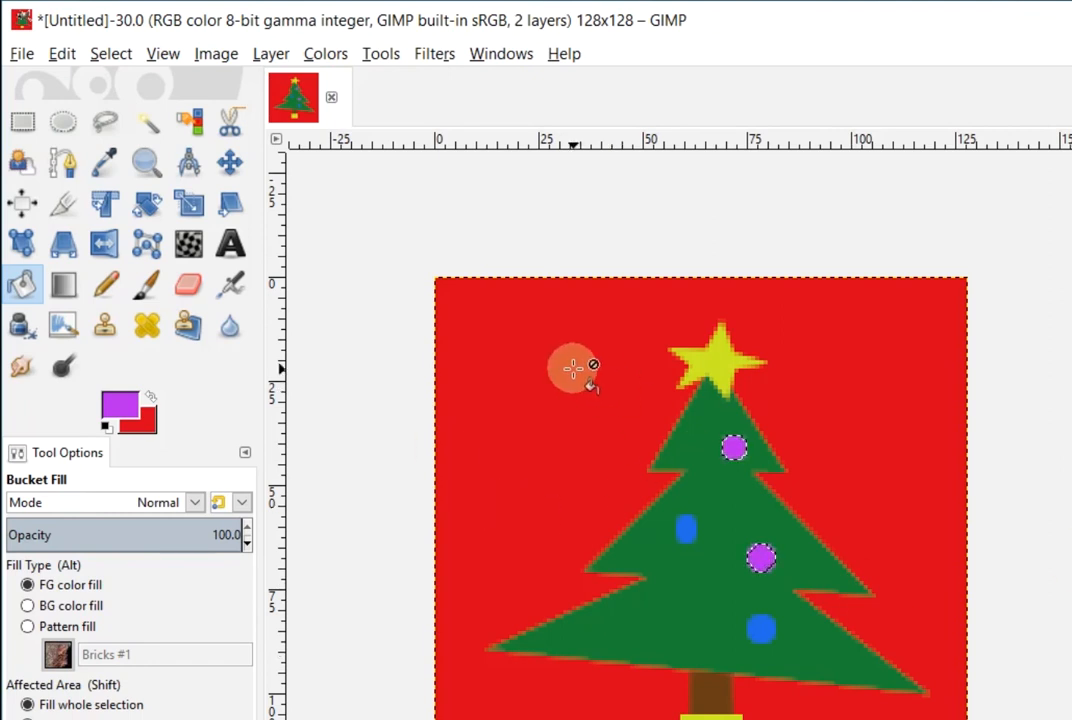
pyautogui.click(110, 54)
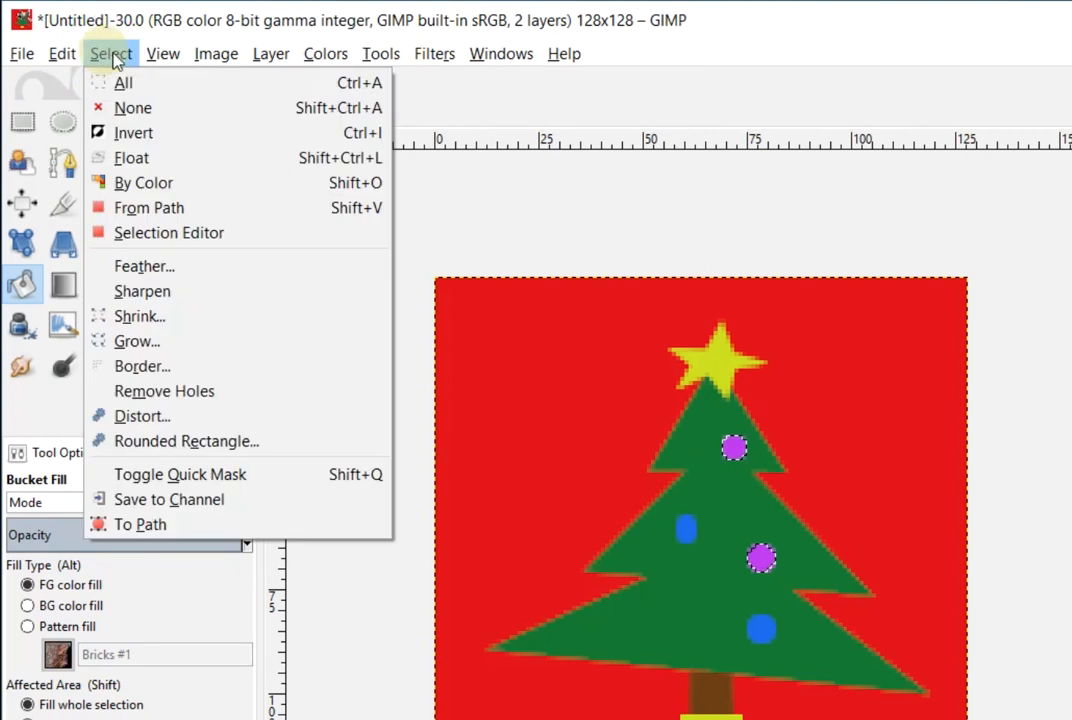
# Select circles at the lower left and centre, fill them orange eba224, and deselect
pyautogui.click(139, 106)
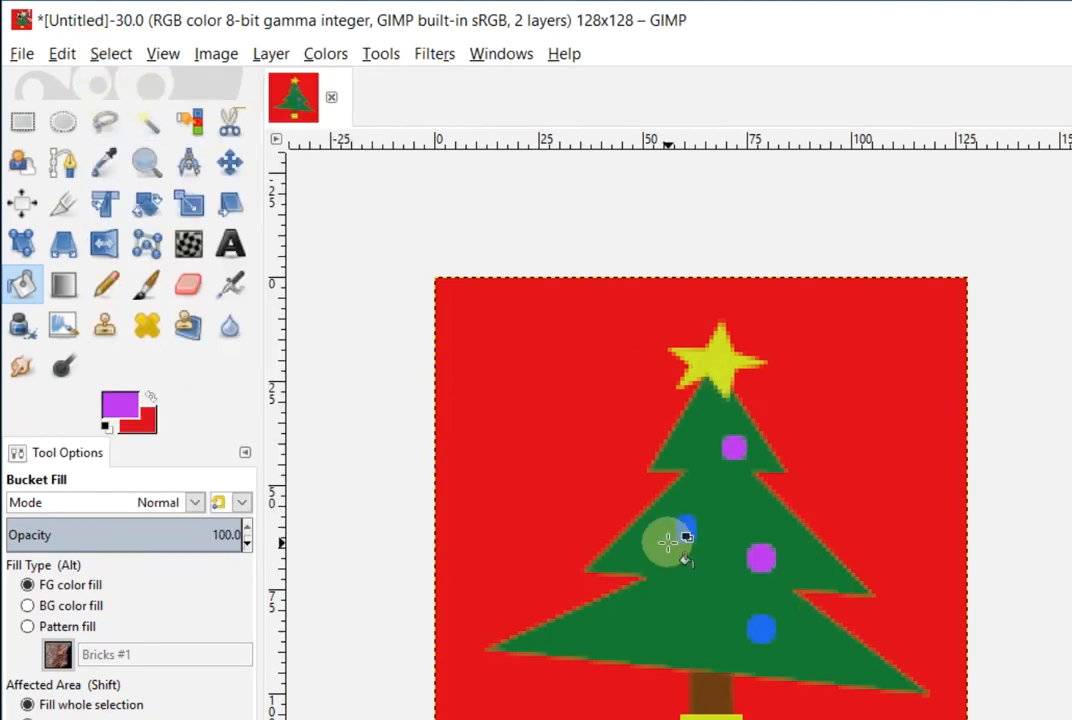
pyautogui.click(66, 124)
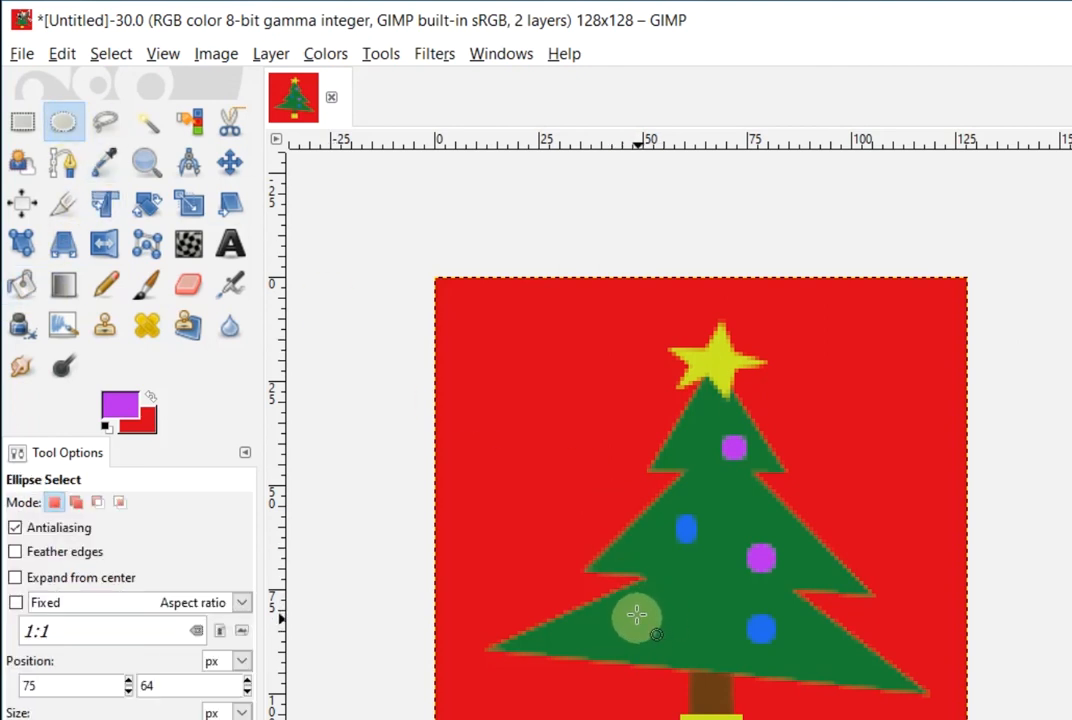
pyautogui.moveTo(636, 615); pyautogui.dragTo(660, 637)
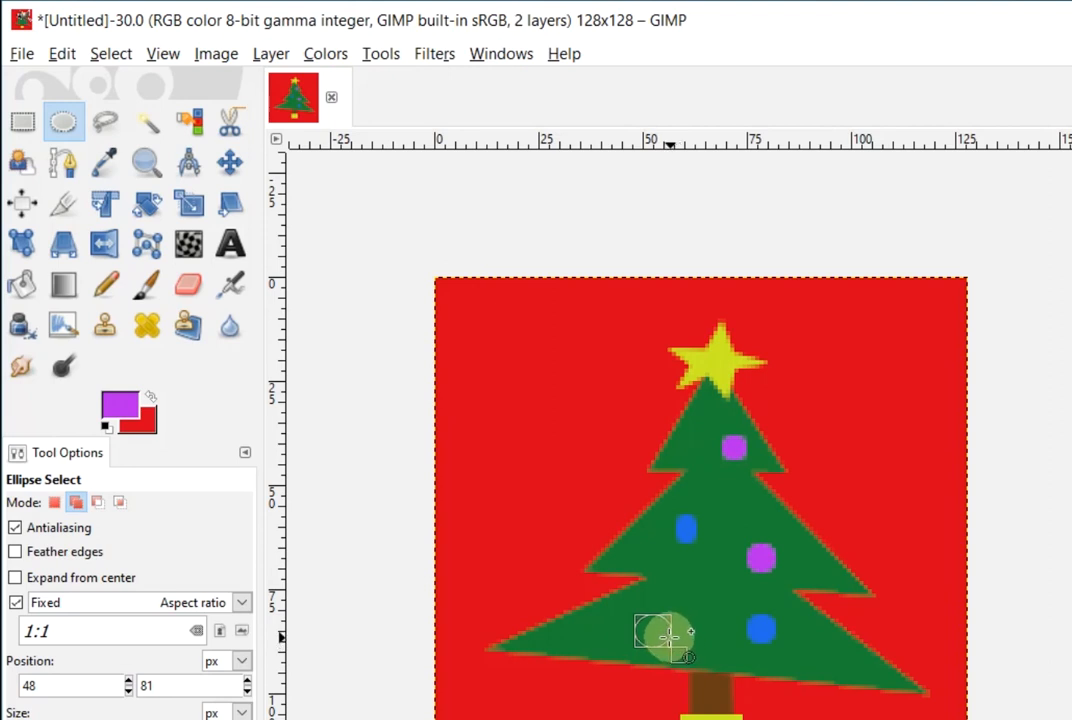
pyautogui.moveTo(667, 634); pyautogui.dragTo(667, 636)
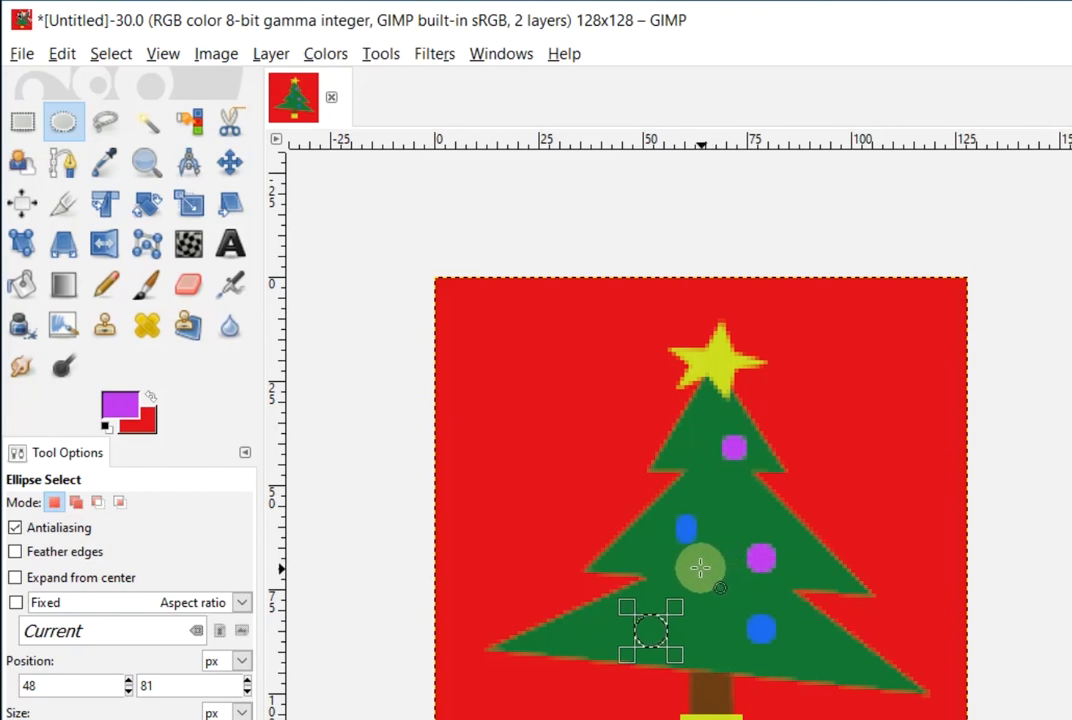
pyautogui.moveTo(706, 573); pyautogui.dragTo(728, 595)
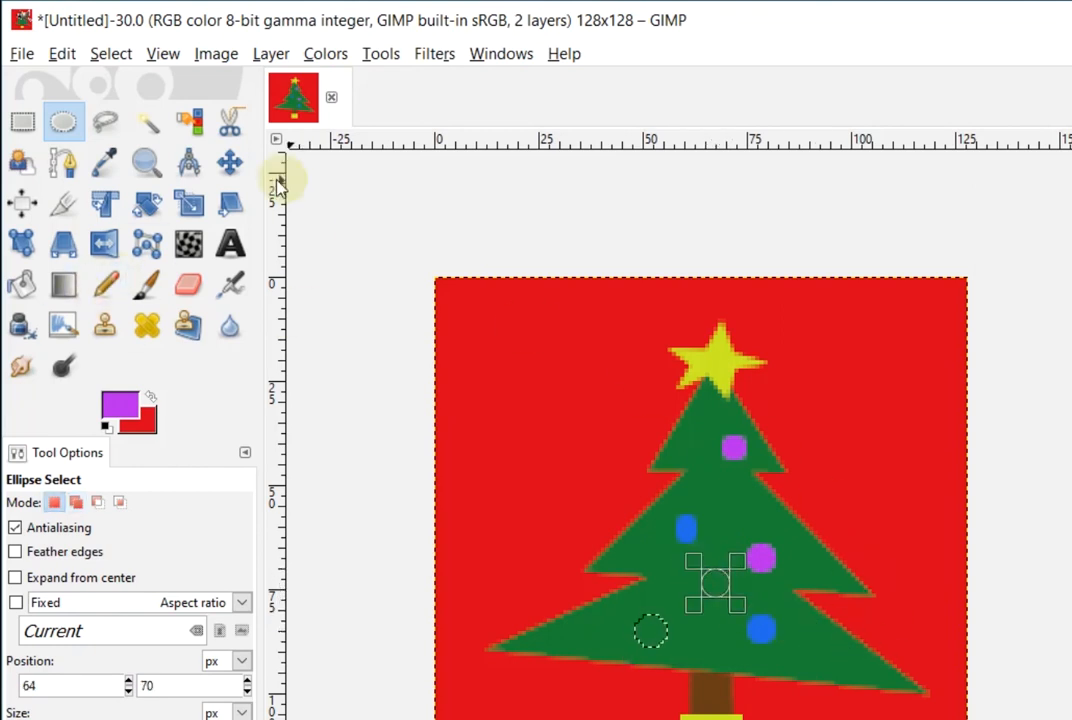
pyautogui.click(130, 412)
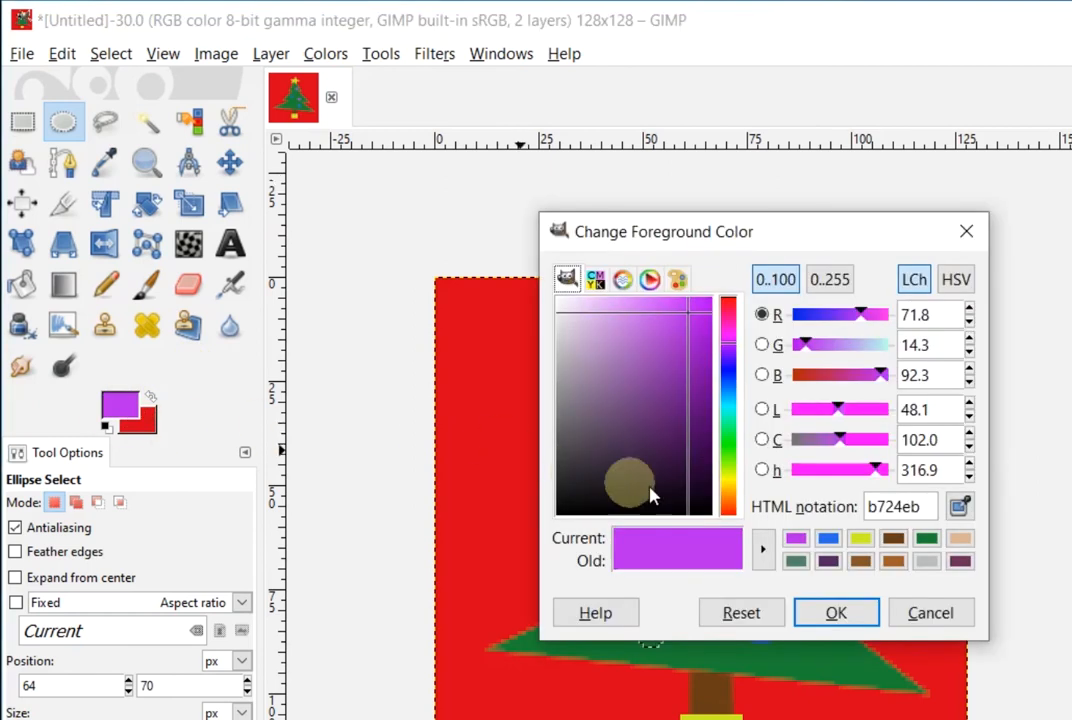
pyautogui.click(729, 501)
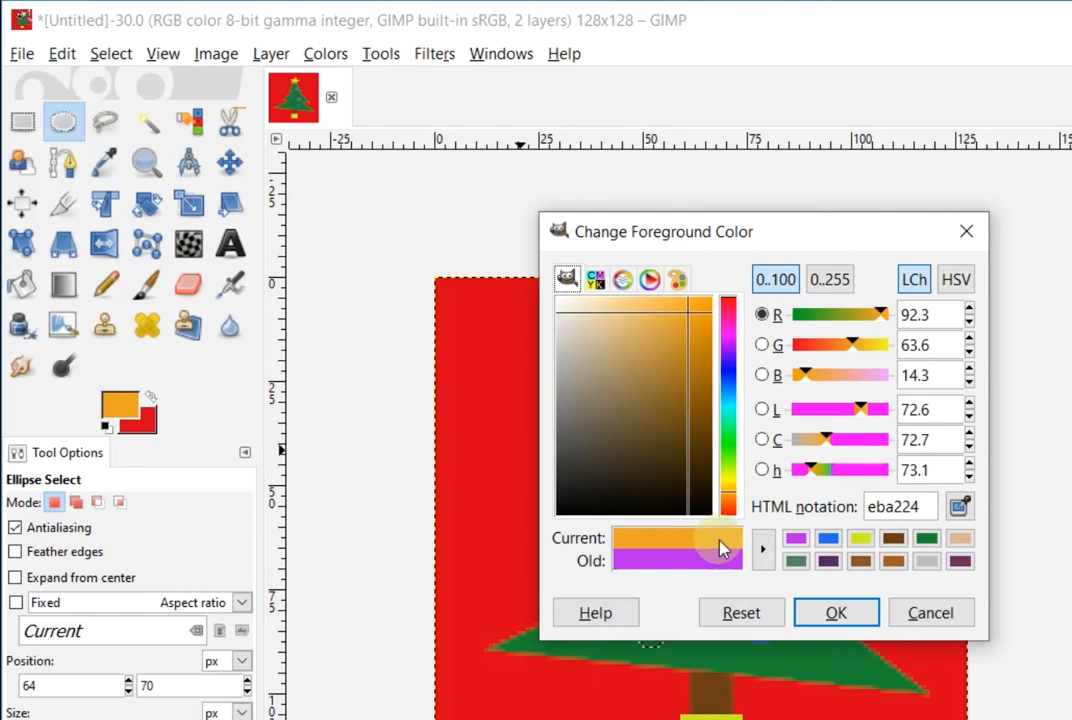
pyautogui.click(835, 613)
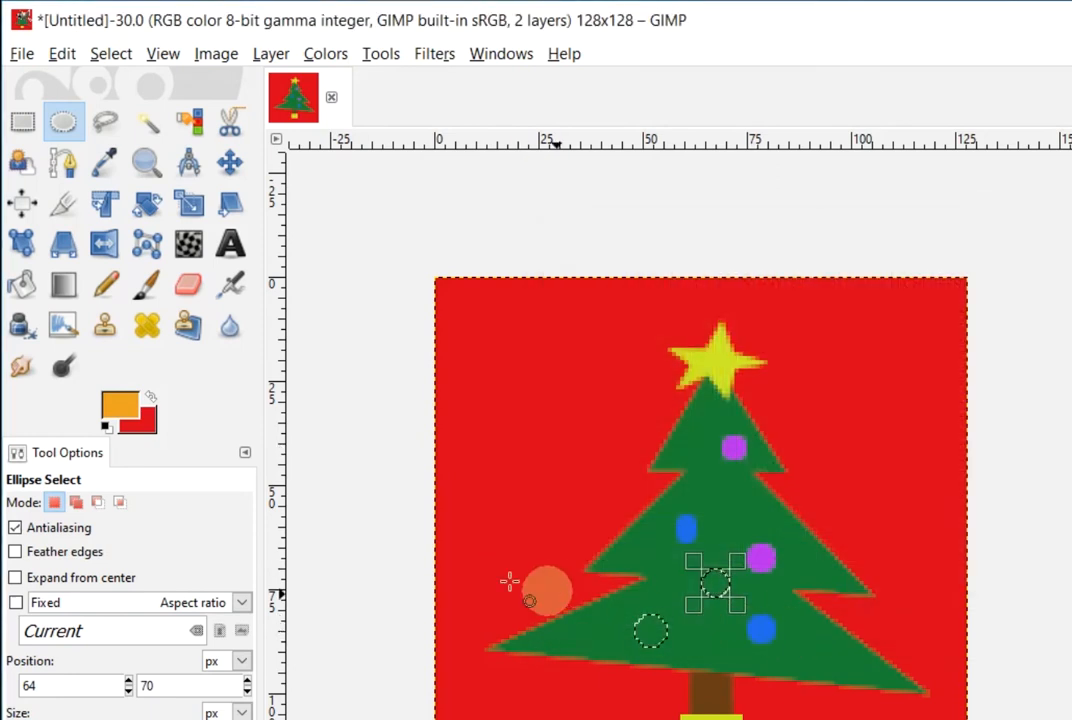
pyautogui.click(22, 284)
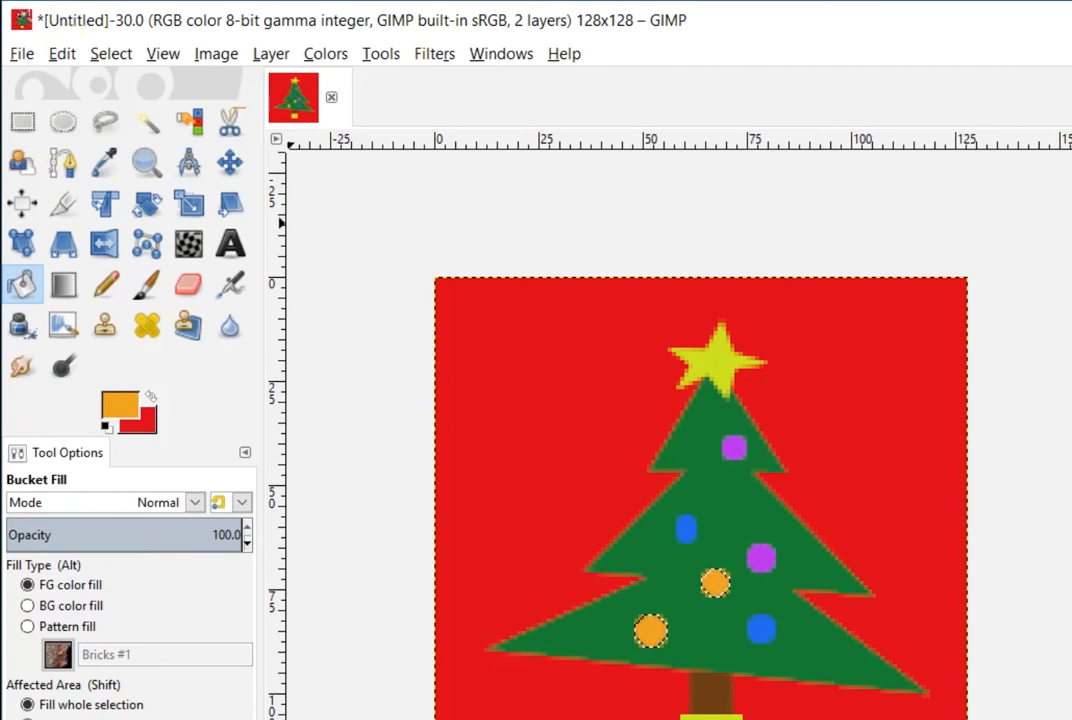
pyautogui.click(108, 54)
pyautogui.click(160, 105)
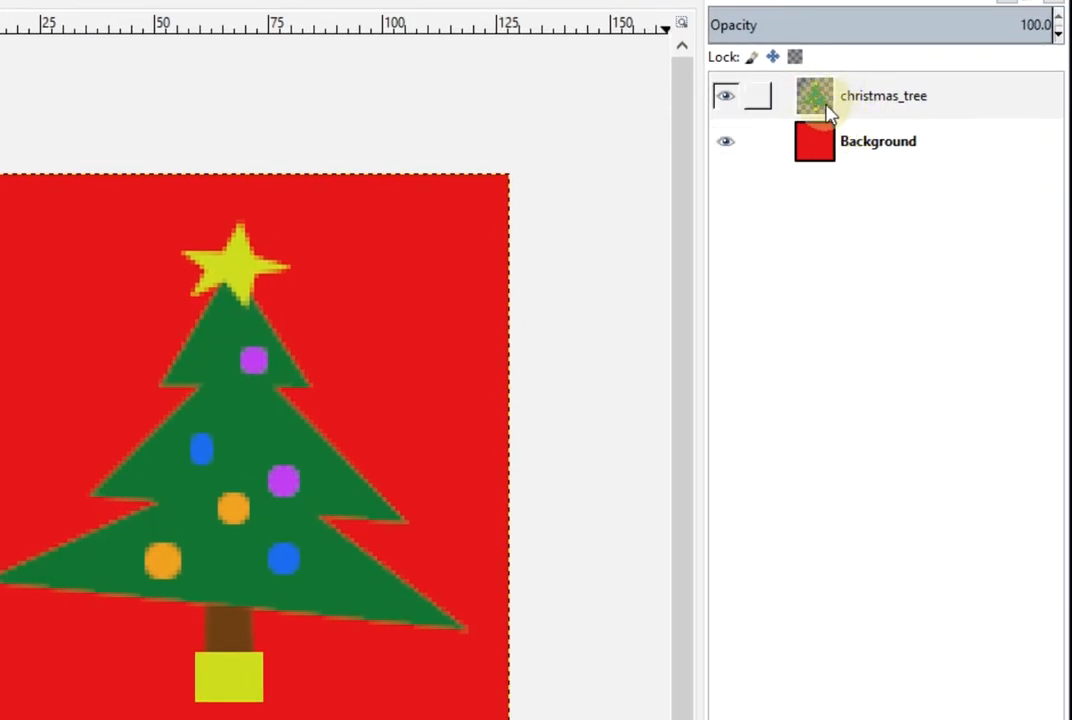
# Merge the christmas_tree layer down into Background using its right-click Merge Down
pyautogui.click(960, 100)
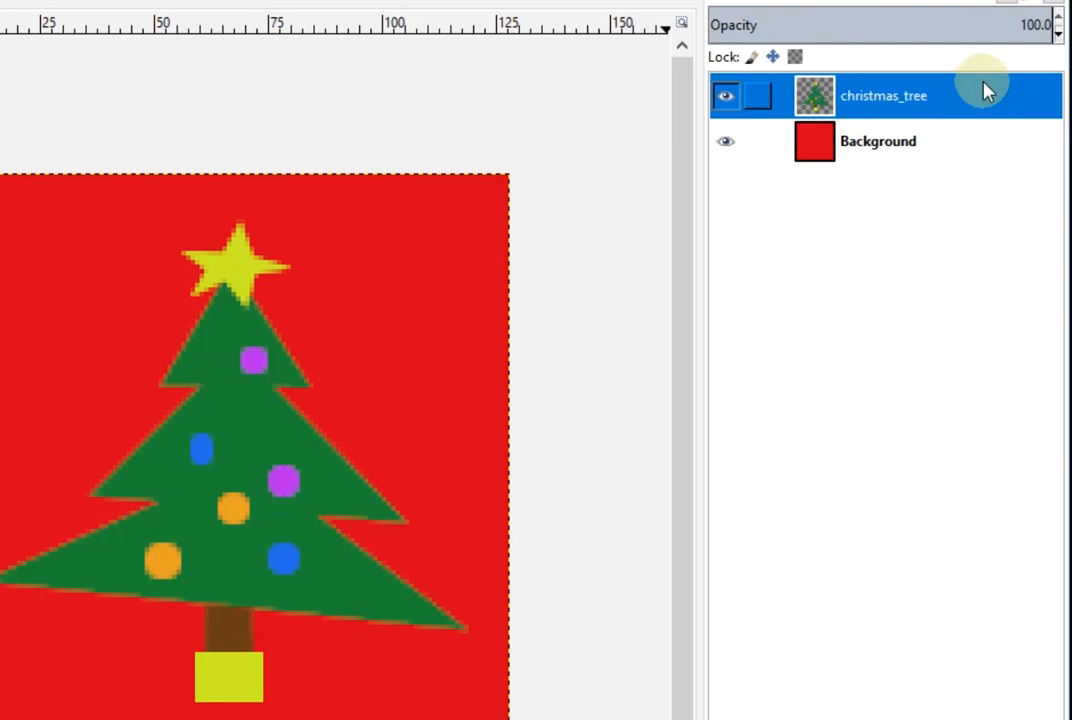
pyautogui.rightClick(977, 98)
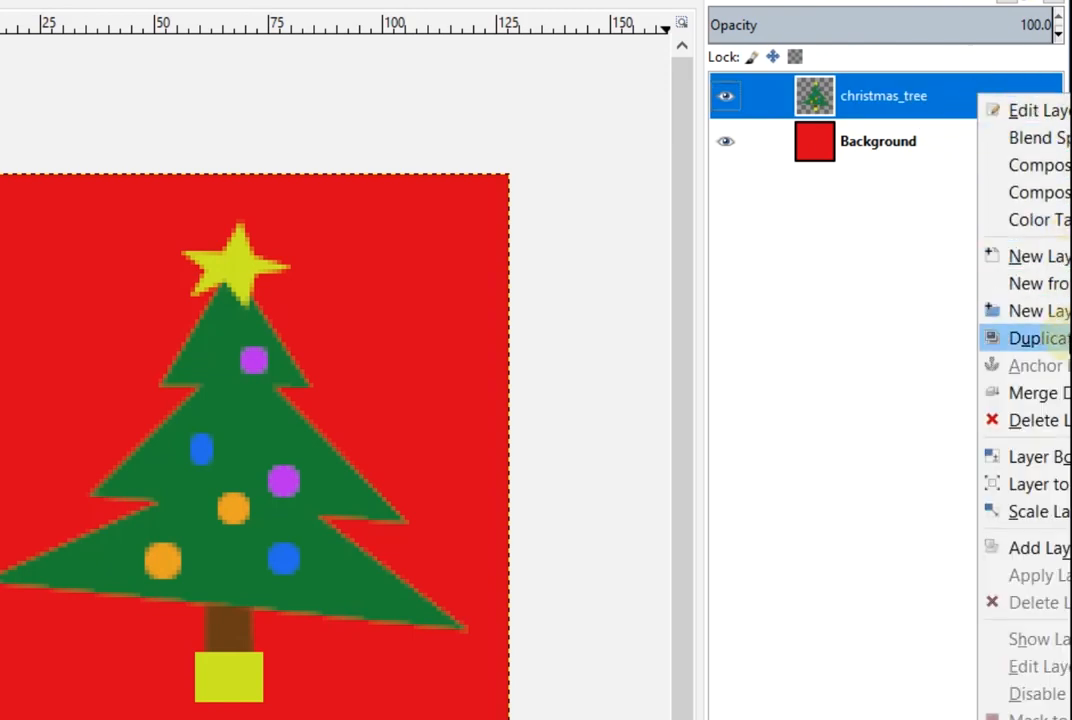
pyautogui.click(1050, 395)
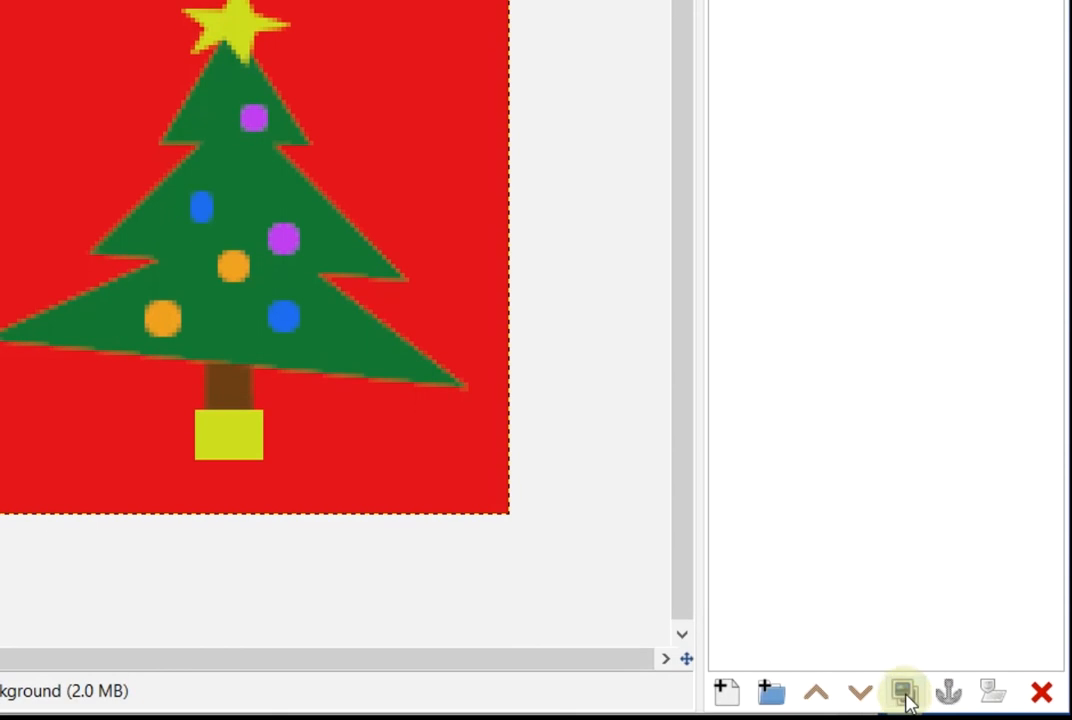
# Duplicate the merged layer and scale the copy to 64 × 64 by entering 128/2 as width
pyautogui.click(905, 693)
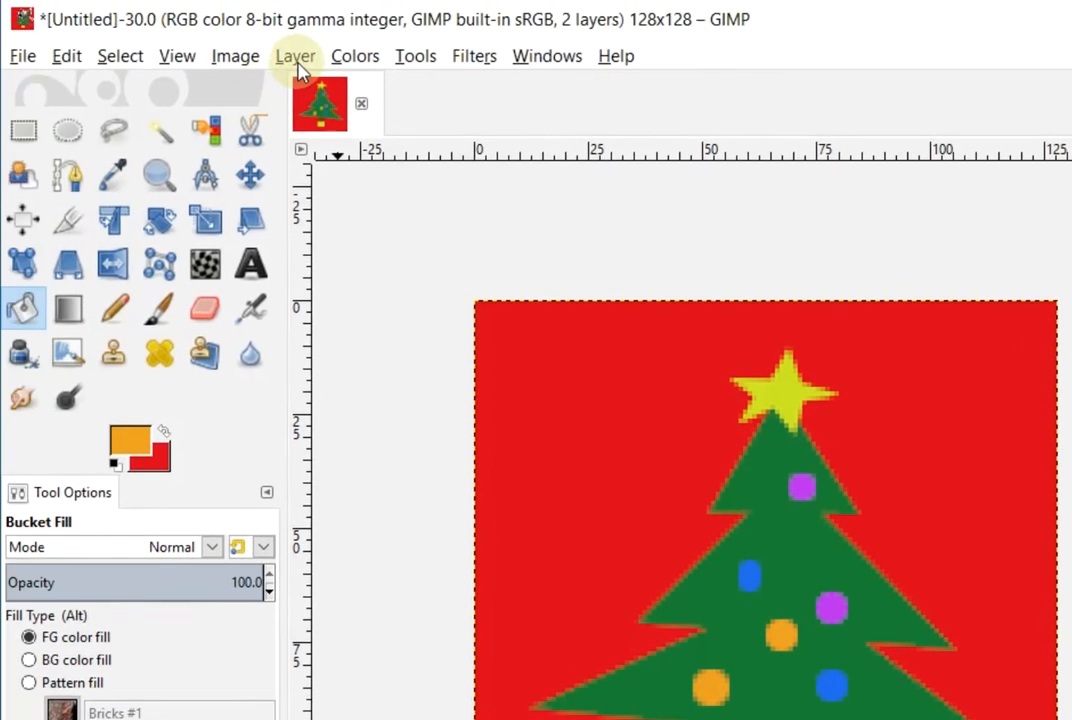
pyautogui.click(295, 50)
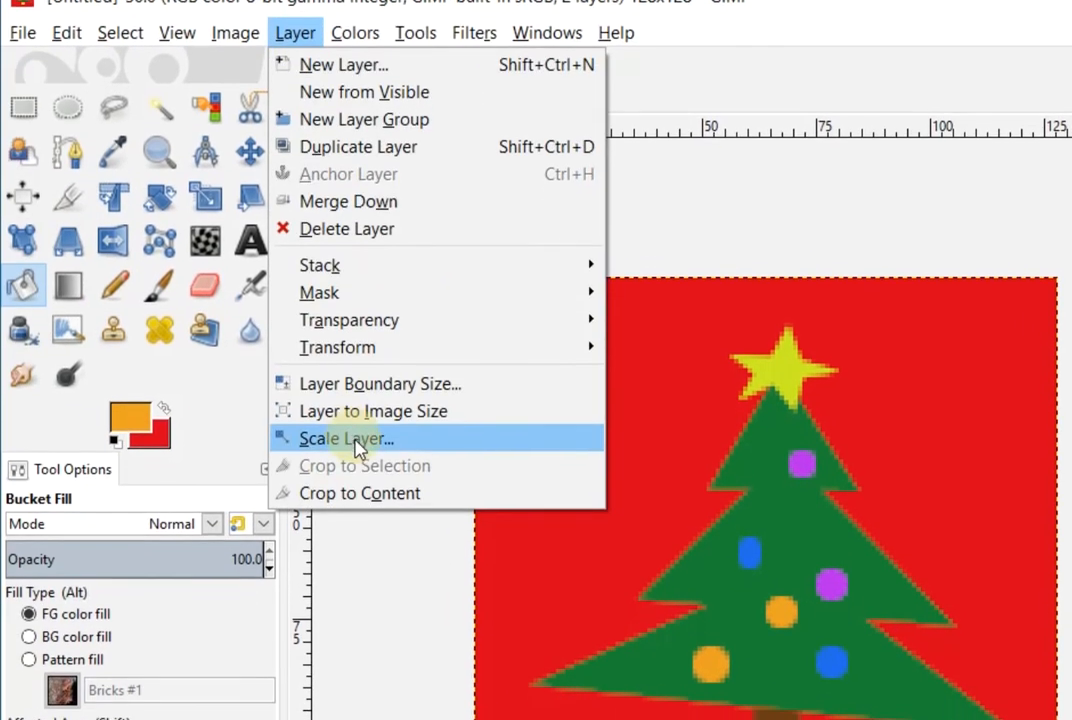
pyautogui.click(350, 455)
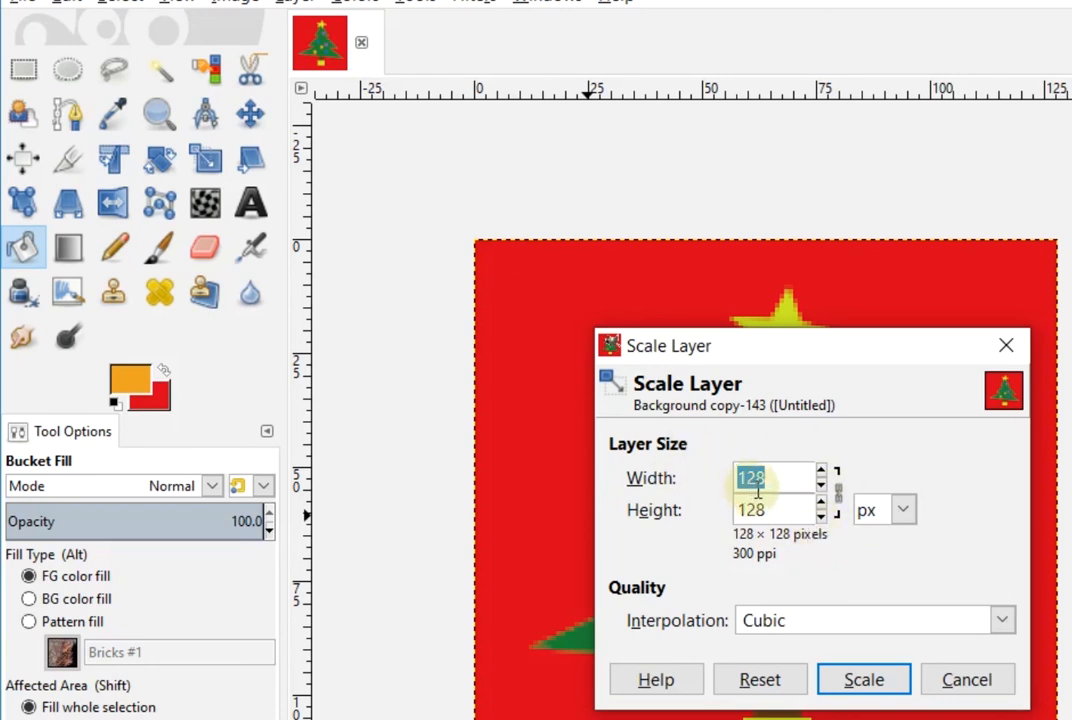
pyautogui.click(770, 478)
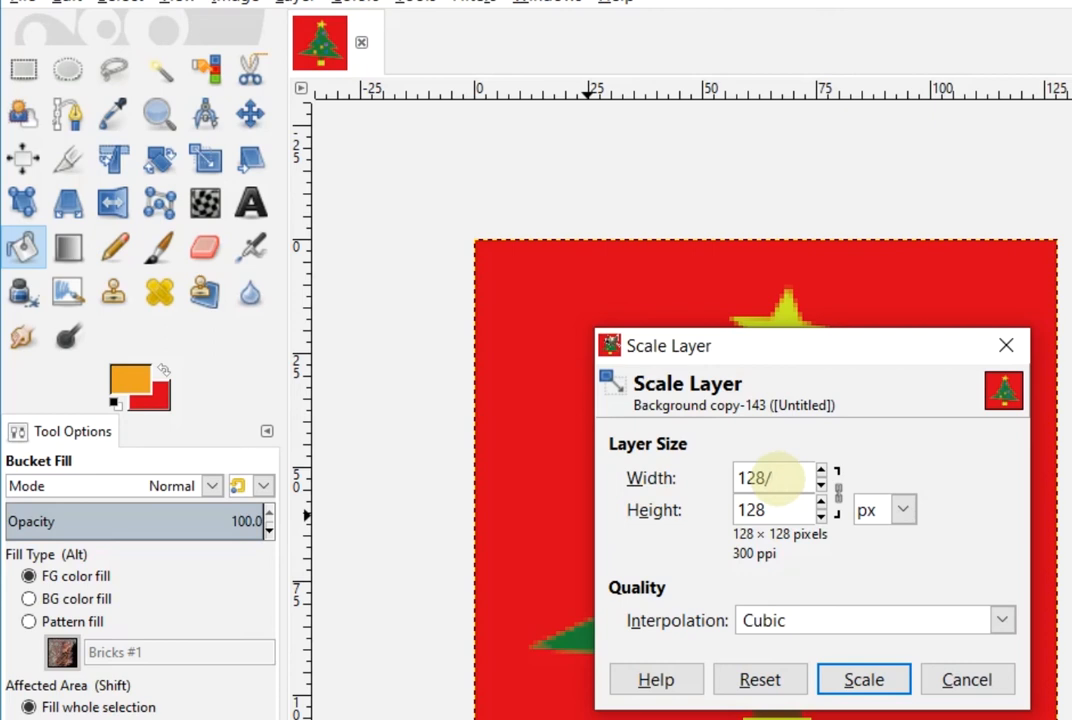
pyautogui.press('Return')
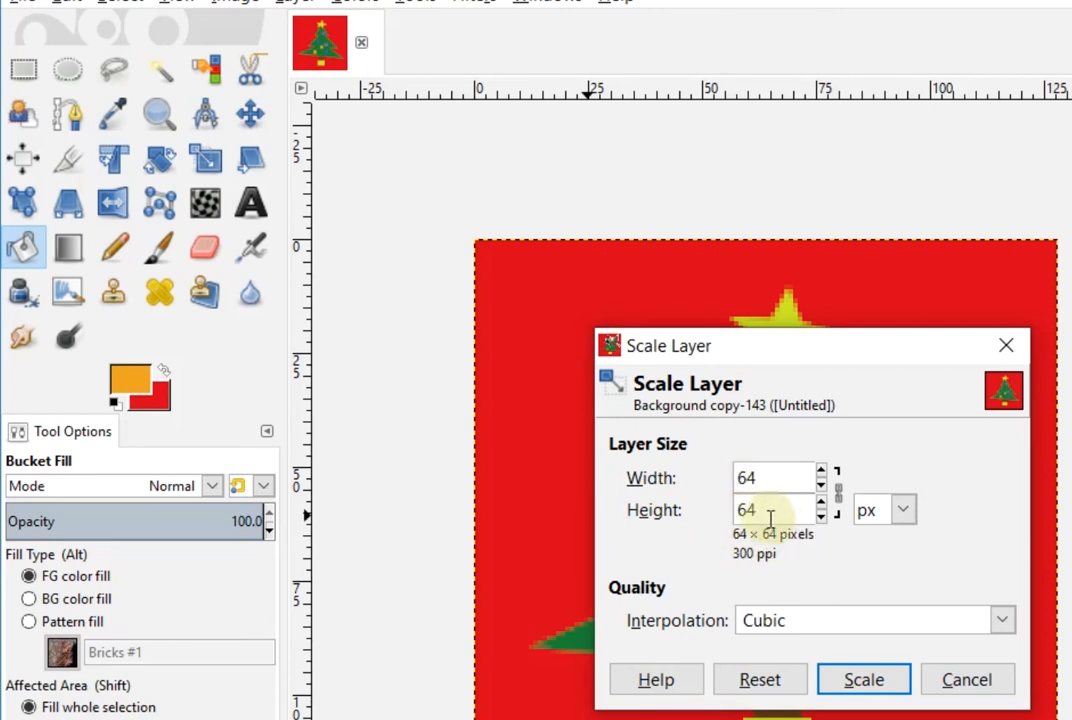
pyautogui.click(815, 688)
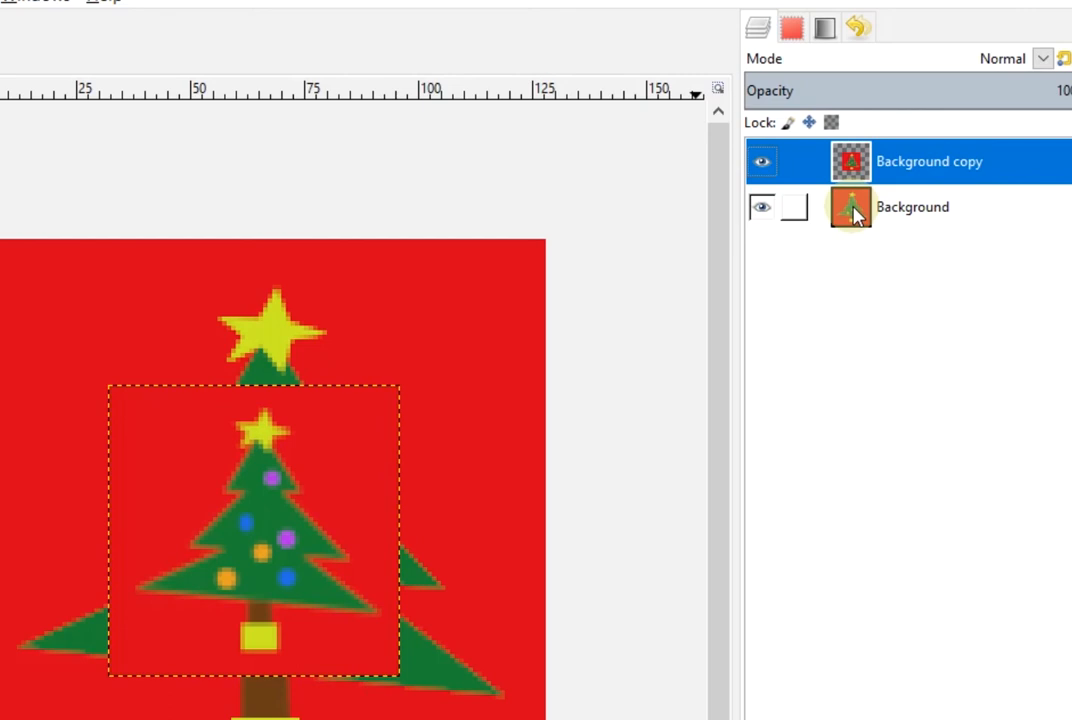
# Duplicate the 64-pixel Background copy layer
pyautogui.click(960, 207)
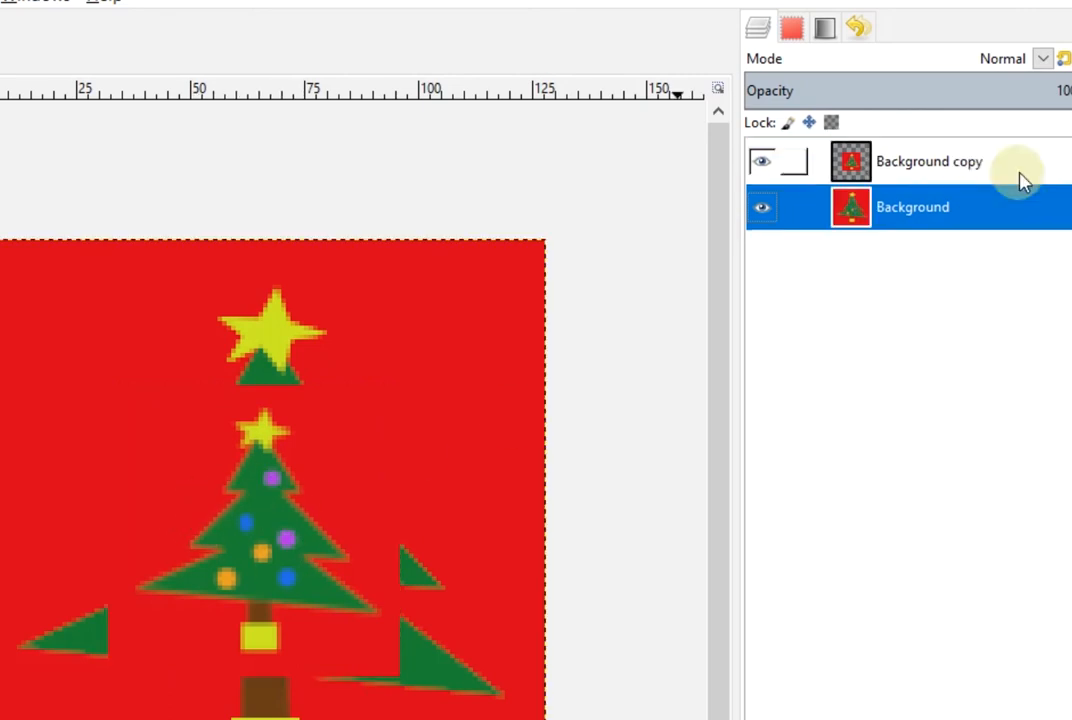
pyautogui.click(980, 174)
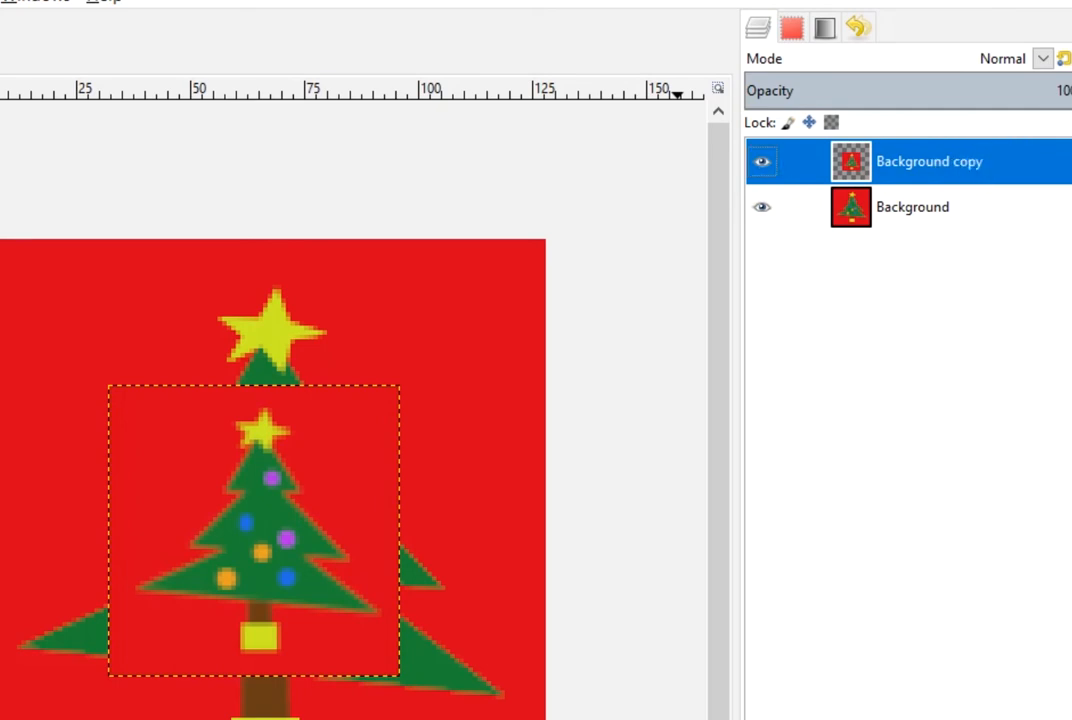
pyautogui.click(940, 685)
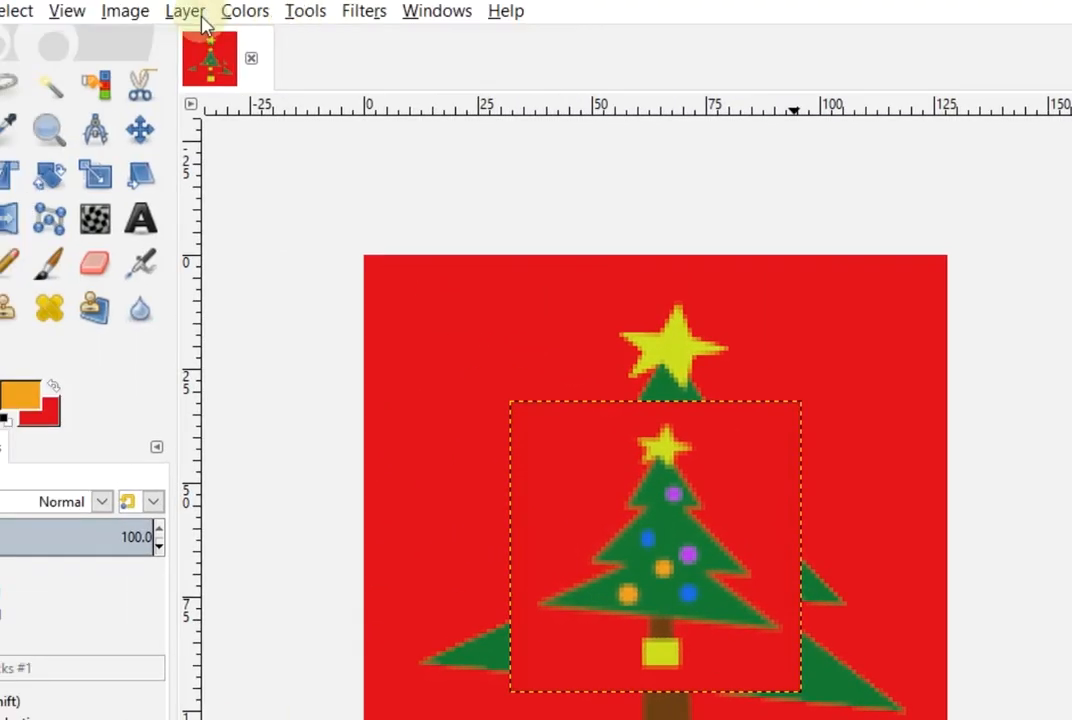
# Scale the new Background copy #1 layer down to 32 × 32 pixels
pyautogui.click(186, 11)
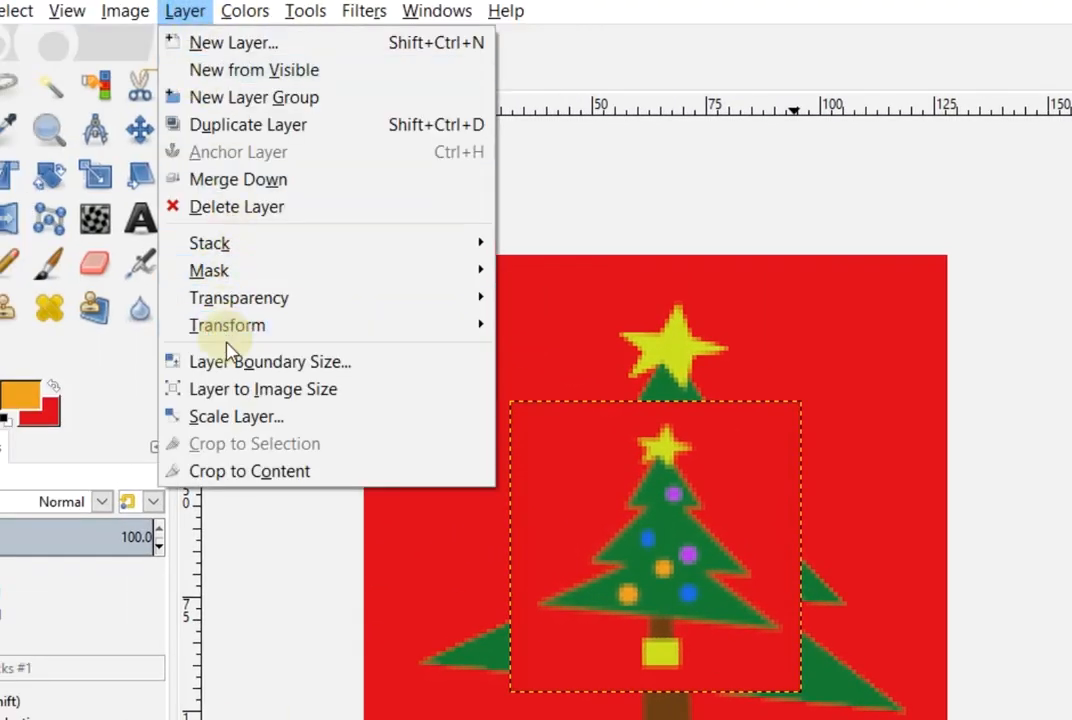
pyautogui.click(243, 414)
pyautogui.click(677, 495)
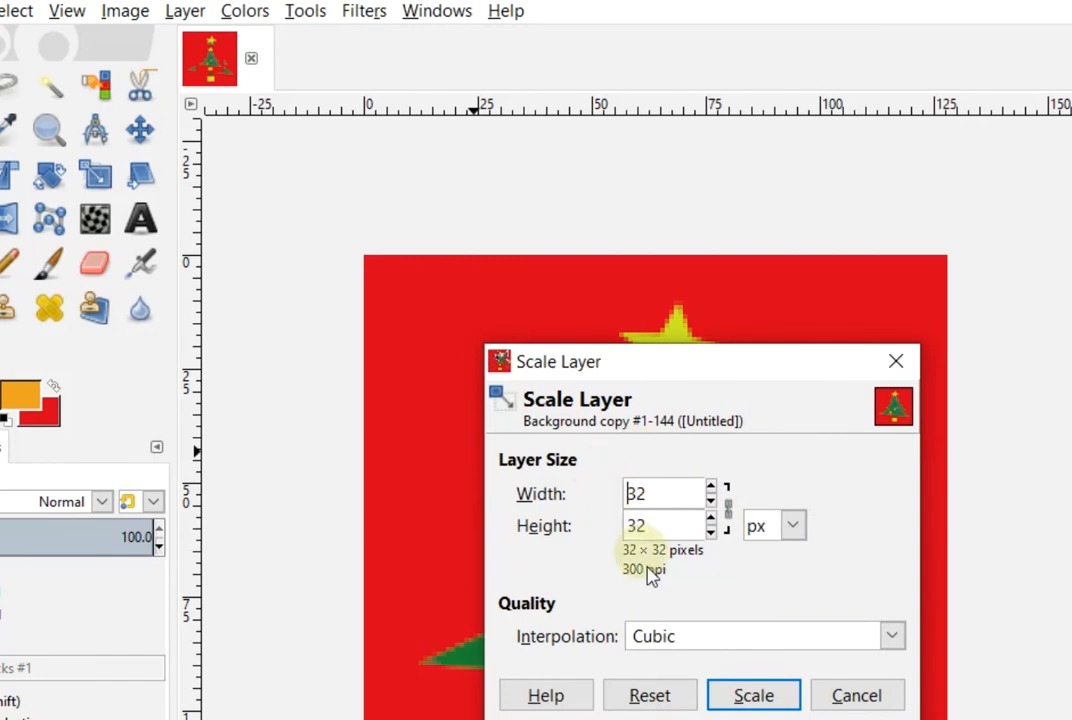
pyautogui.click(745, 698)
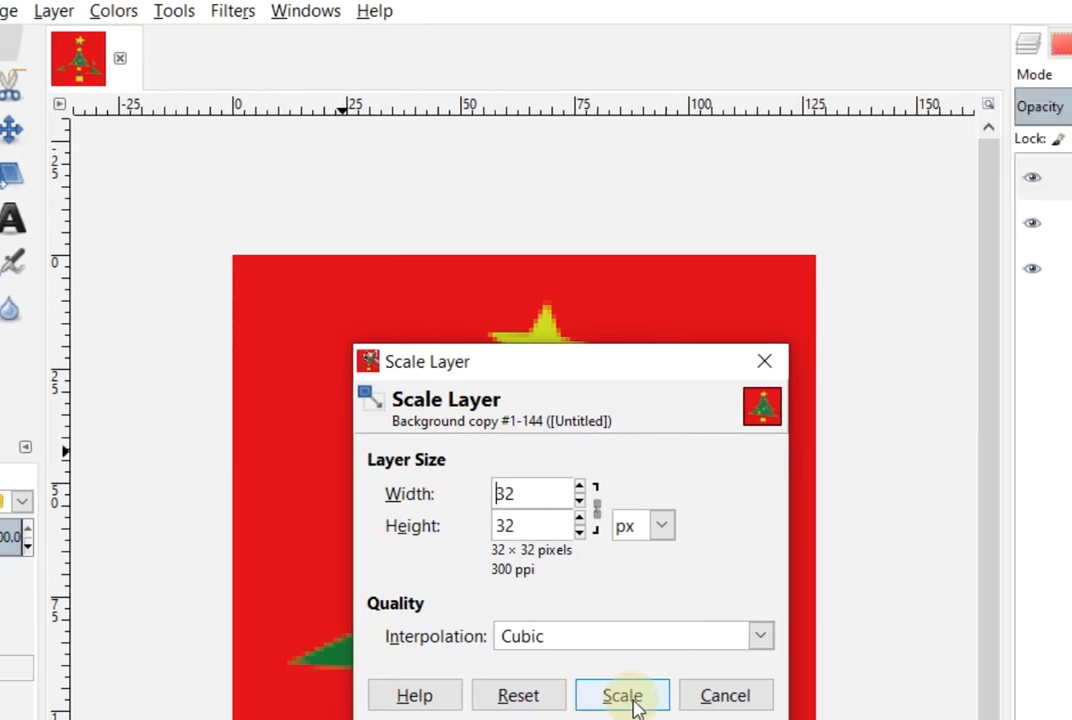
pyautogui.click(753, 695)
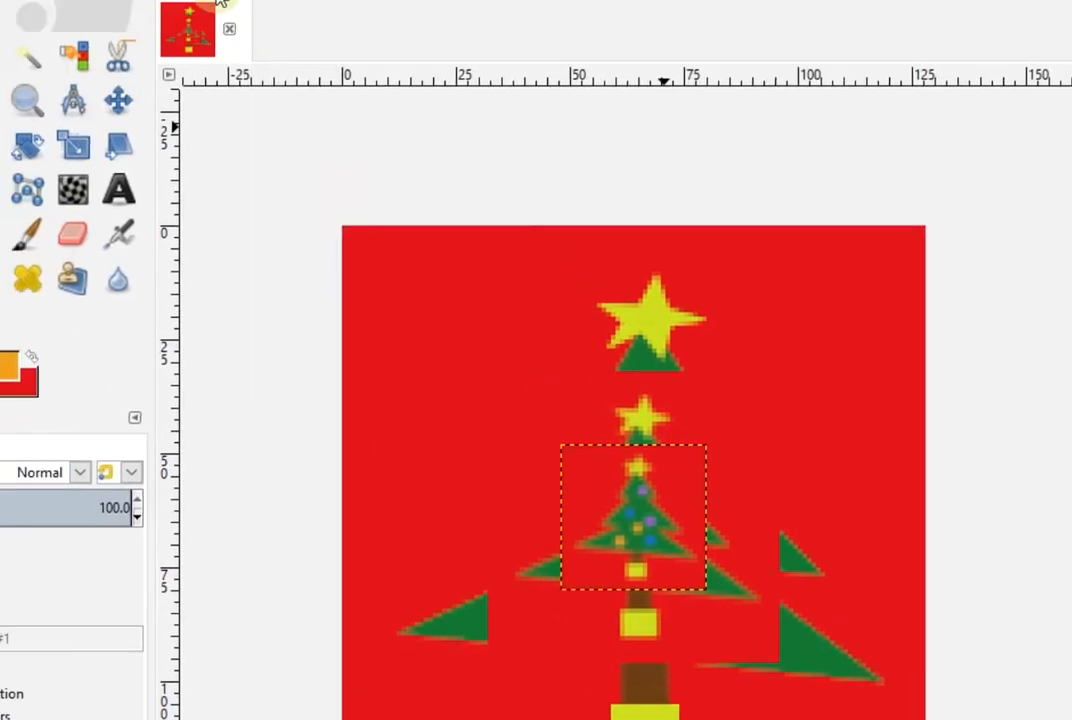
# Scale Background copy #2 to 16 × 16 pixels by entering width 32/2 with height linked
pyautogui.click(179, 12)
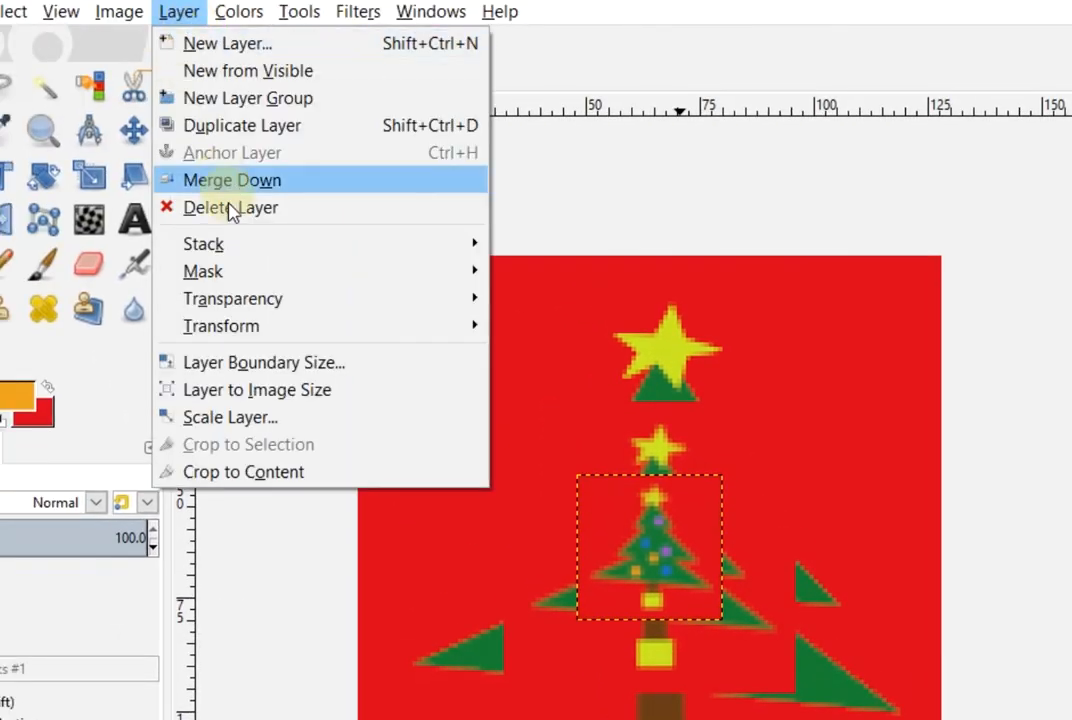
pyautogui.click(232, 418)
pyautogui.click(652, 497)
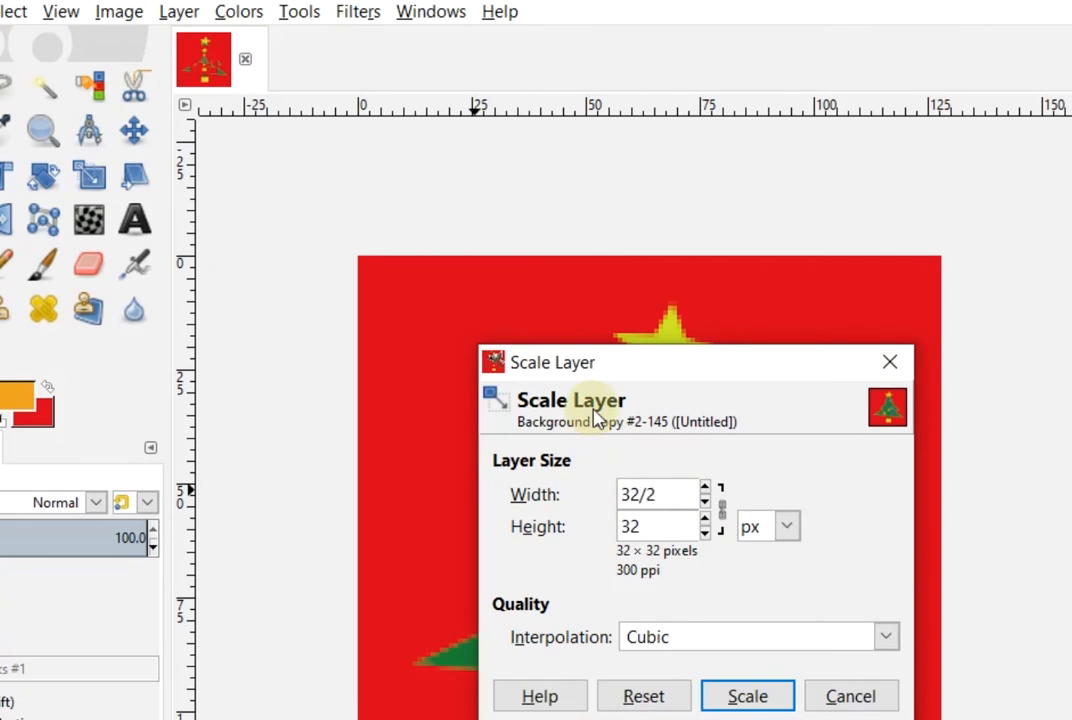
pyautogui.click(620, 492)
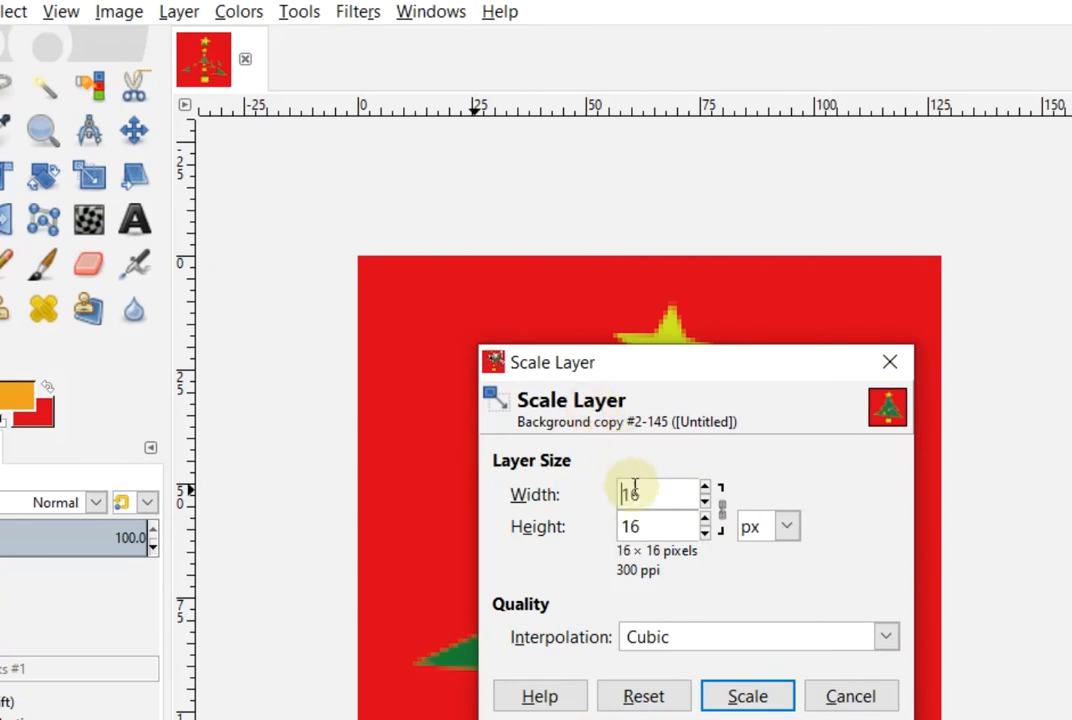
pyautogui.click(746, 697)
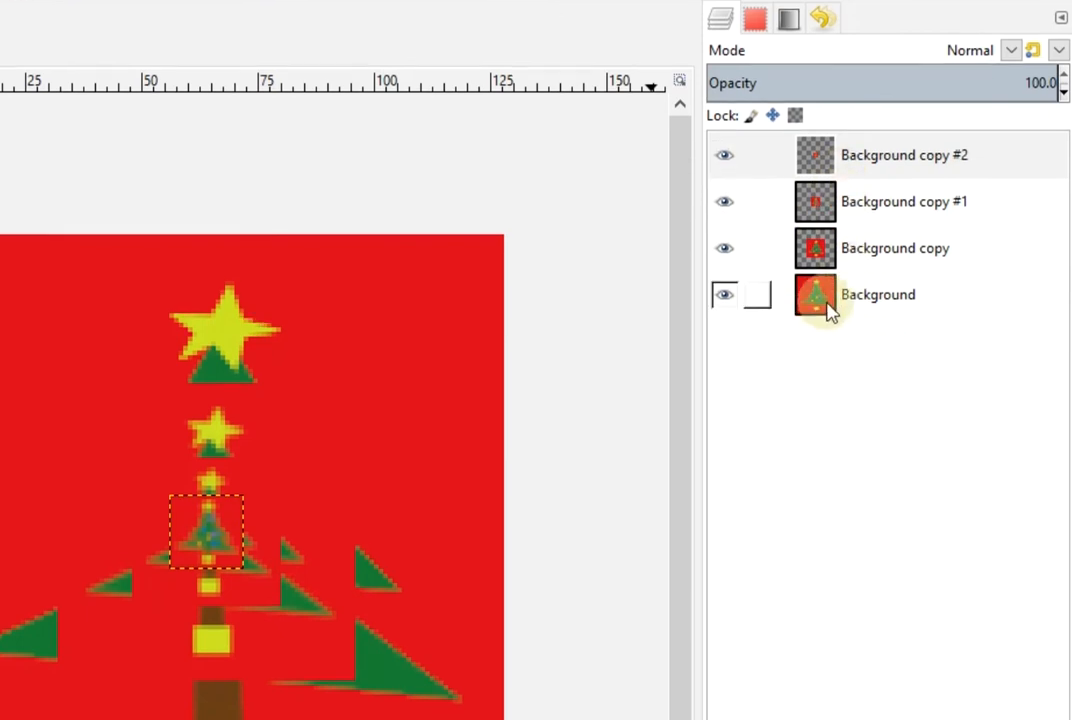
# Raise the full-size Background layer to the top of the layer stack
pyautogui.click(818, 716)
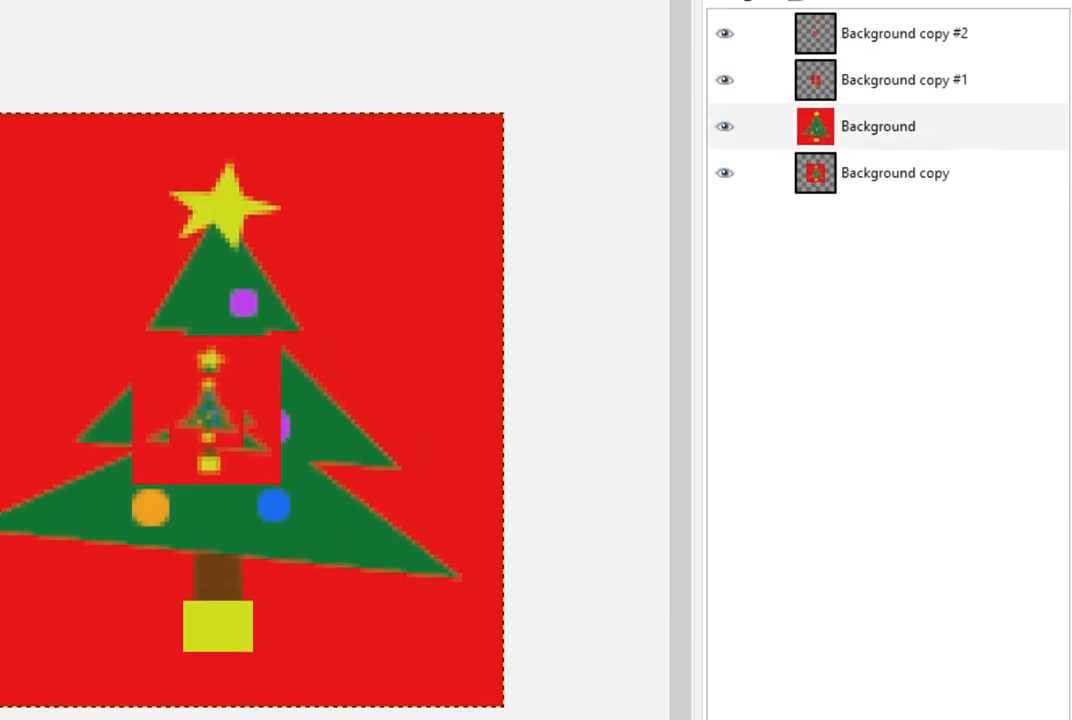
pyautogui.click(818, 716)
pyautogui.click(818, 716)
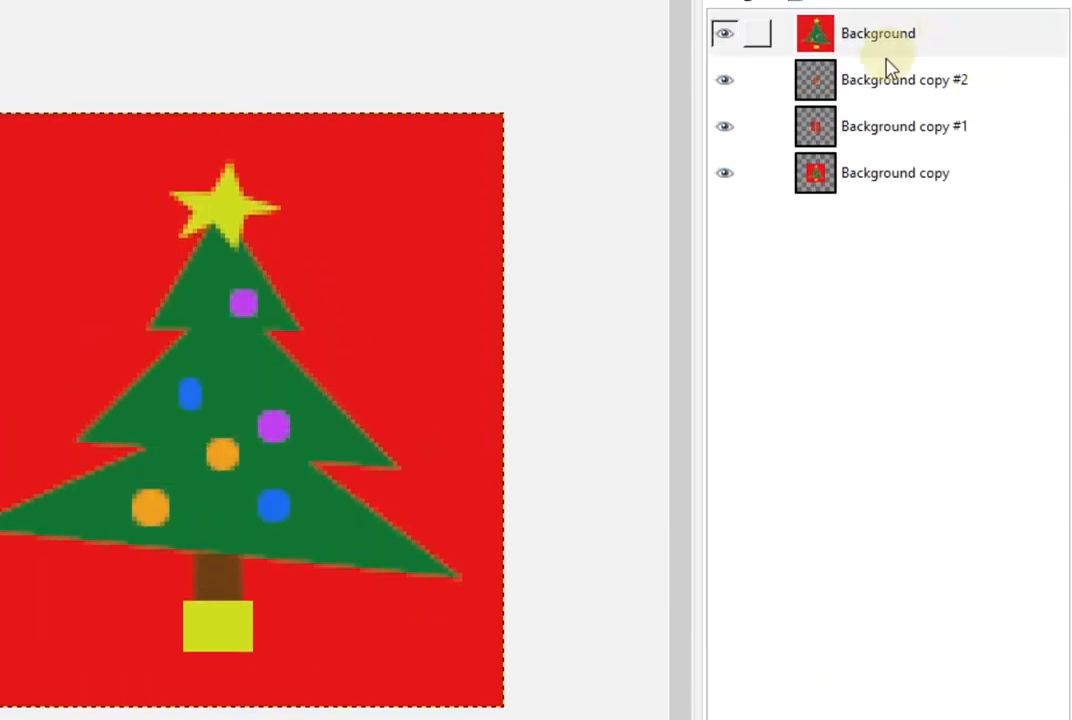
# Move Background copy #1 above Background copy #2 in the Layers panel
pyautogui.click(883, 186)
pyautogui.rightClick(806, 176)
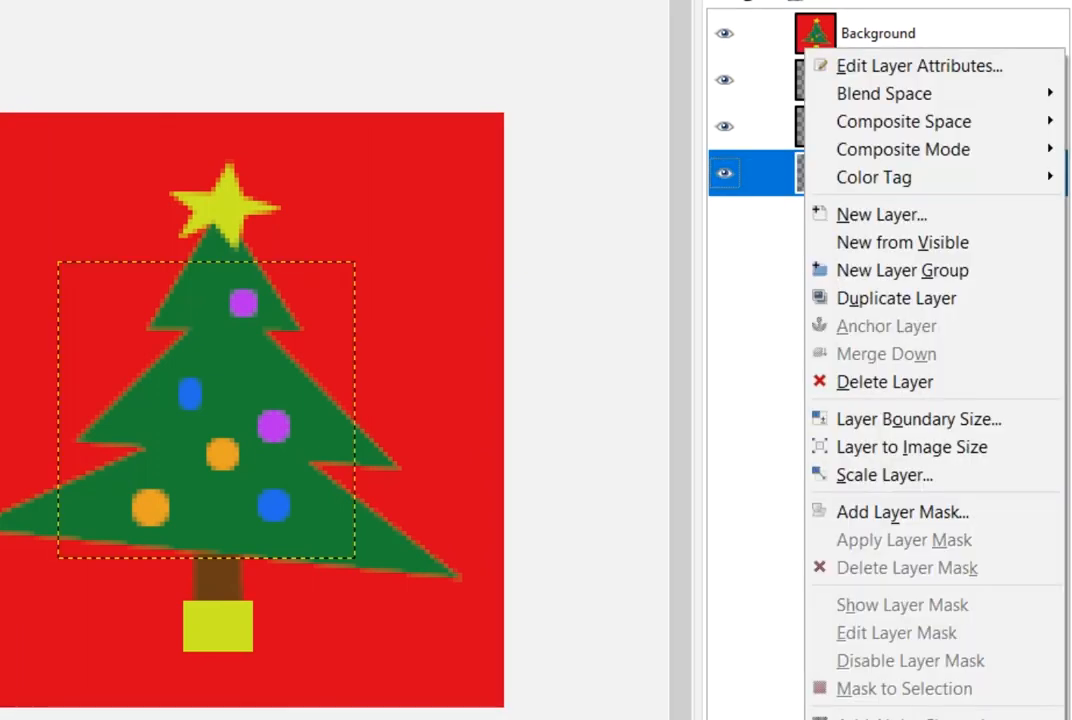
pyautogui.press('Escape')
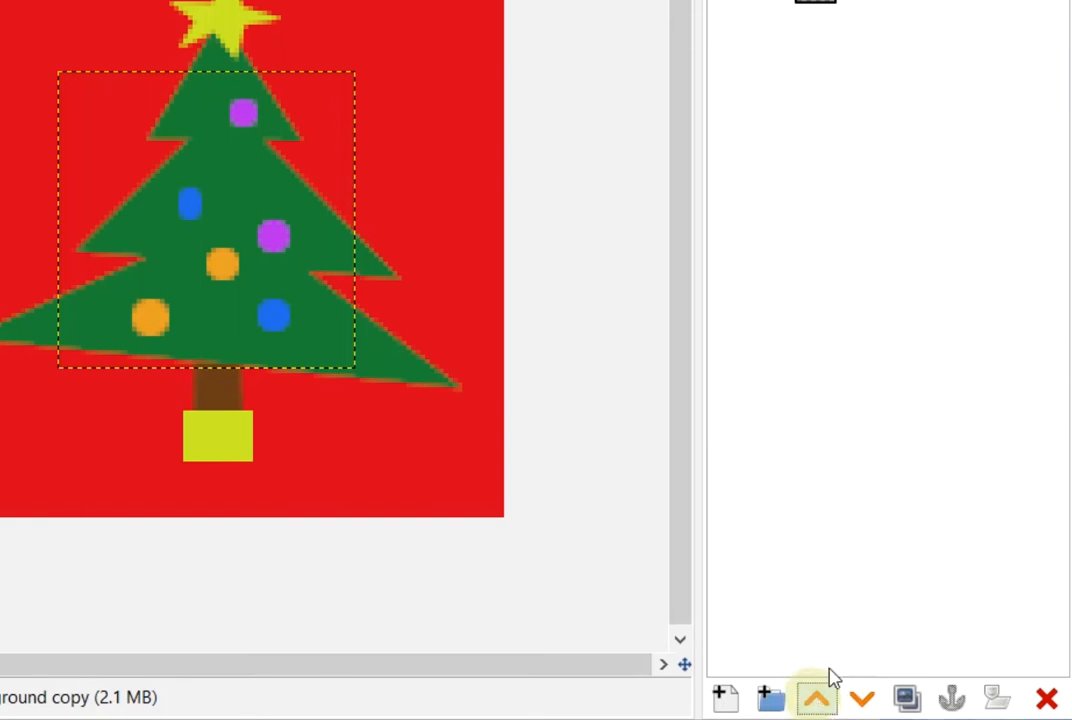
pyautogui.click(830, 305)
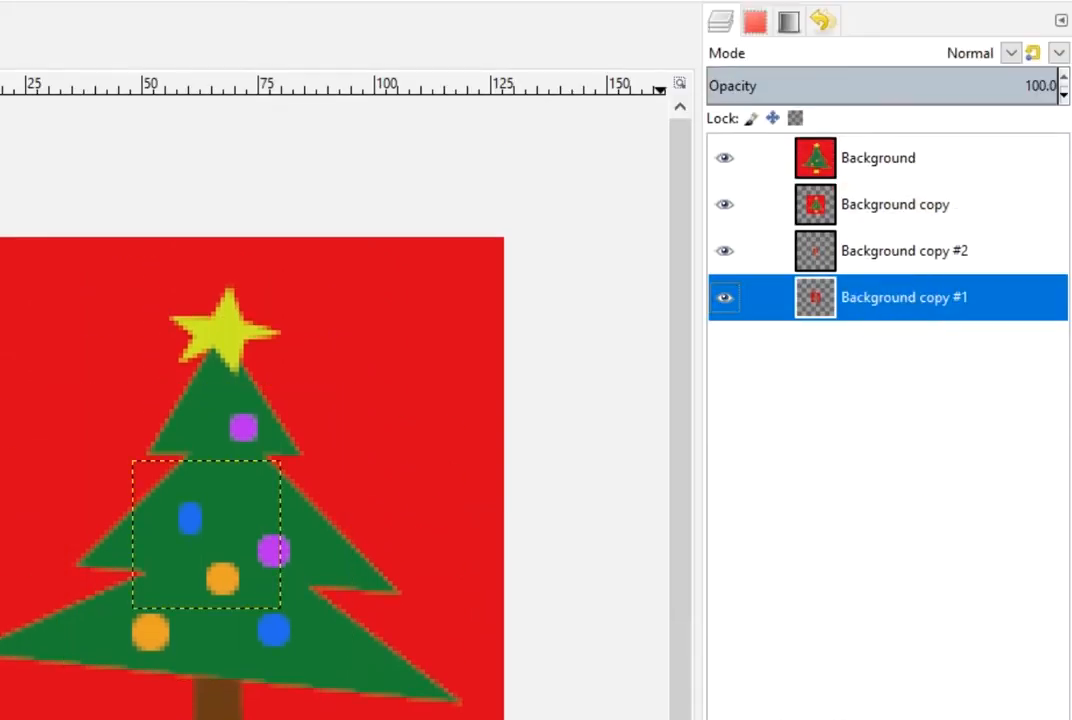
pyautogui.moveTo(830, 298); pyautogui.dragTo(830, 234)
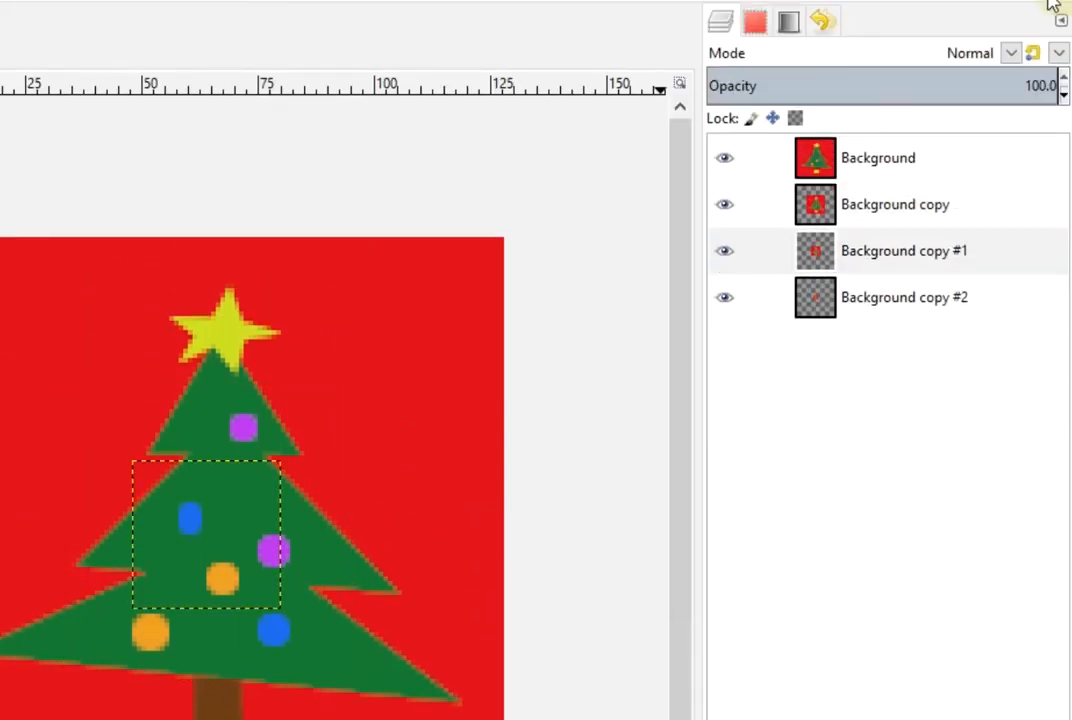
# Rename the top two layers to 128x128 and 64x64
pyautogui.rightClick(873, 166)
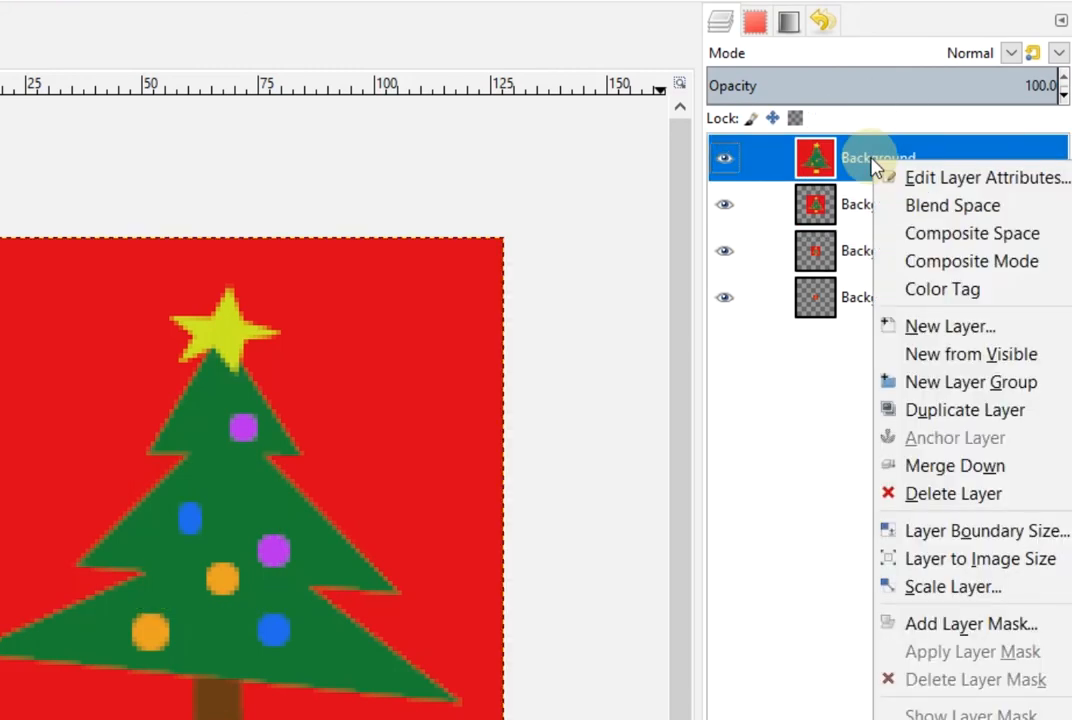
pyautogui.click(908, 180)
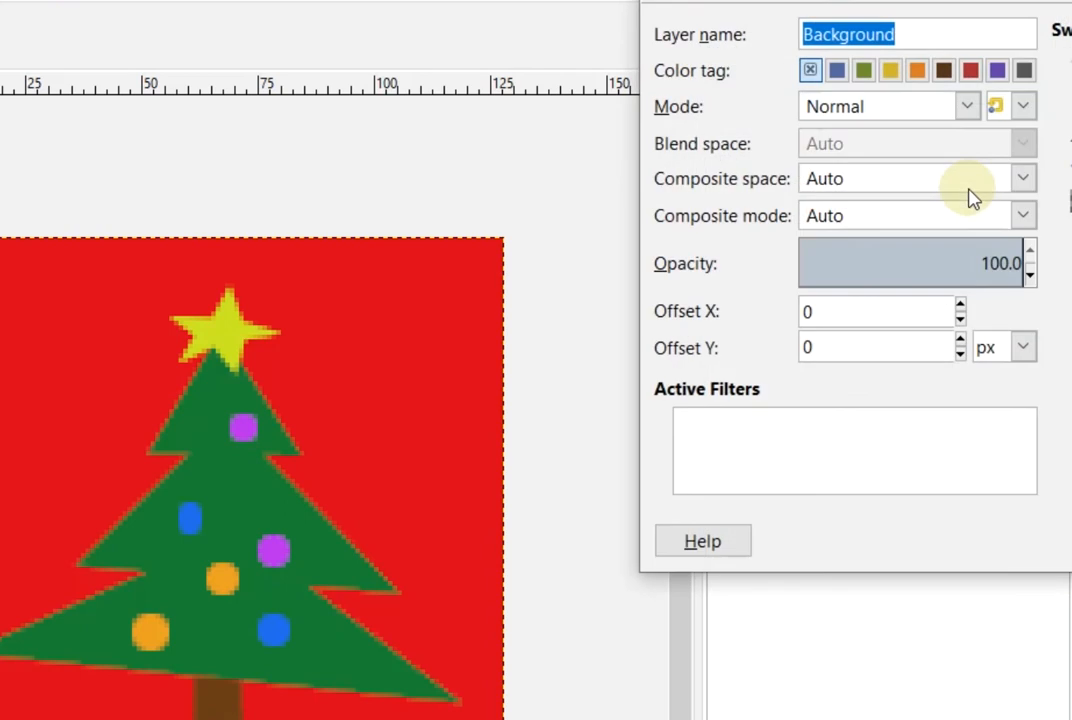
pyautogui.click(931, 33)
pyautogui.moveTo(931, 33); pyautogui.dragTo(805, 27)
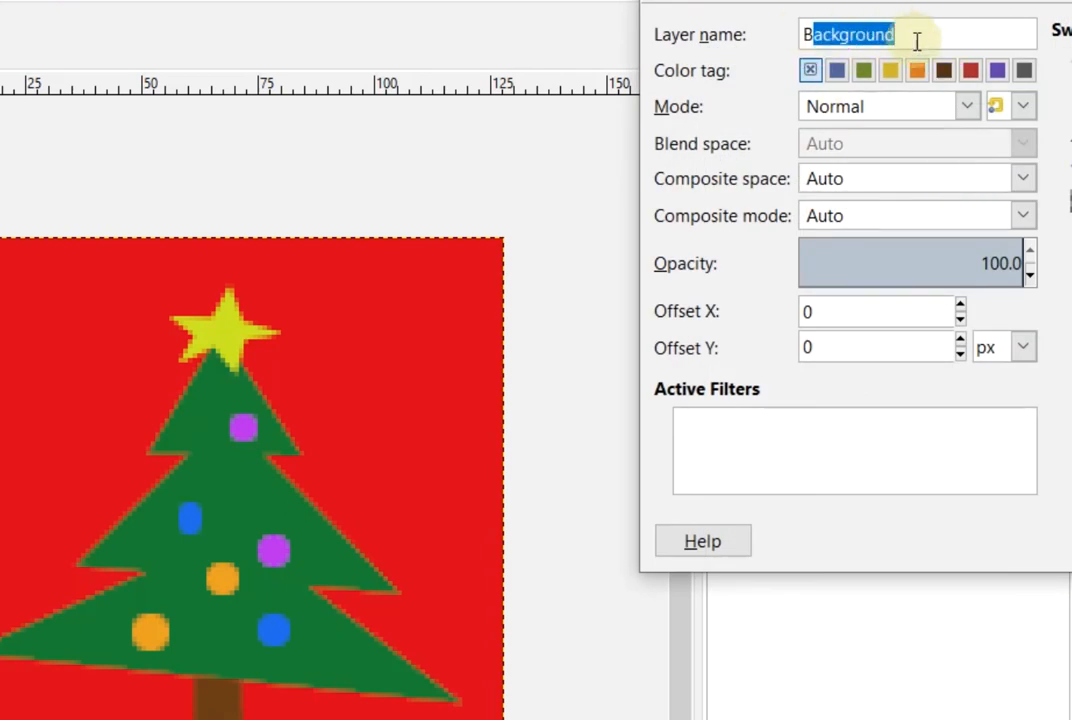
pyautogui.write('128x12')
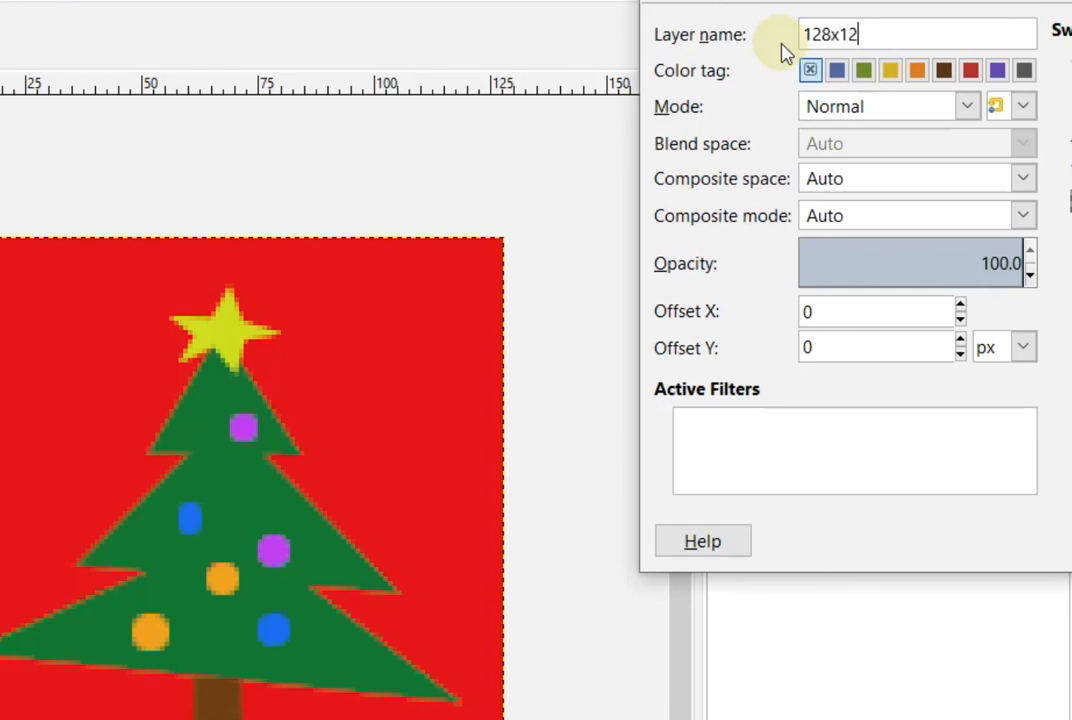
pyautogui.press('Return')
pyautogui.click(890, 208)
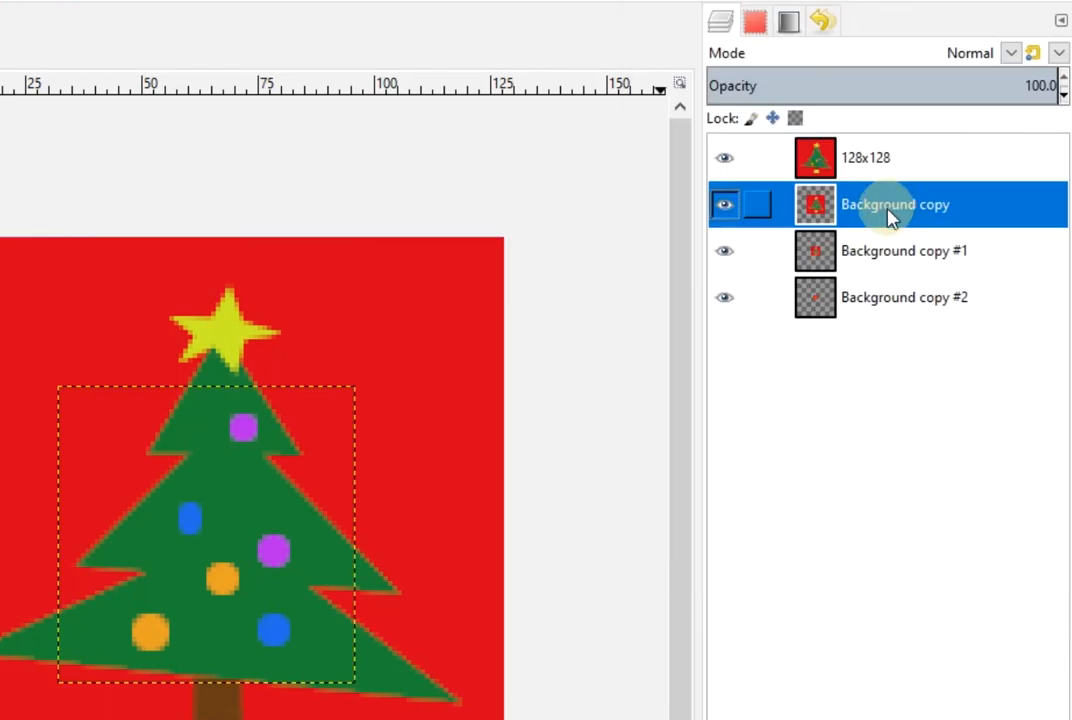
pyautogui.rightClick(897, 216)
pyautogui.click(928, 220)
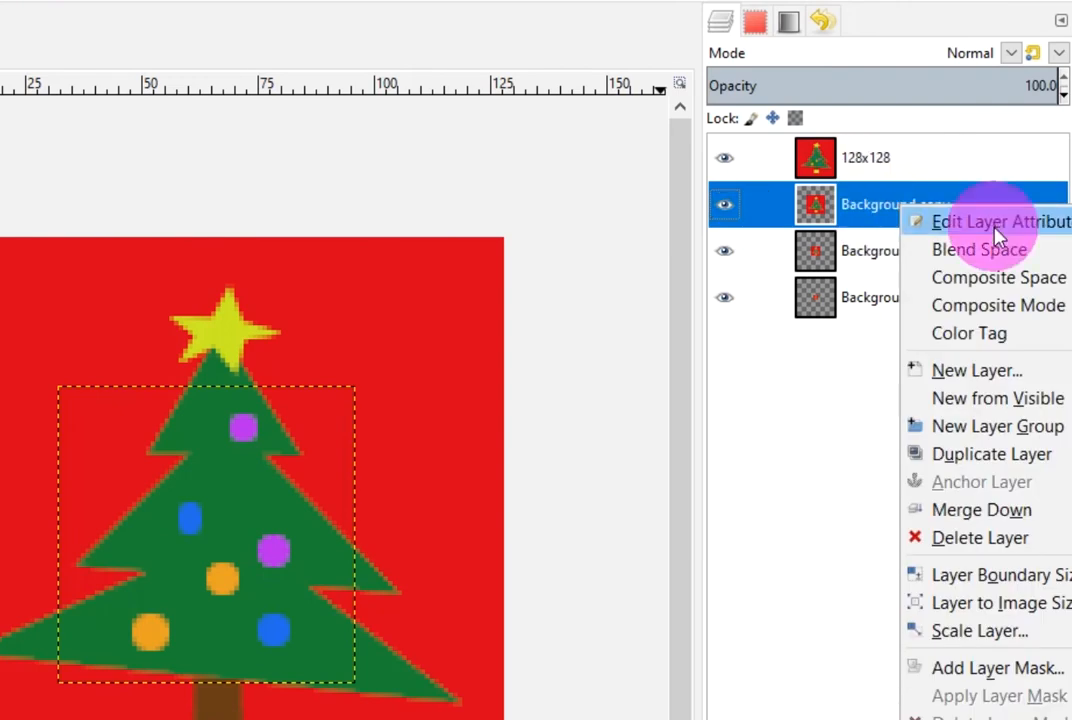
pyautogui.moveTo(990, 44); pyautogui.dragTo(796, 50)
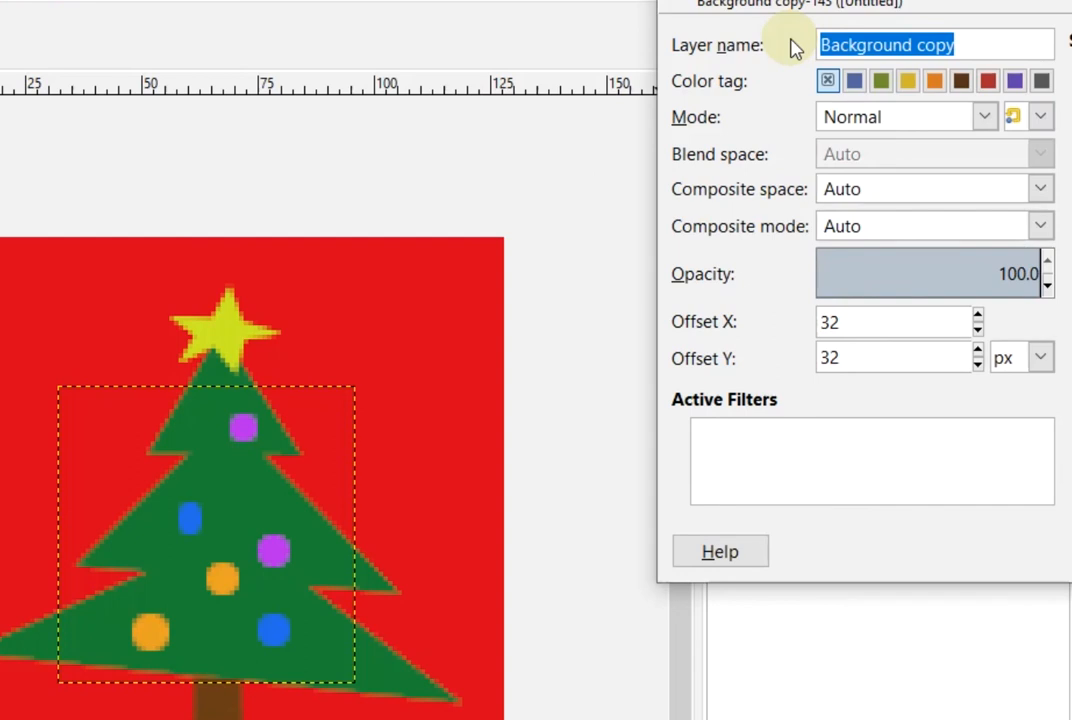
pyautogui.write('64x64')
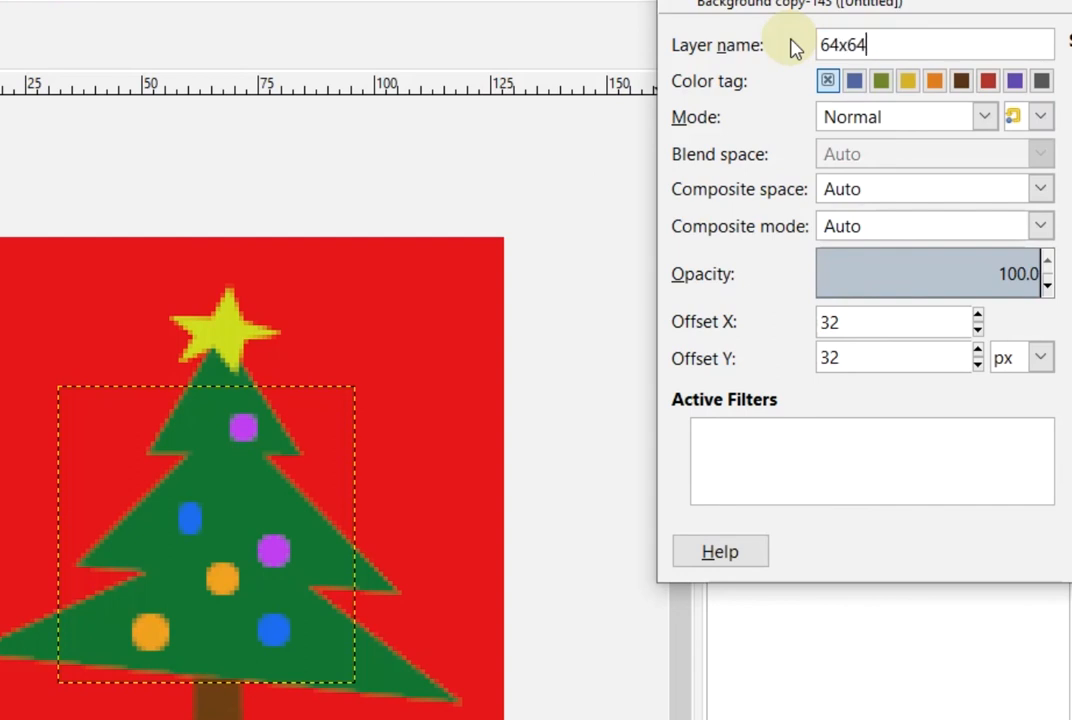
pyautogui.press('Return')
# Rename the bottom two layers to 32x32 and 16x16
pyautogui.click(980, 240)
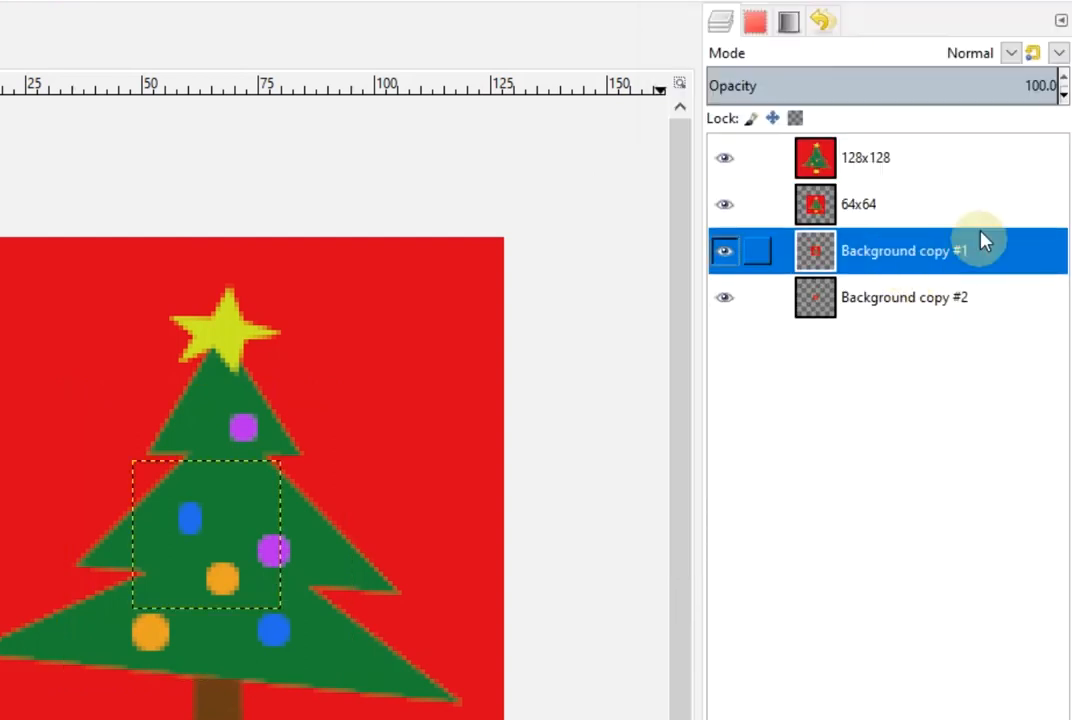
pyautogui.rightClick(915, 265)
pyautogui.click(1029, 276)
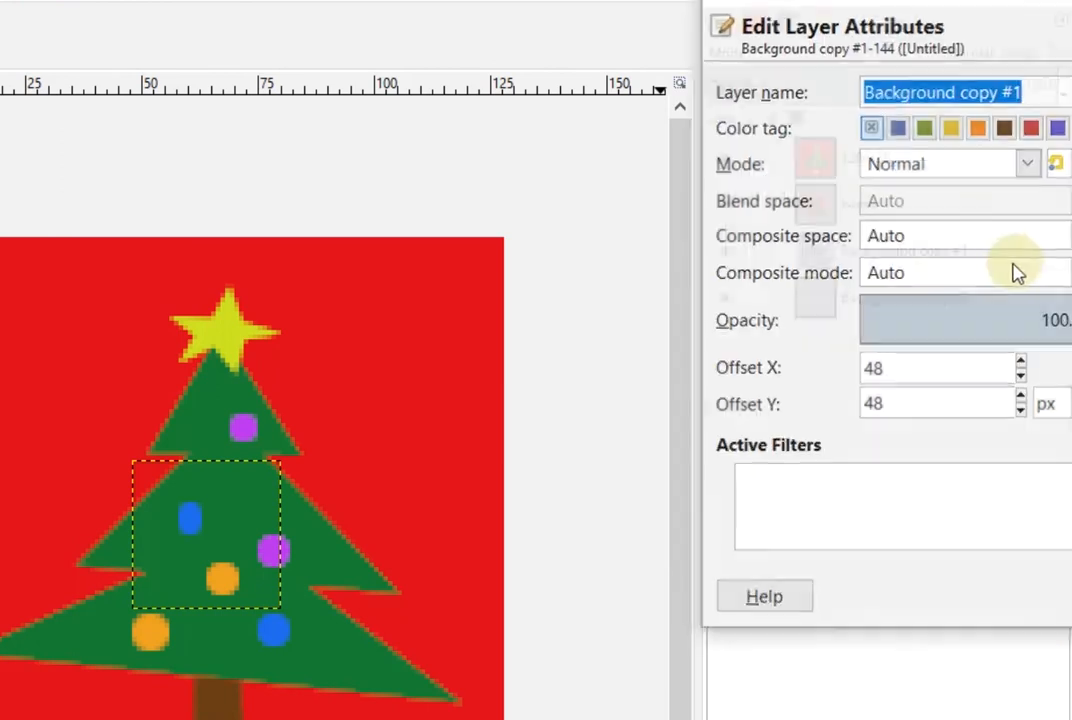
pyautogui.write('32x32')
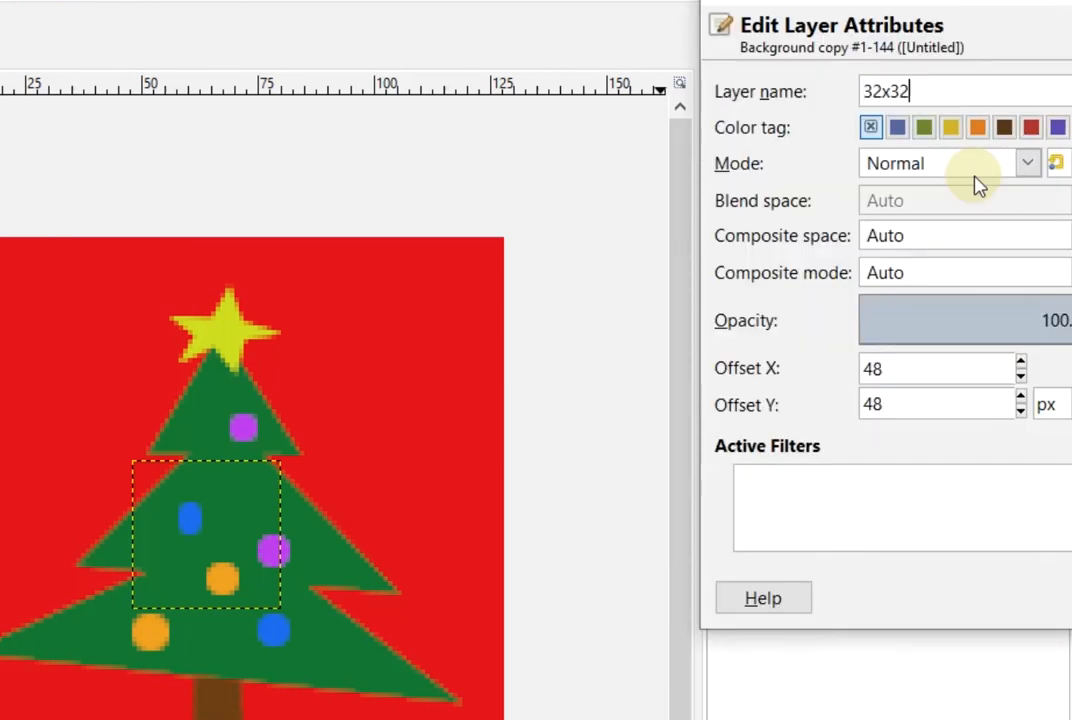
pyautogui.press('Return')
pyautogui.click(918, 305)
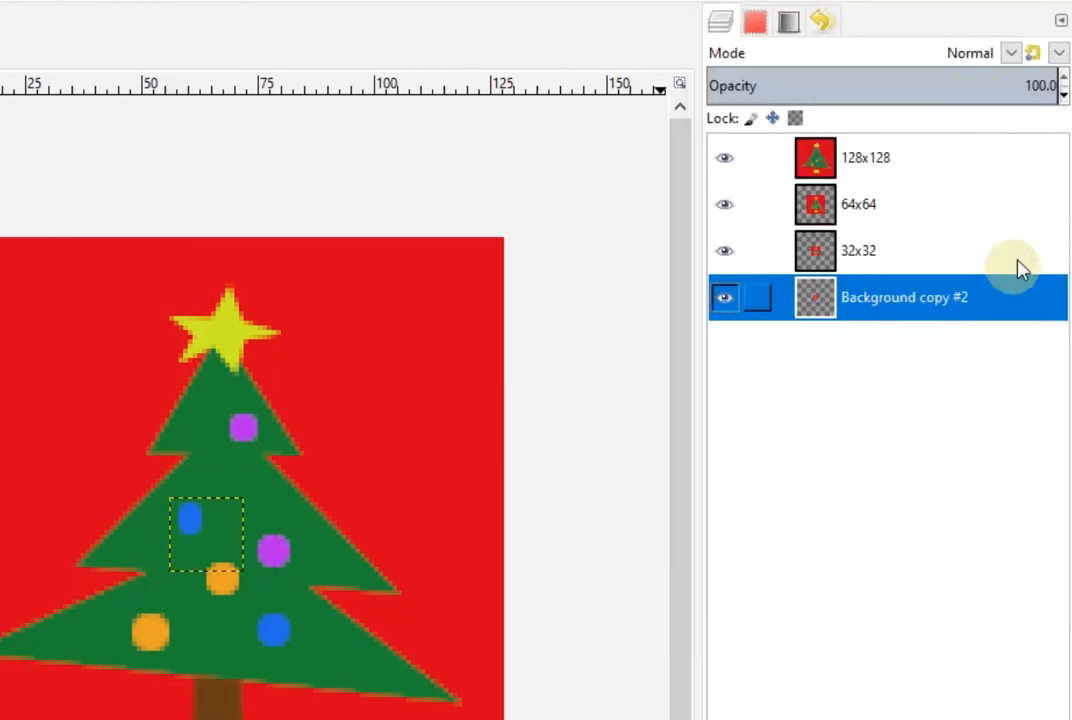
pyautogui.rightClick(908, 310)
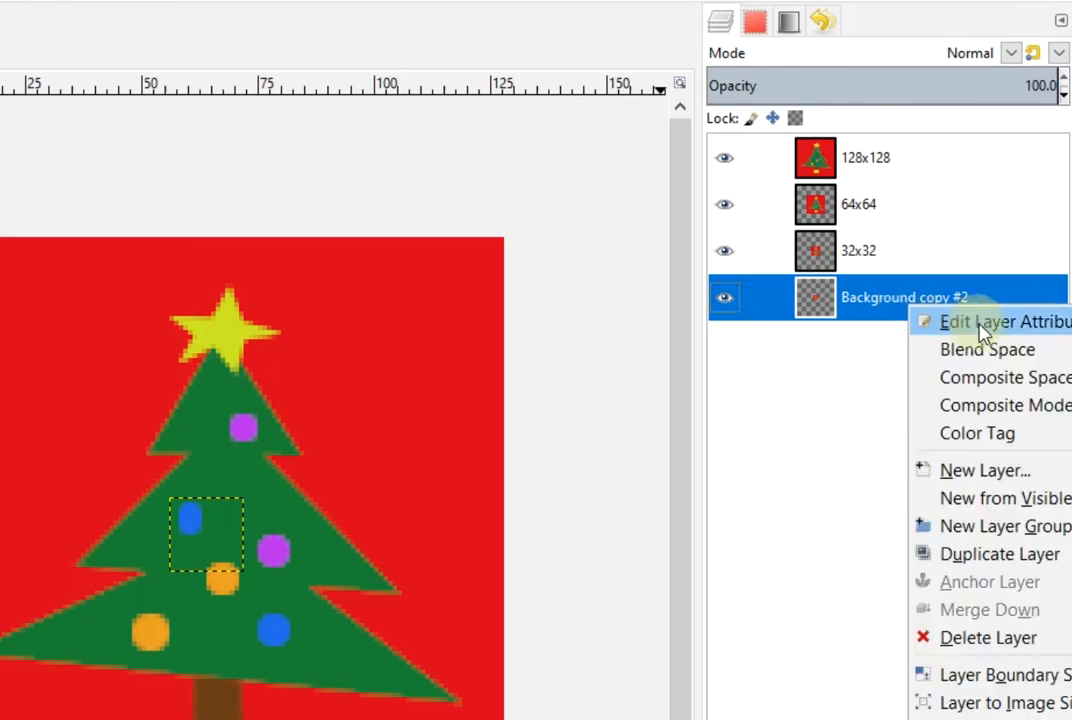
pyautogui.click(990, 328)
pyautogui.write('16x16')
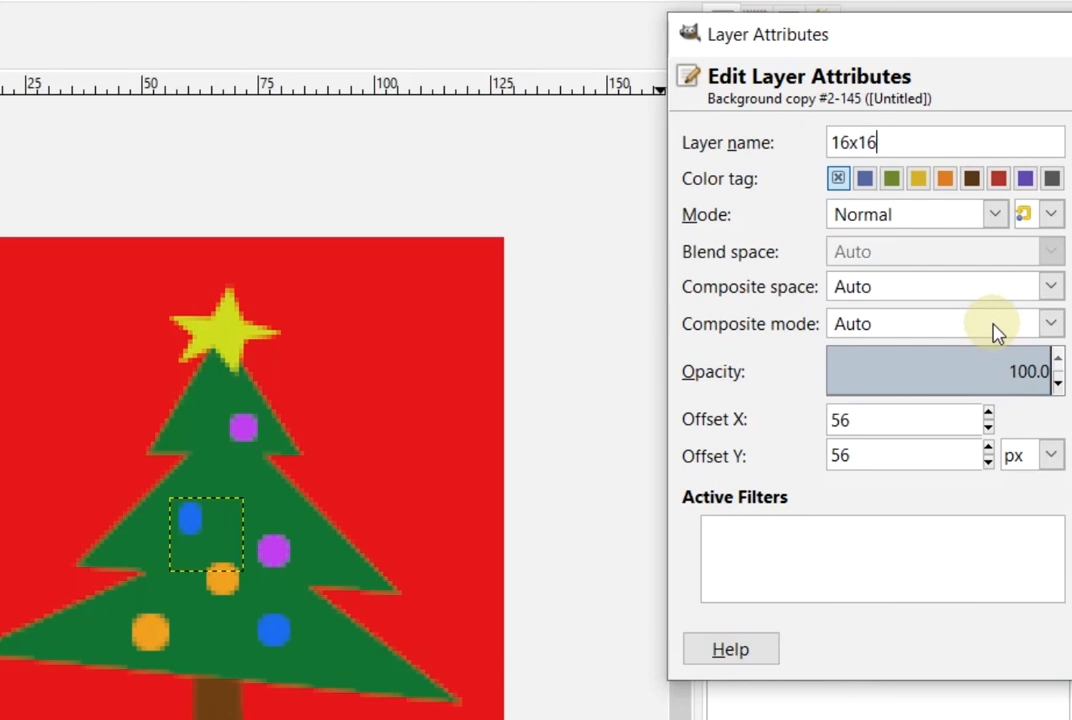
pyautogui.press('Return')
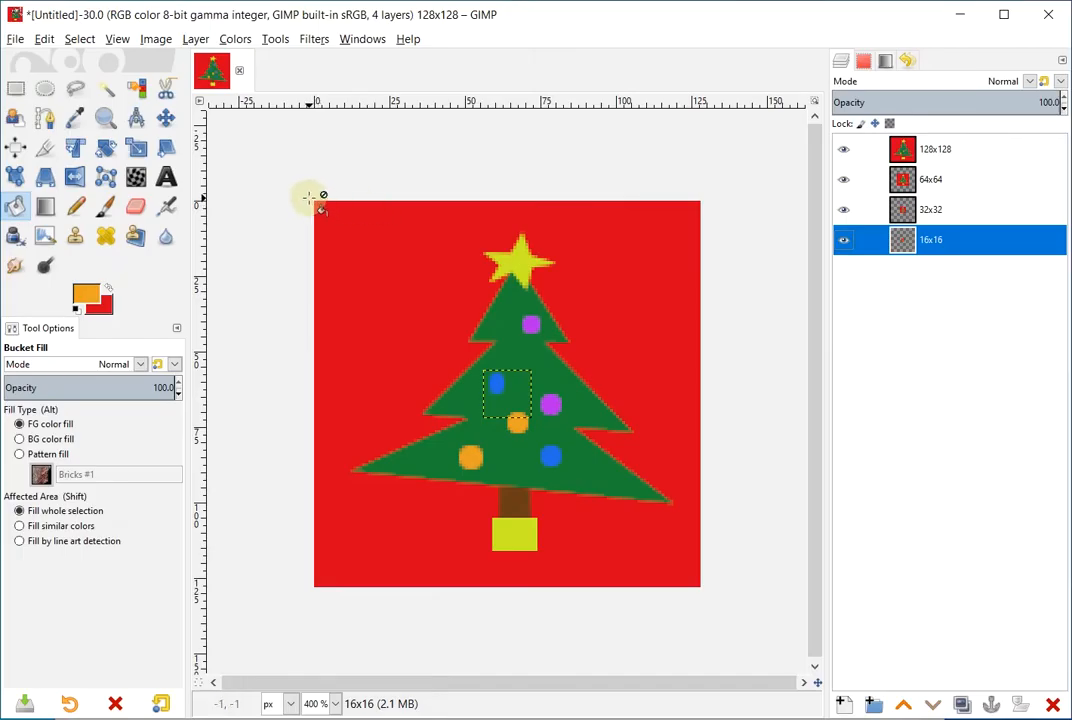
# Hide the 128x128 layer and move the 64x64 tree to the top-left corner with the Move tool
pyautogui.click(953, 186)
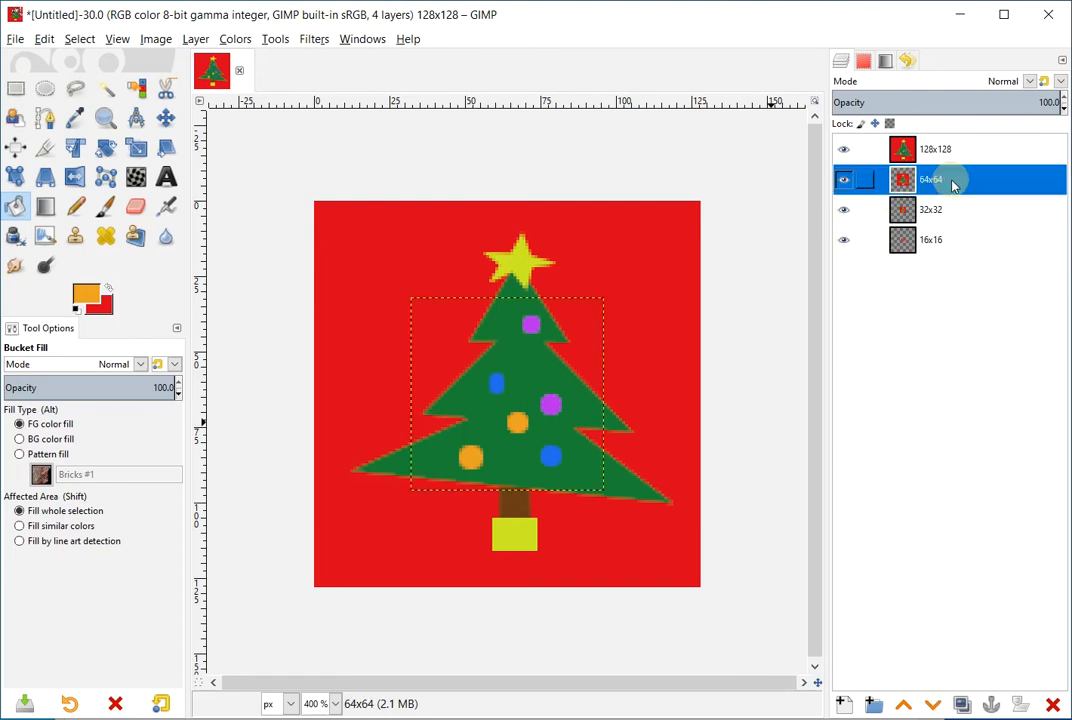
pyautogui.click(844, 150)
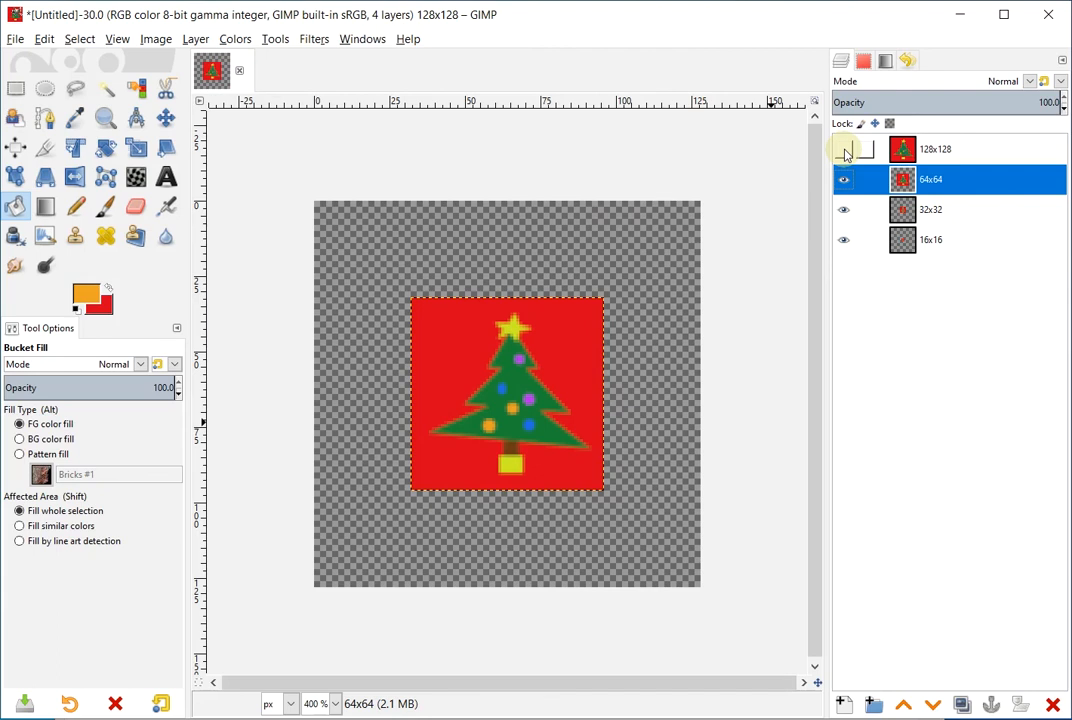
pyautogui.click(166, 119)
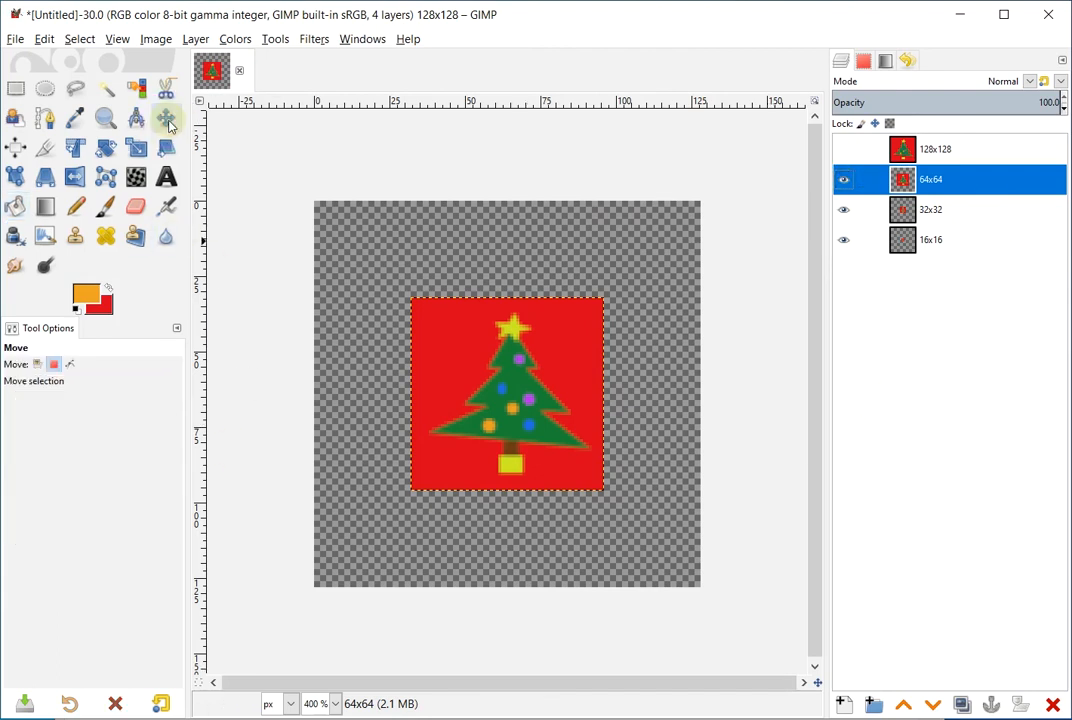
pyautogui.click(37, 365)
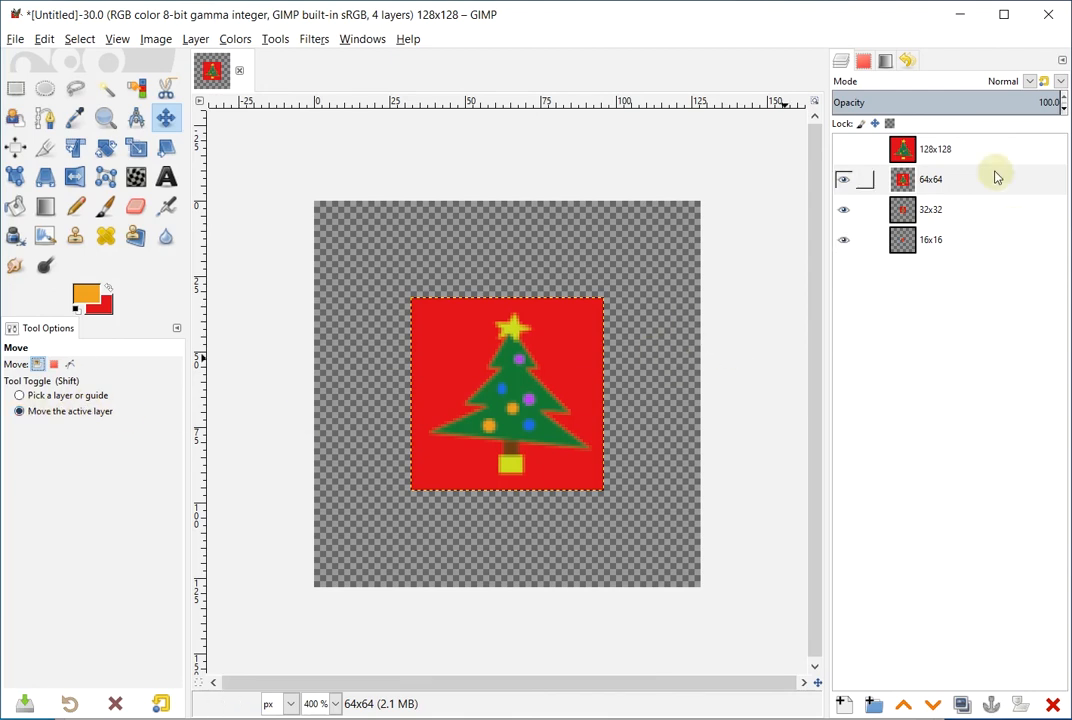
pyautogui.click(958, 186)
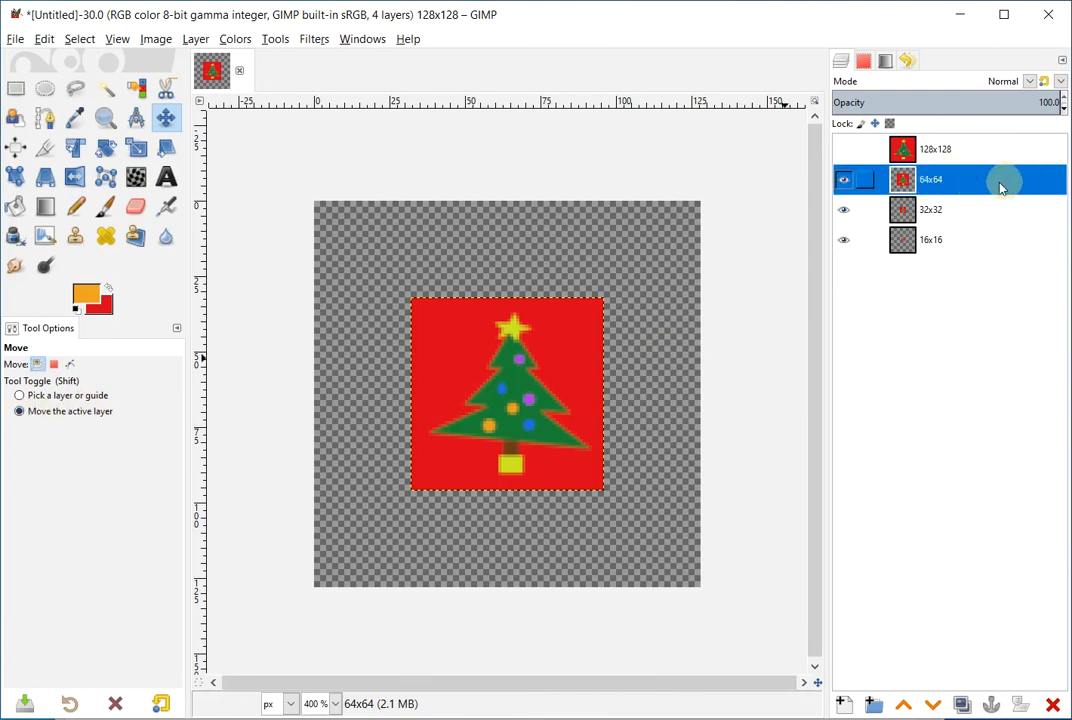
pyautogui.click(513, 376)
pyautogui.moveTo(513, 379); pyautogui.dragTo(418, 285)
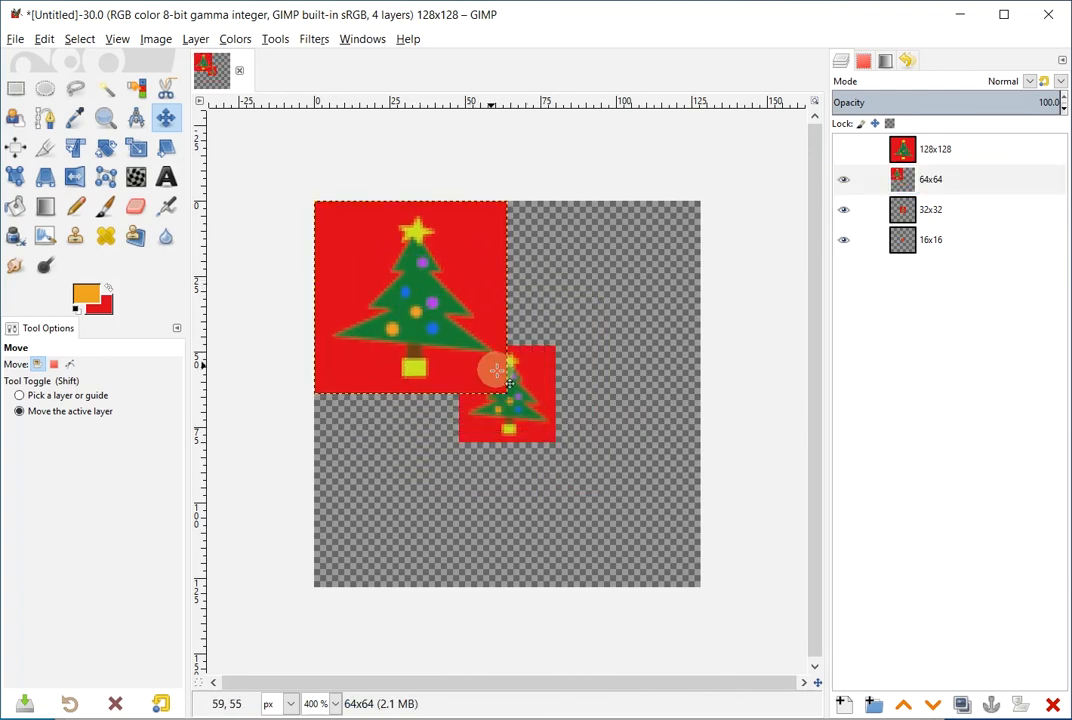
# Move the 32x32 and 16x16 trees to the image's top-left corner
pyautogui.click(990, 216)
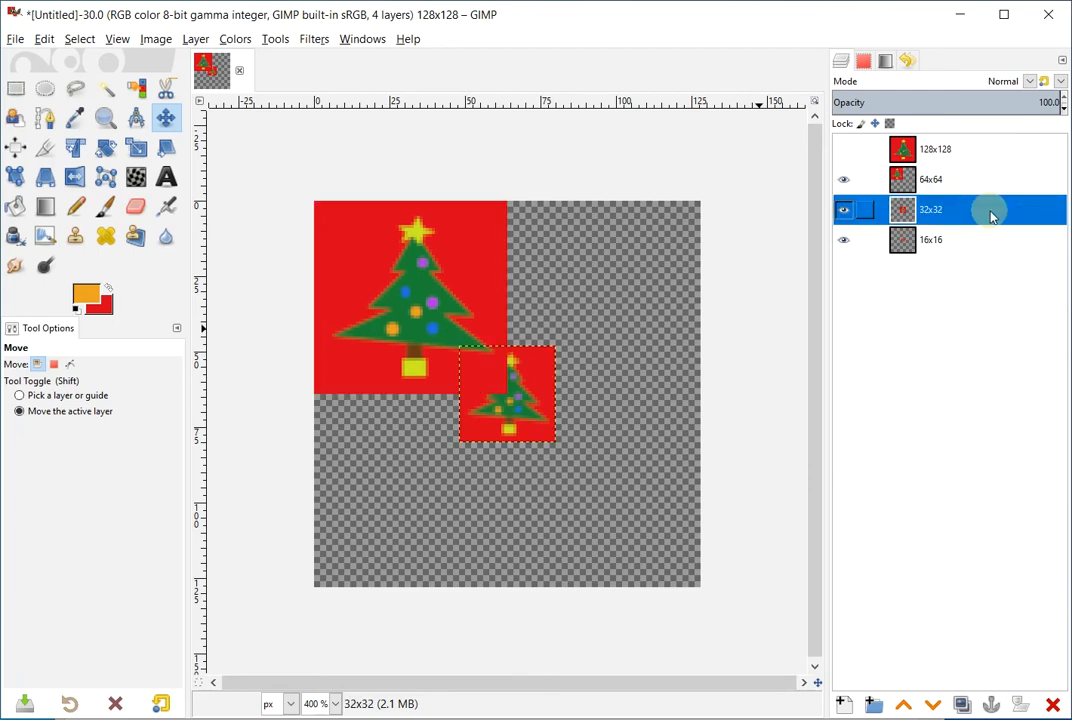
pyautogui.click(843, 179)
pyautogui.click(1008, 216)
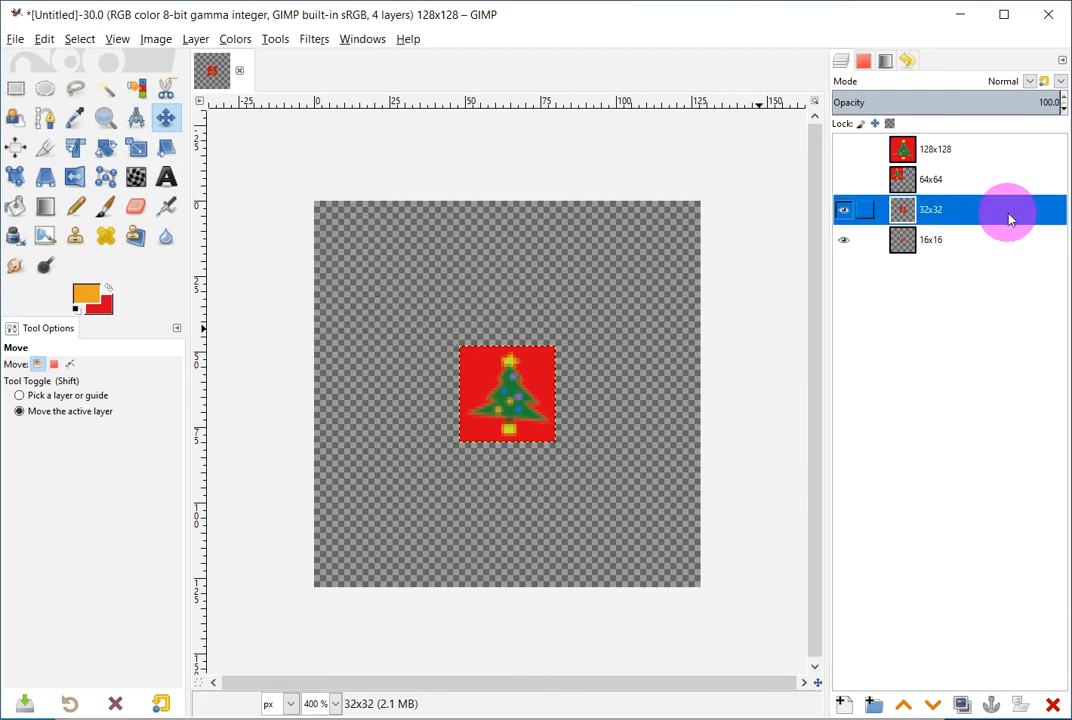
pyautogui.moveTo(531, 390); pyautogui.dragTo(393, 258)
pyautogui.click(843, 209)
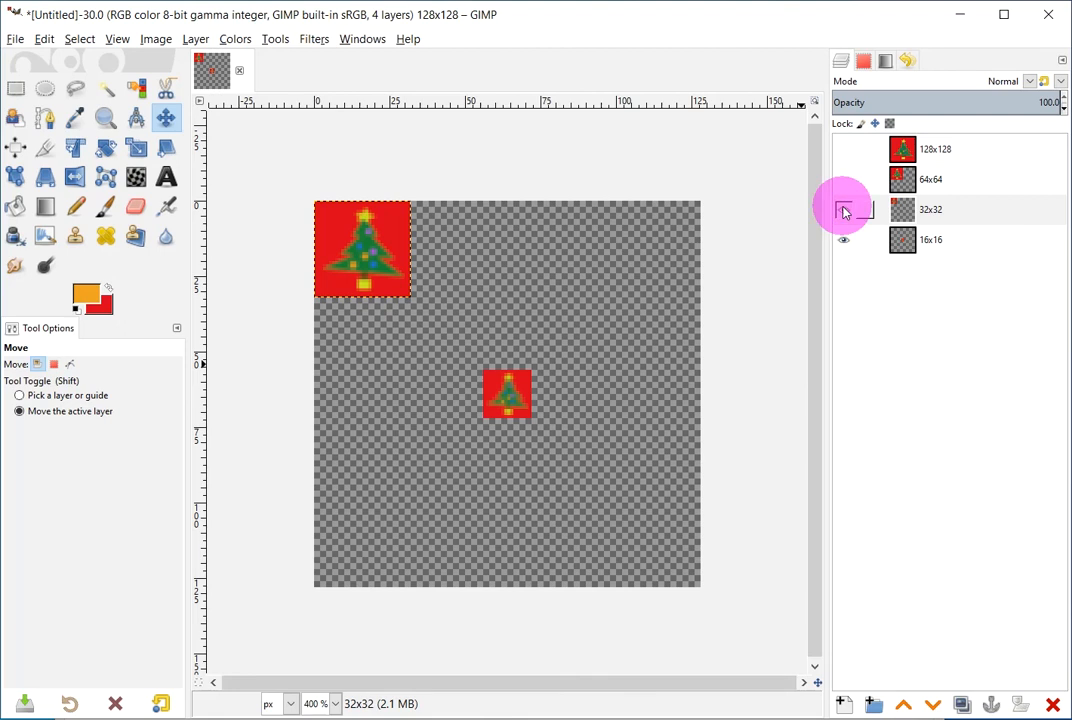
pyautogui.click(996, 244)
pyautogui.moveTo(490, 395); pyautogui.dragTo(344, 224)
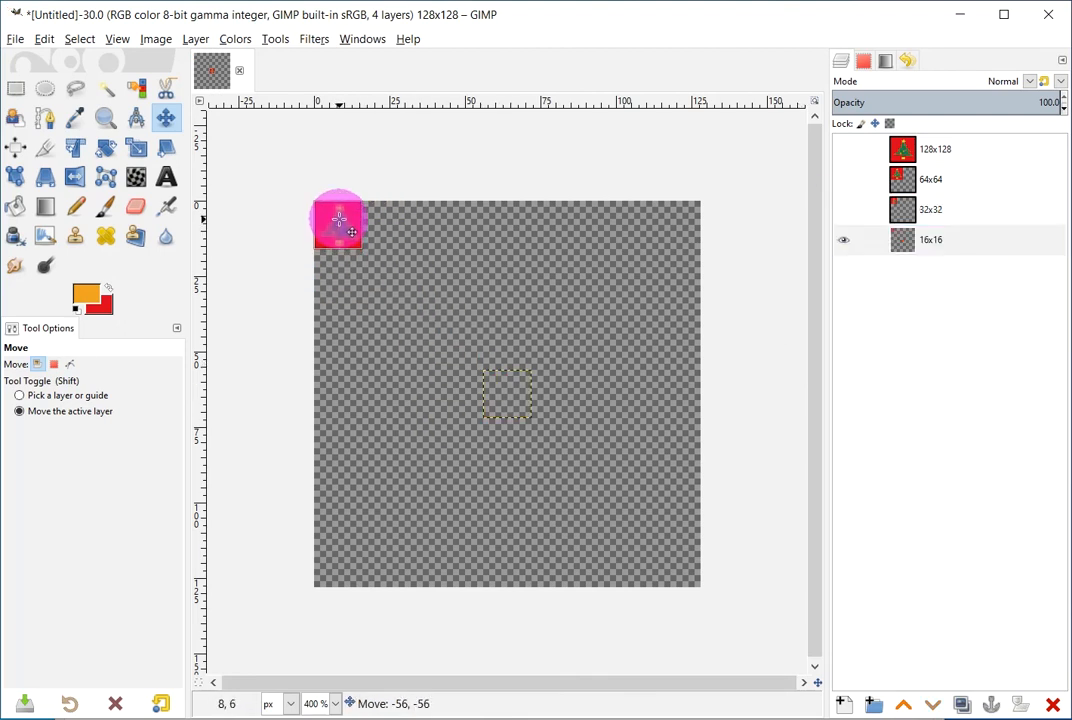
# Zoom to 800% and make the 32x32, 64x64 and 128x128 layers visible again
pyautogui.click(346, 707)
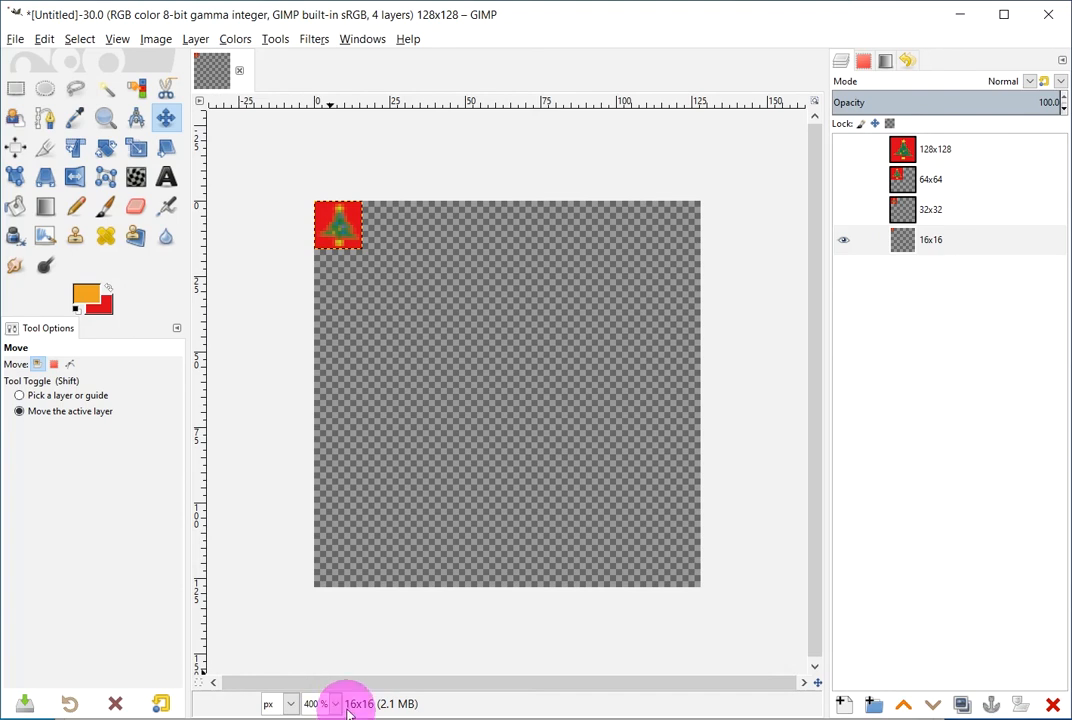
pyautogui.click(338, 708)
pyautogui.click(318, 553)
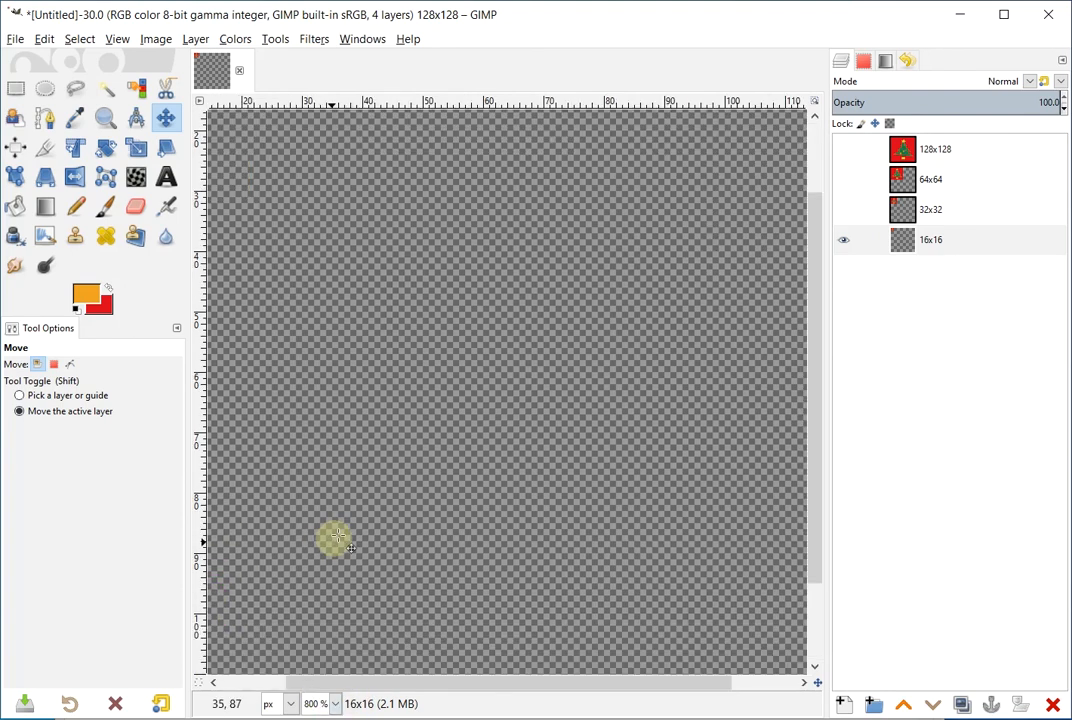
pyautogui.scroll(5, 424, 645)
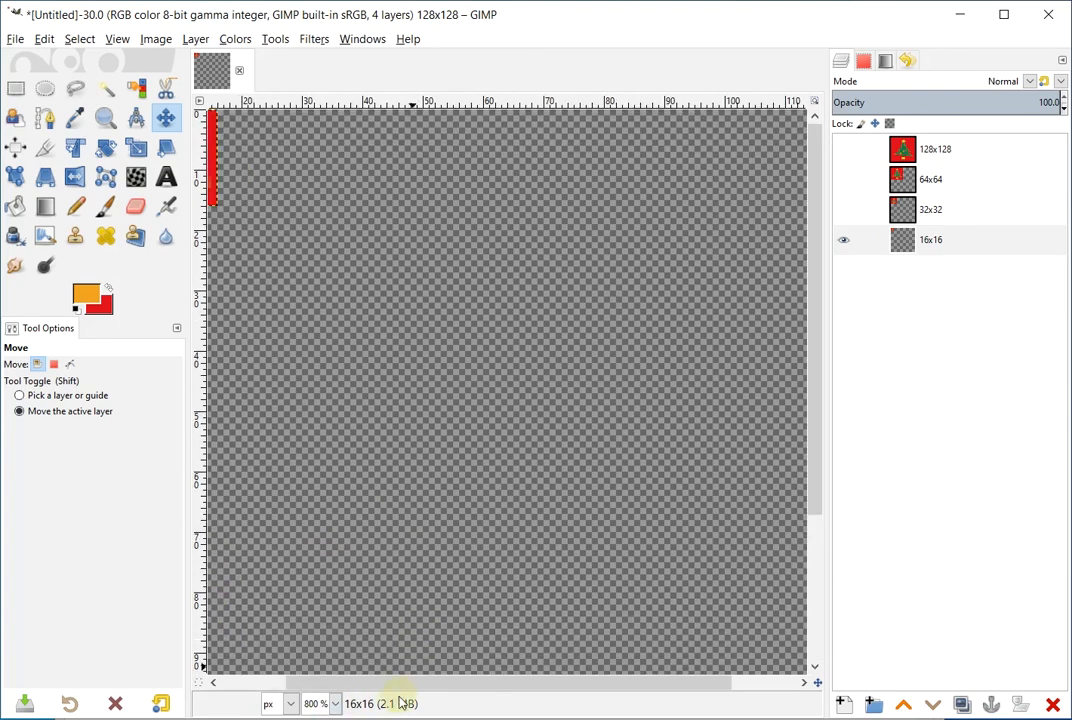
pyautogui.moveTo(409, 690); pyautogui.dragTo(211, 682)
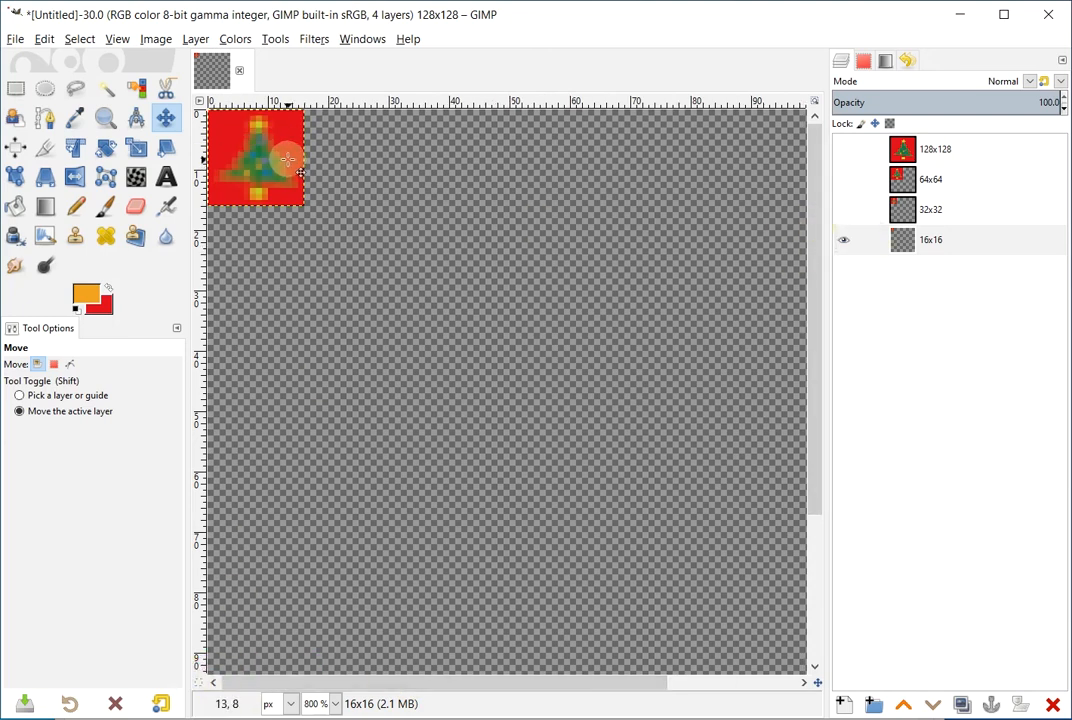
pyautogui.click(846, 207)
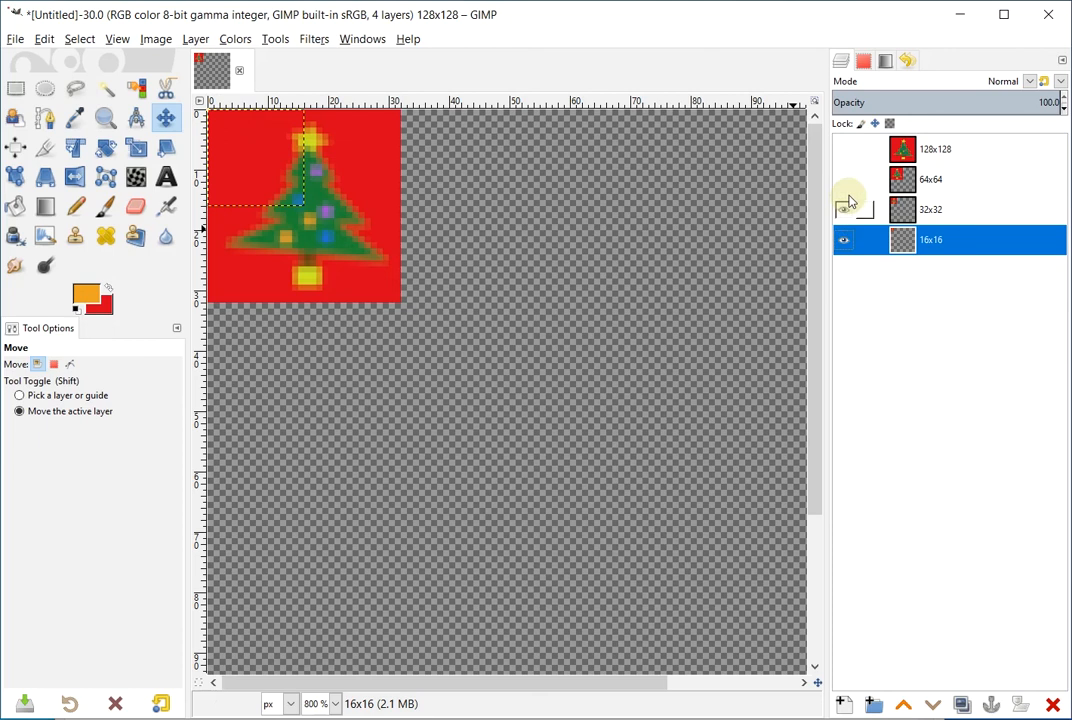
pyautogui.click(843, 179)
pyautogui.click(843, 149)
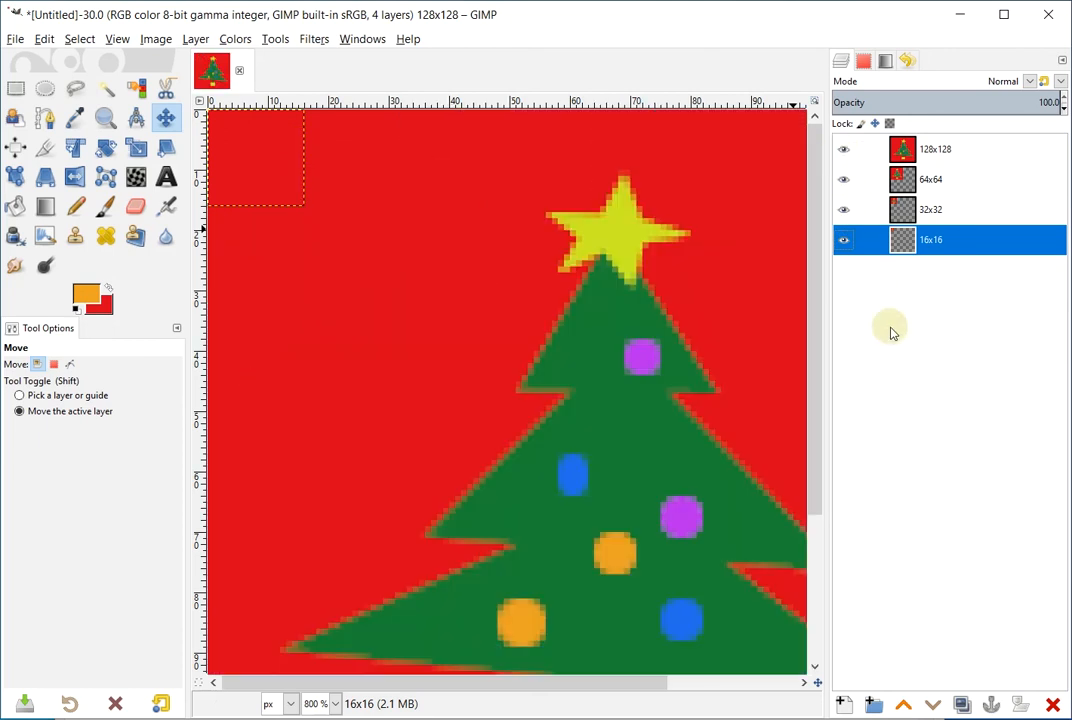
pyautogui.click(337, 705)
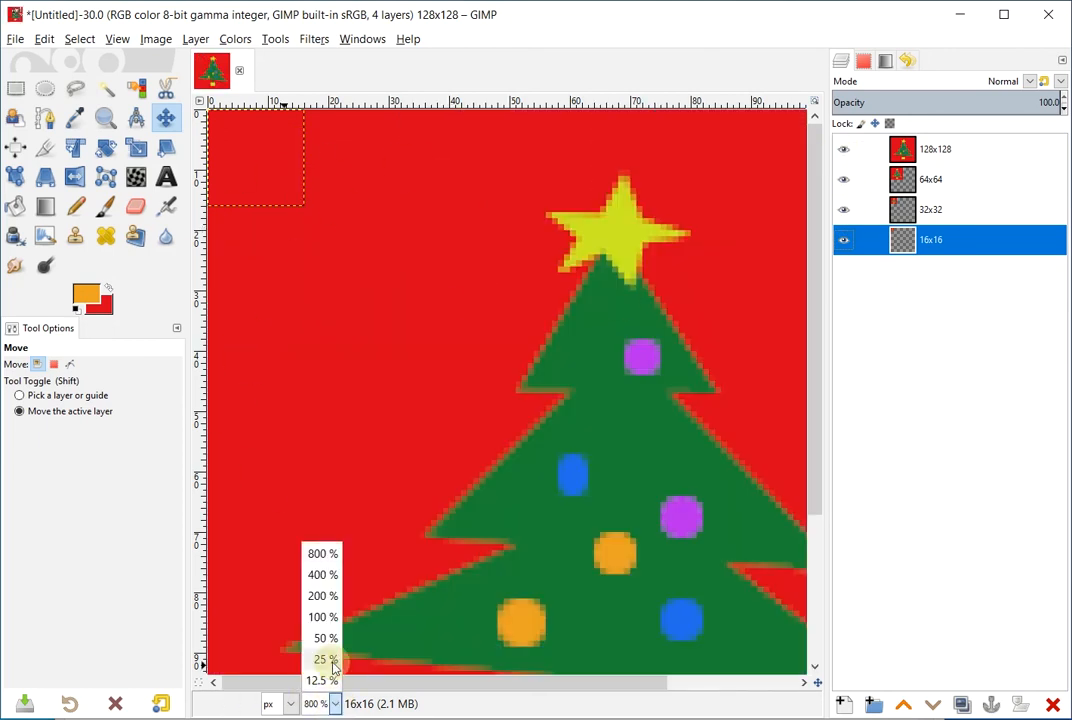
pyautogui.click(325, 615)
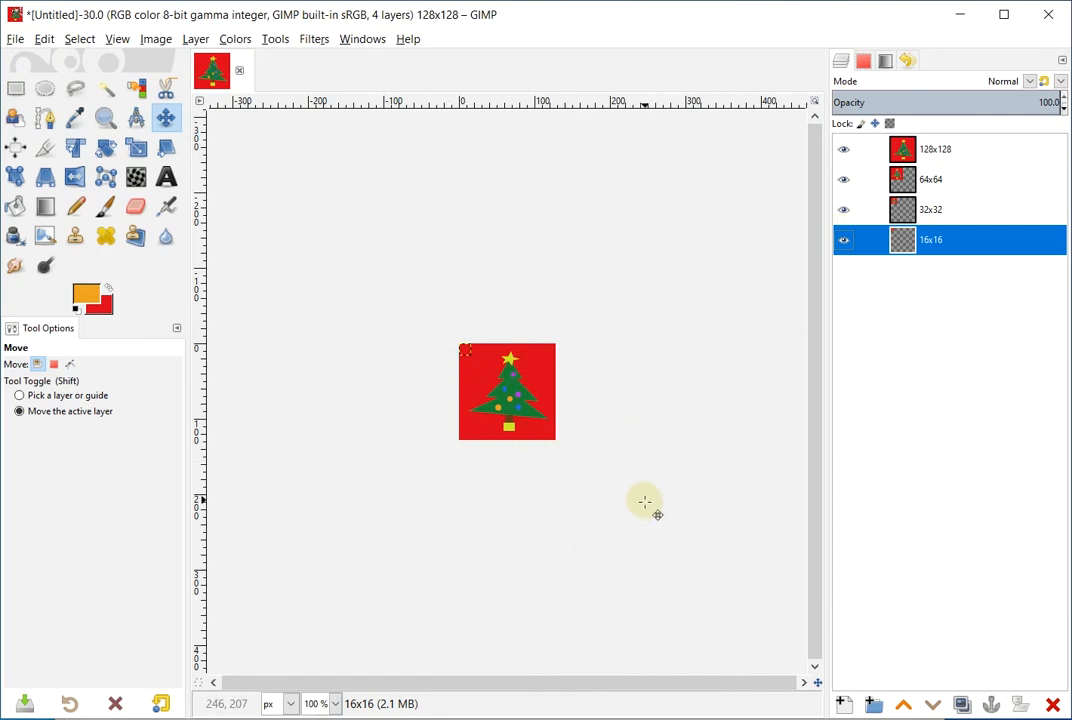
pyautogui.click(850, 152)
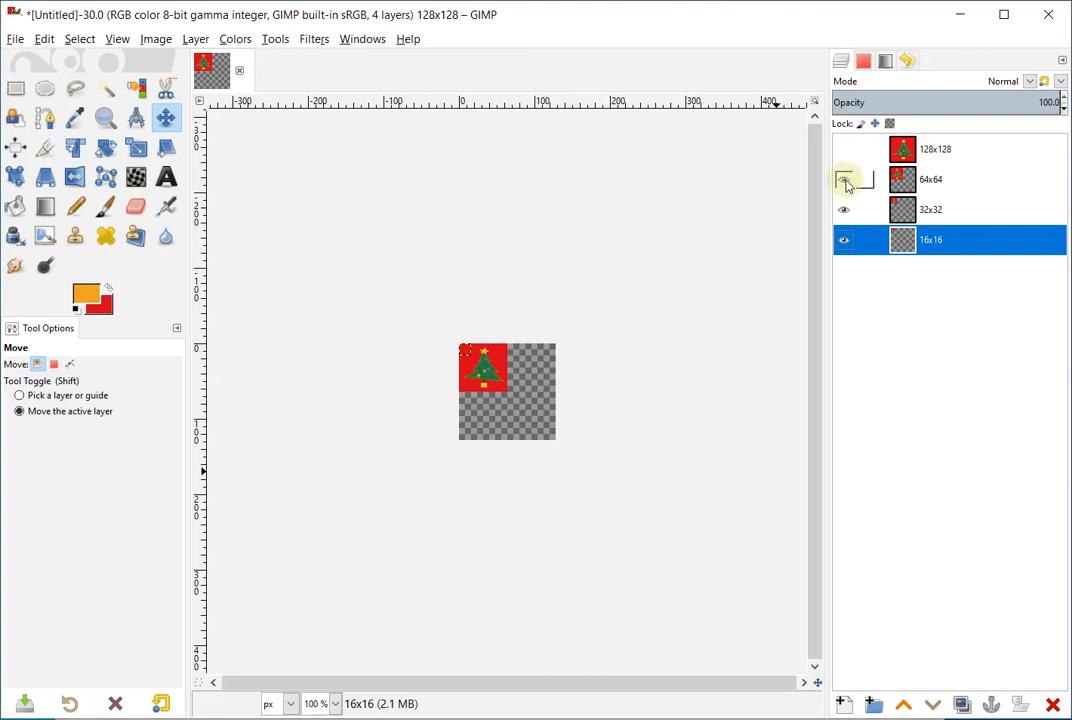
pyautogui.click(844, 181)
pyautogui.click(849, 210)
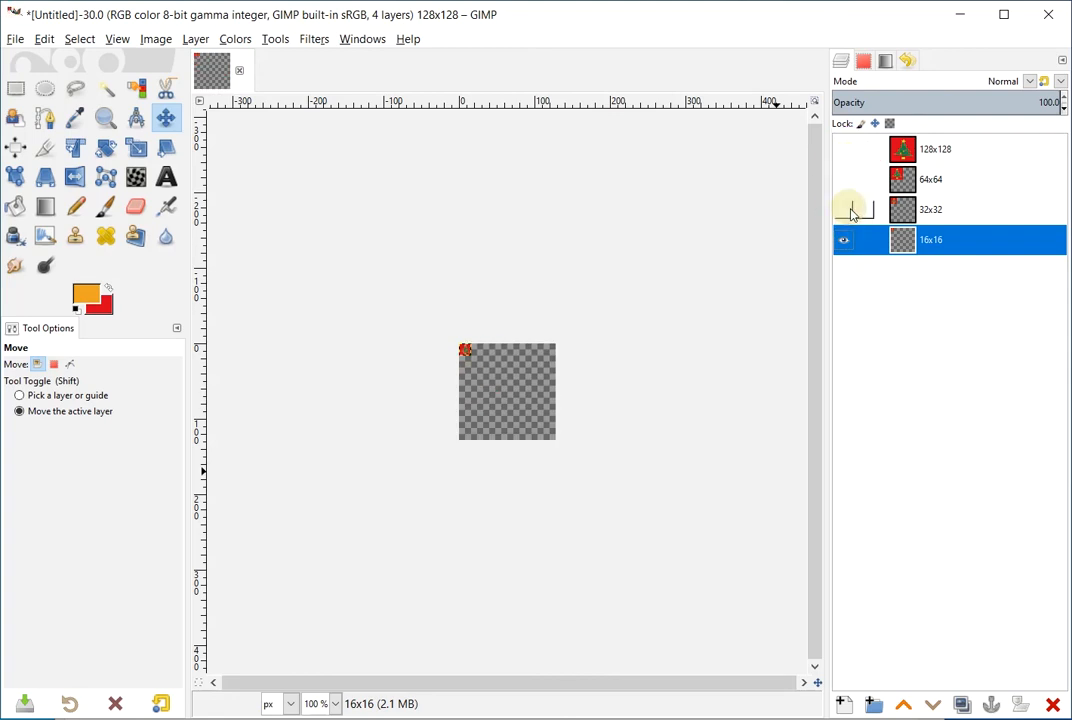
pyautogui.click(849, 210)
pyautogui.click(844, 180)
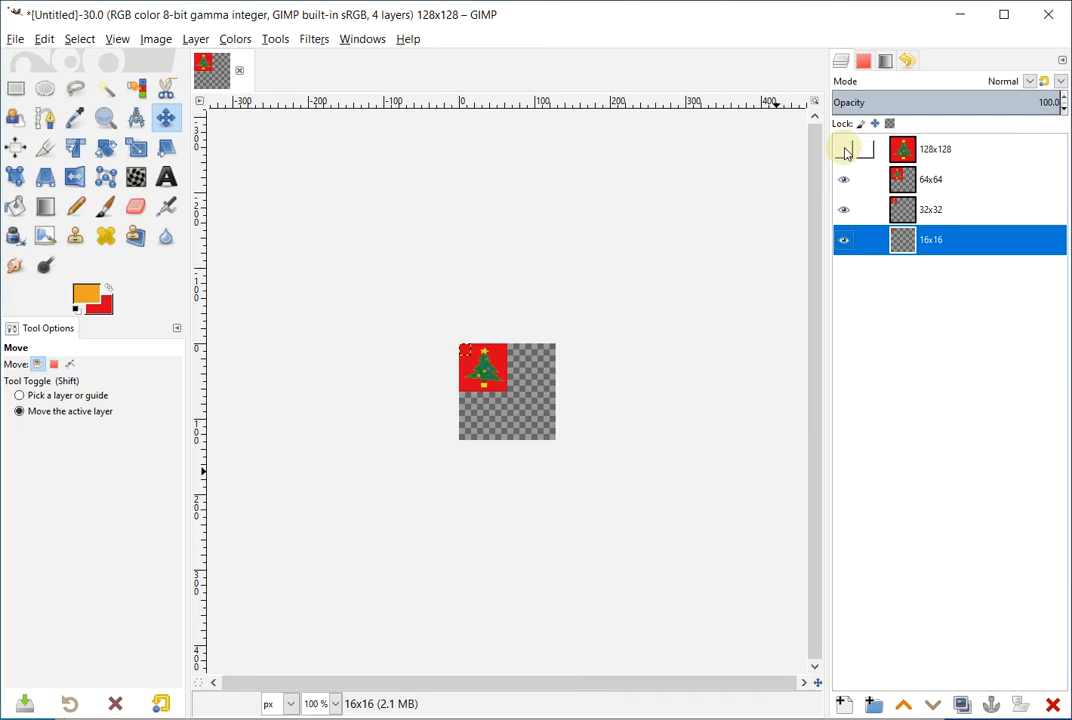
pyautogui.click(845, 152)
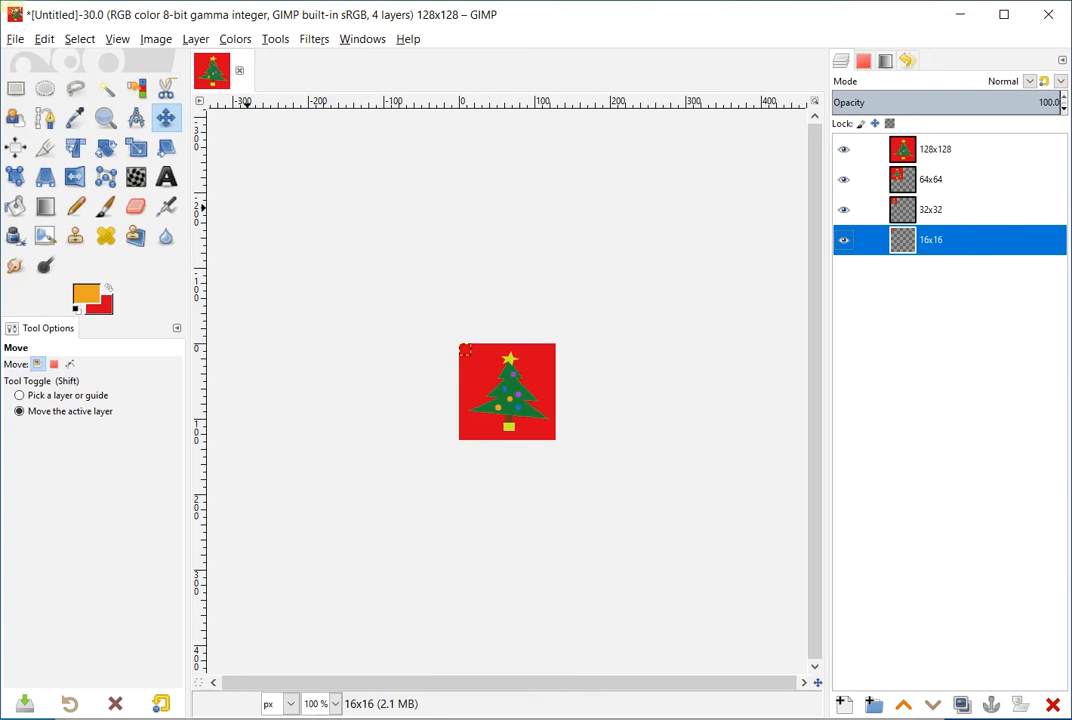
# Save as christmas_tree_icon.xcf inside a newly created images/christmas_tree_icon folder
pyautogui.click(15, 38)
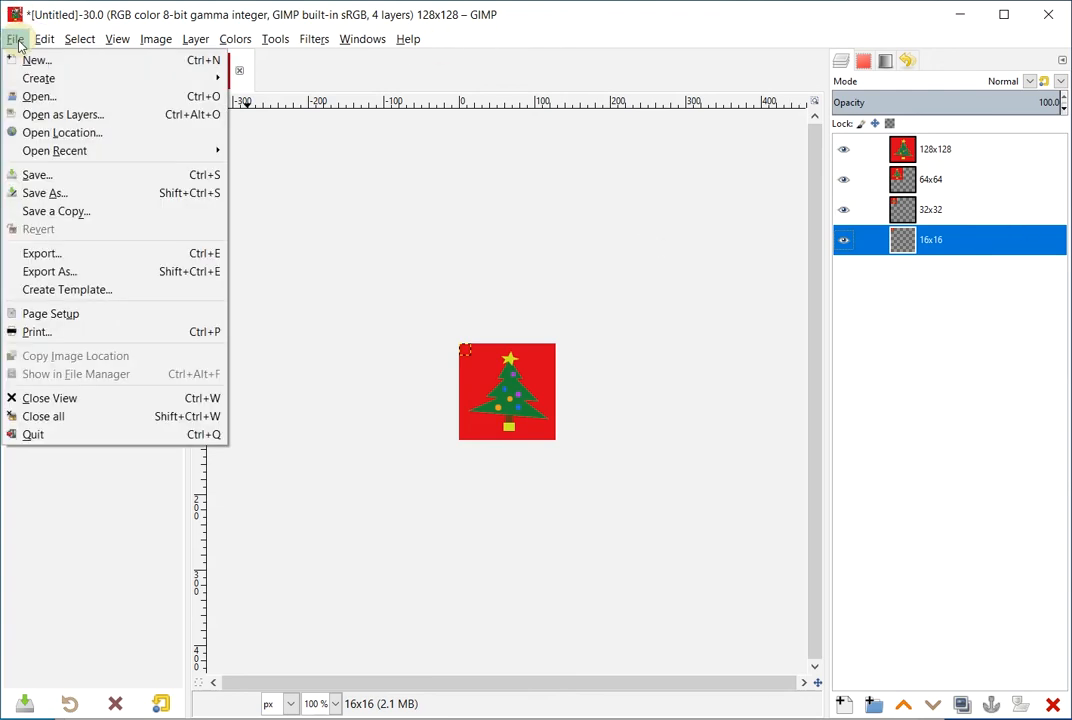
pyautogui.click(50, 194)
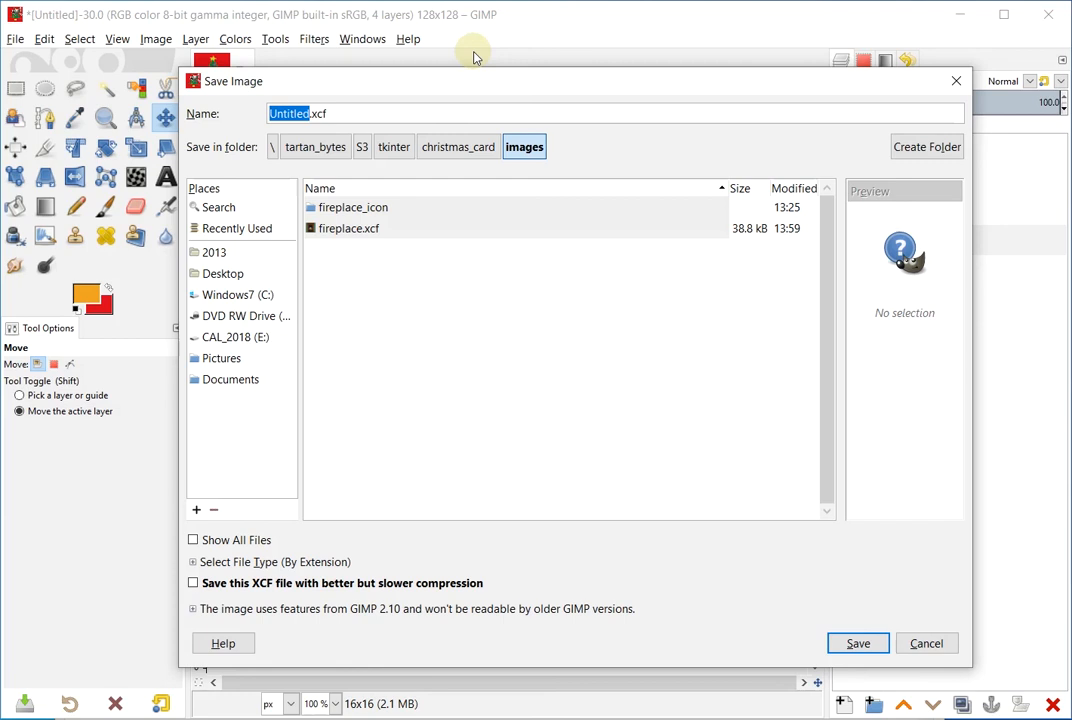
pyautogui.write('christmas_tree_icon')
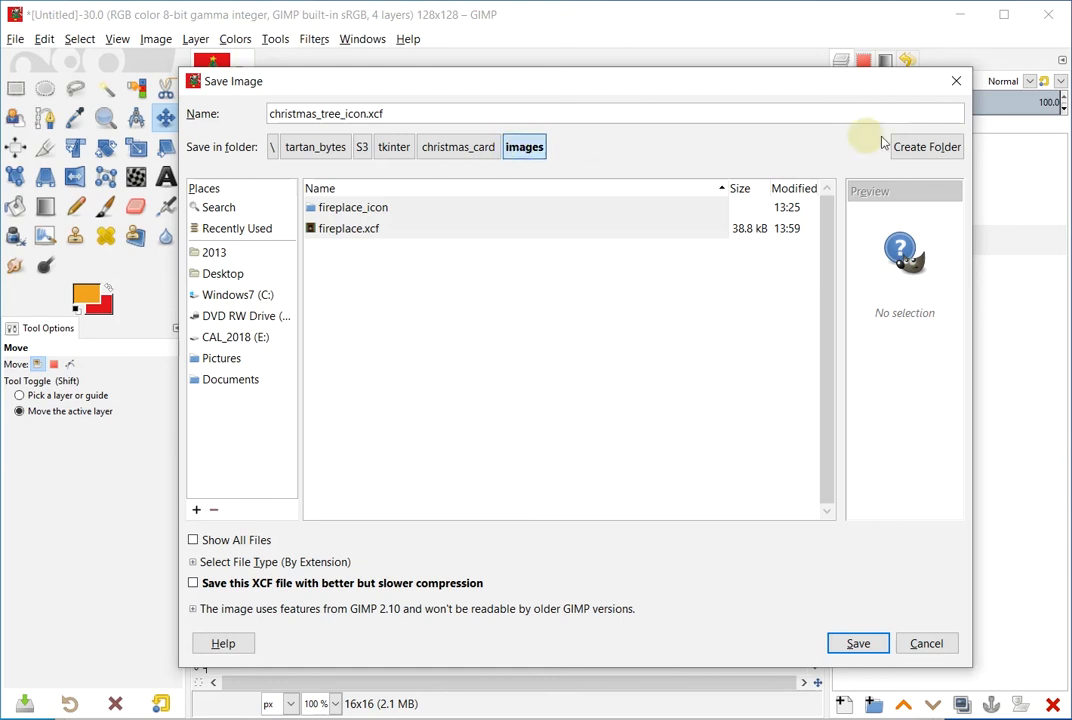
pyautogui.click(928, 149)
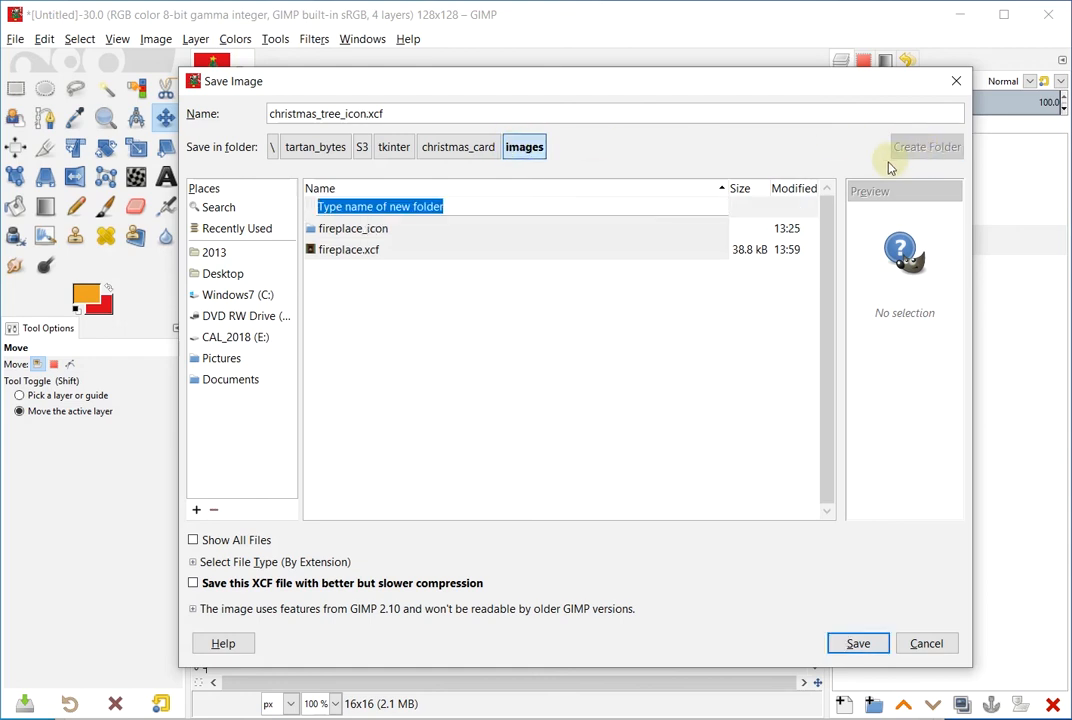
pyautogui.write('christmas_tree_icon')
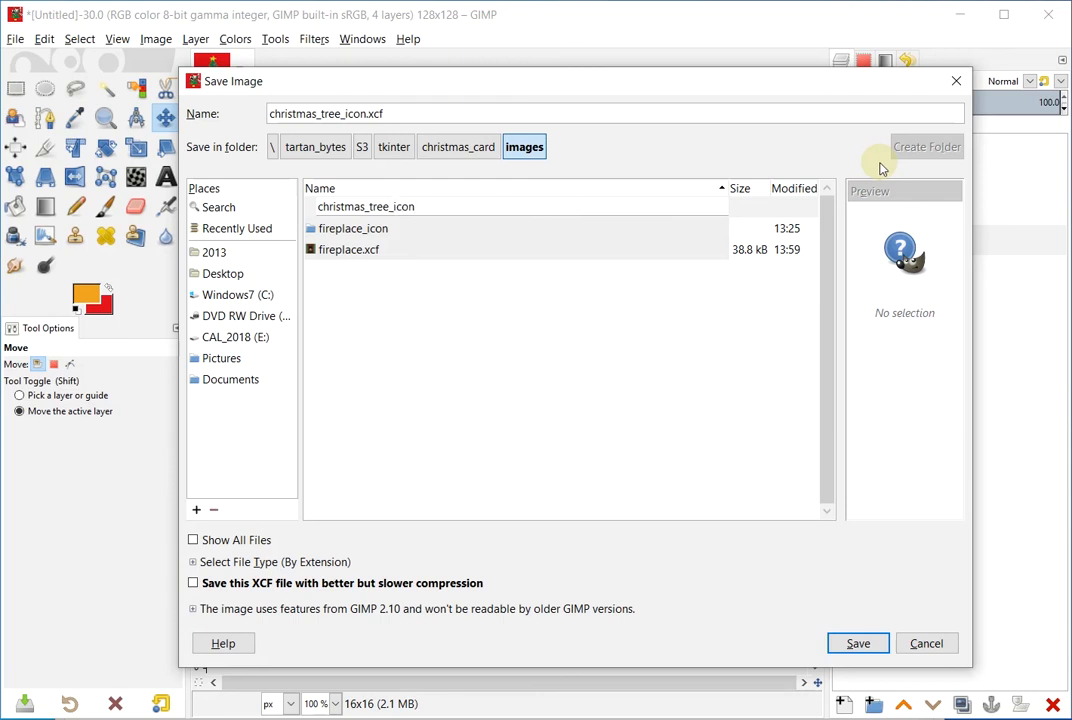
pyautogui.press('Return')
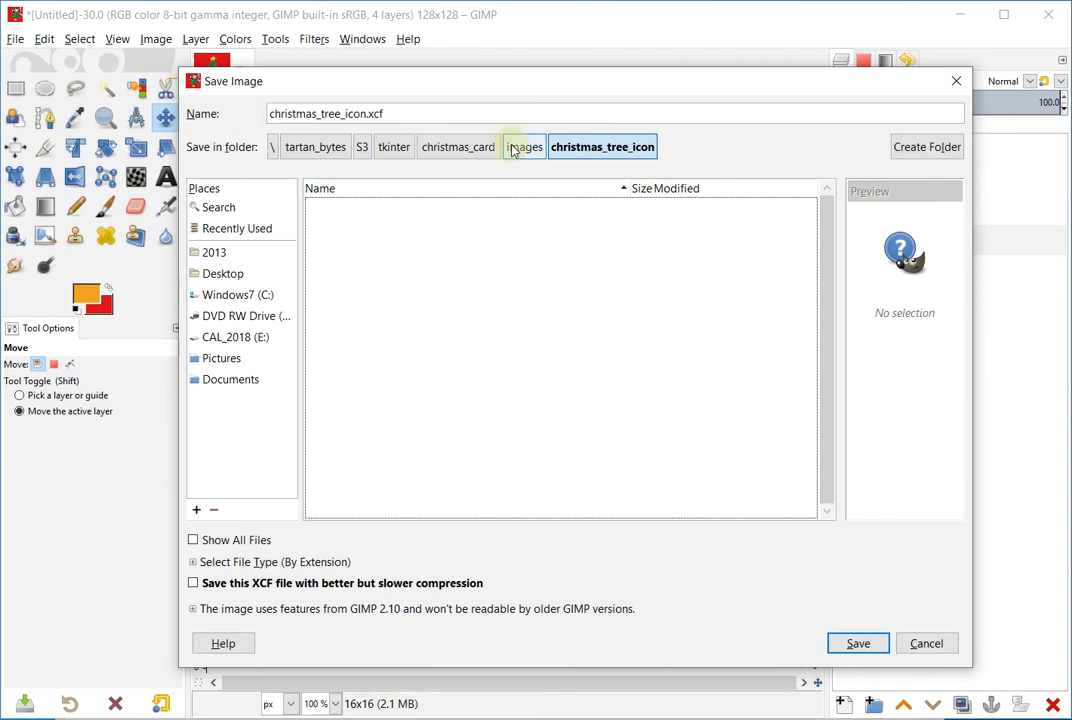
pyautogui.click(866, 642)
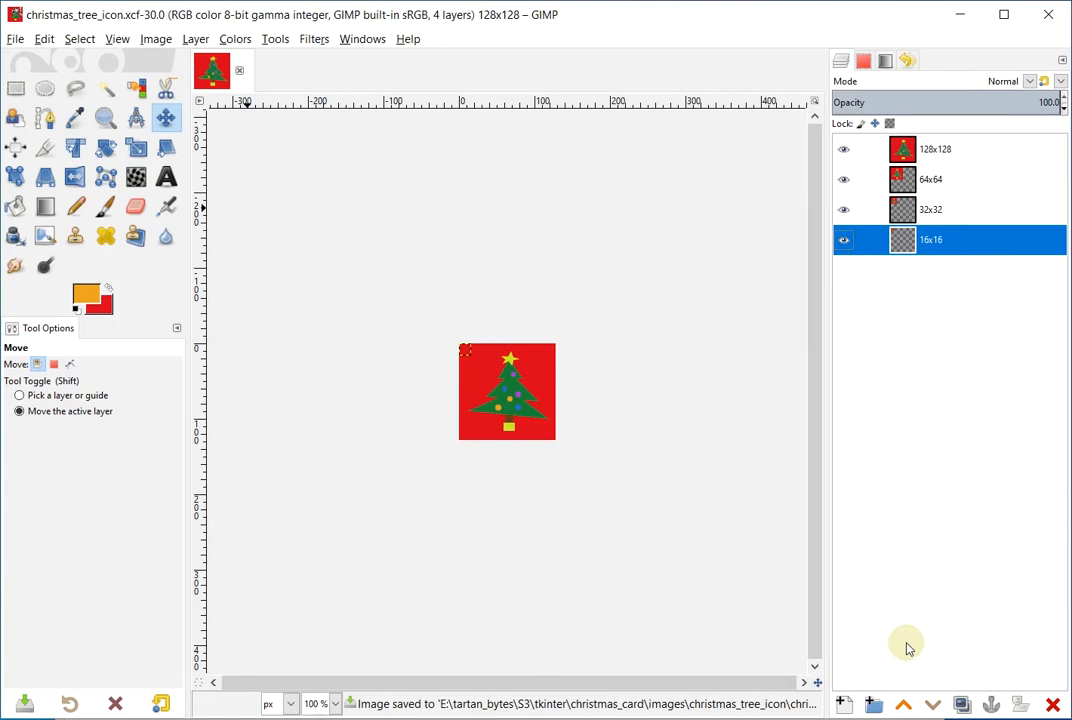
# Start exporting the image and choose the Microsoft Windows icon file type
pyautogui.click(17, 40)
pyautogui.click(42, 255)
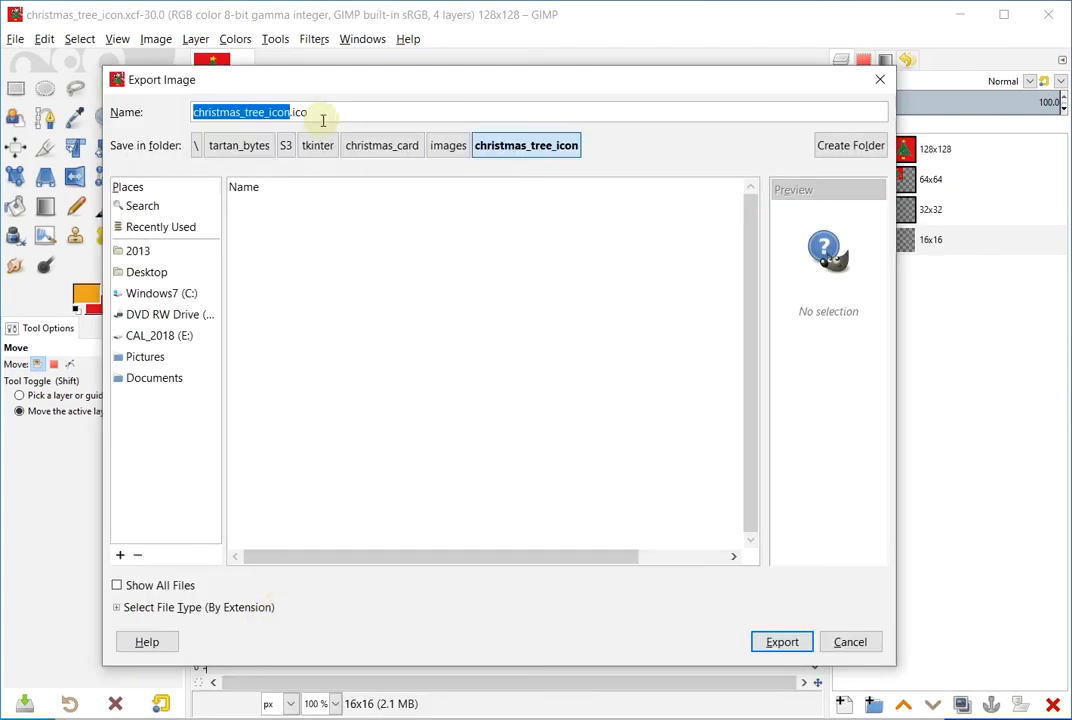
pyautogui.click(117, 608)
pyautogui.scroll(-1, 228, 543)
pyautogui.scroll(-5, 228, 543)
pyautogui.scroll(-4, 228, 543)
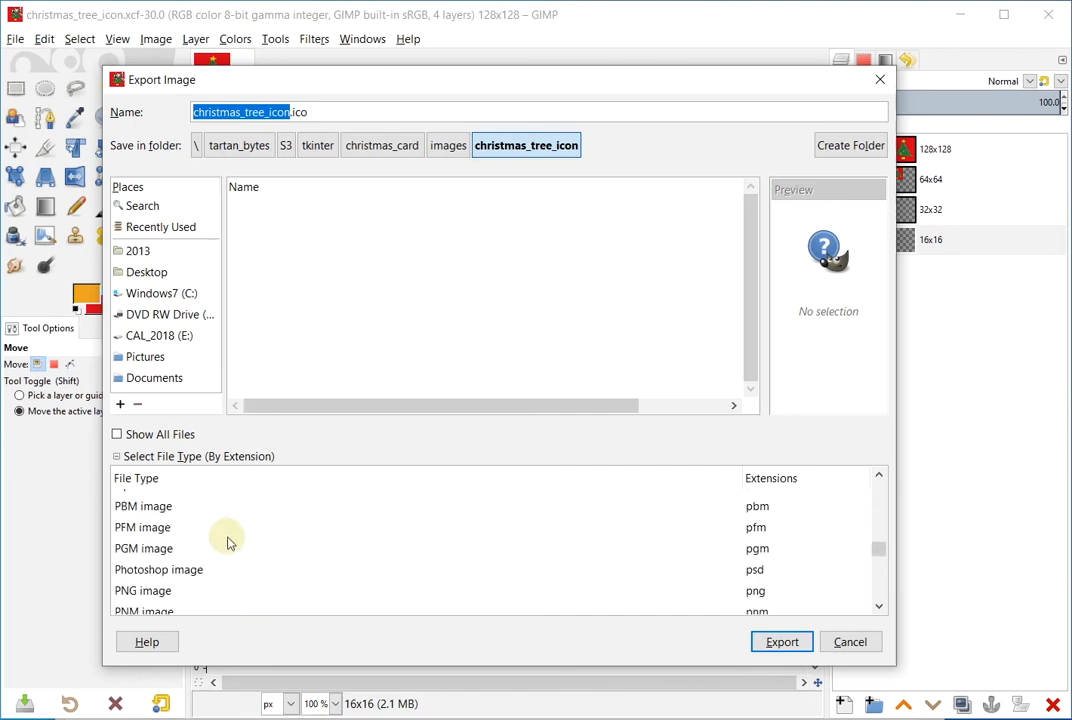
pyautogui.scroll(-1, 228, 543)
pyautogui.scroll(-7, 228, 543)
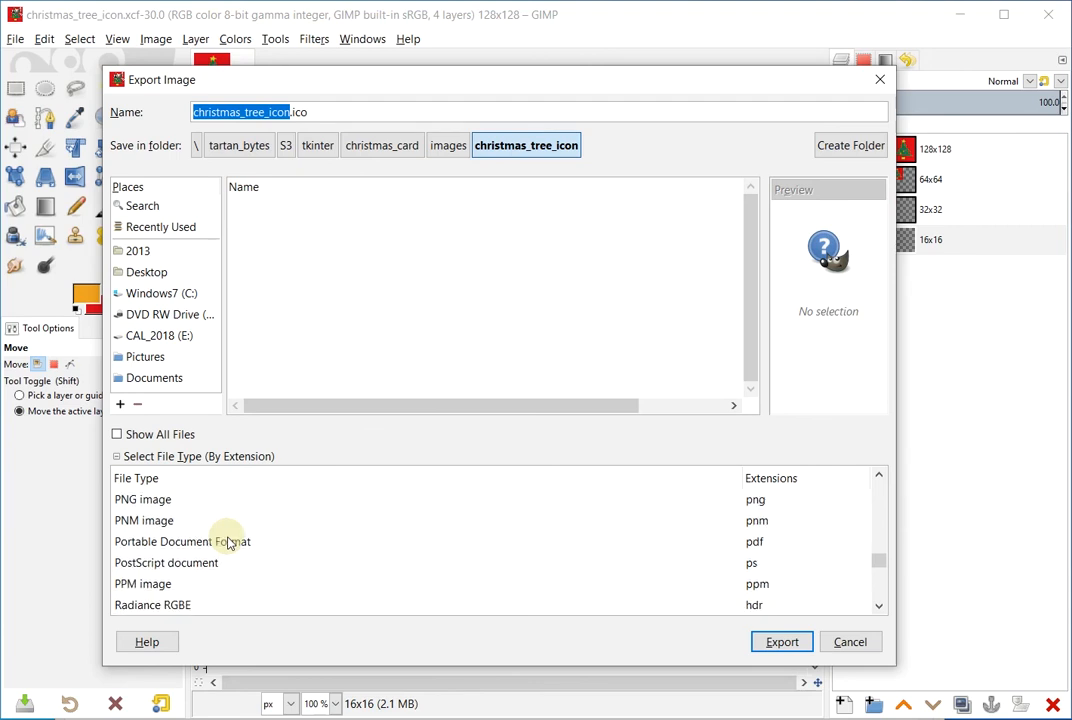
pyautogui.scroll(-3, 228, 543)
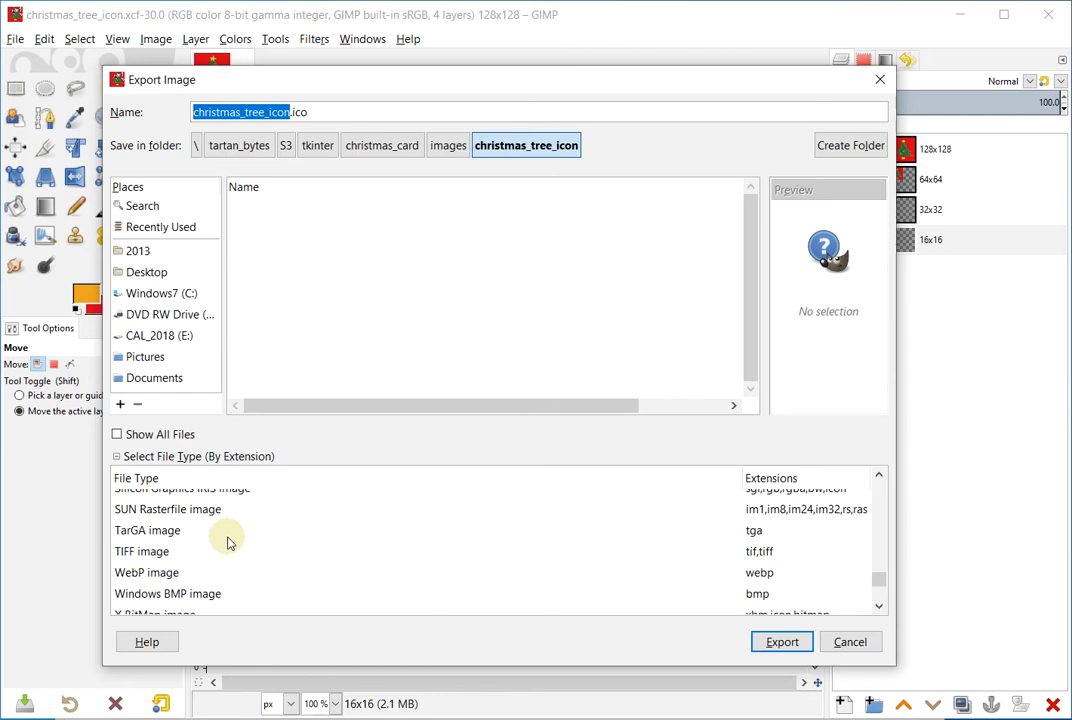
pyautogui.scroll(17, 228, 543)
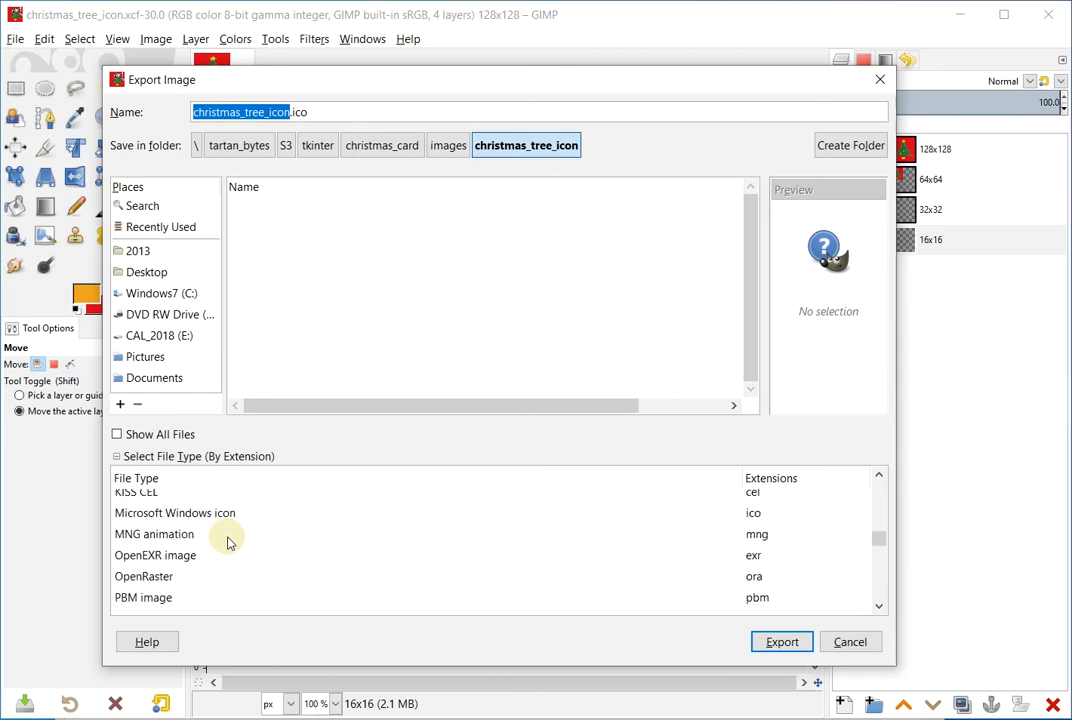
pyautogui.scroll(1, 228, 543)
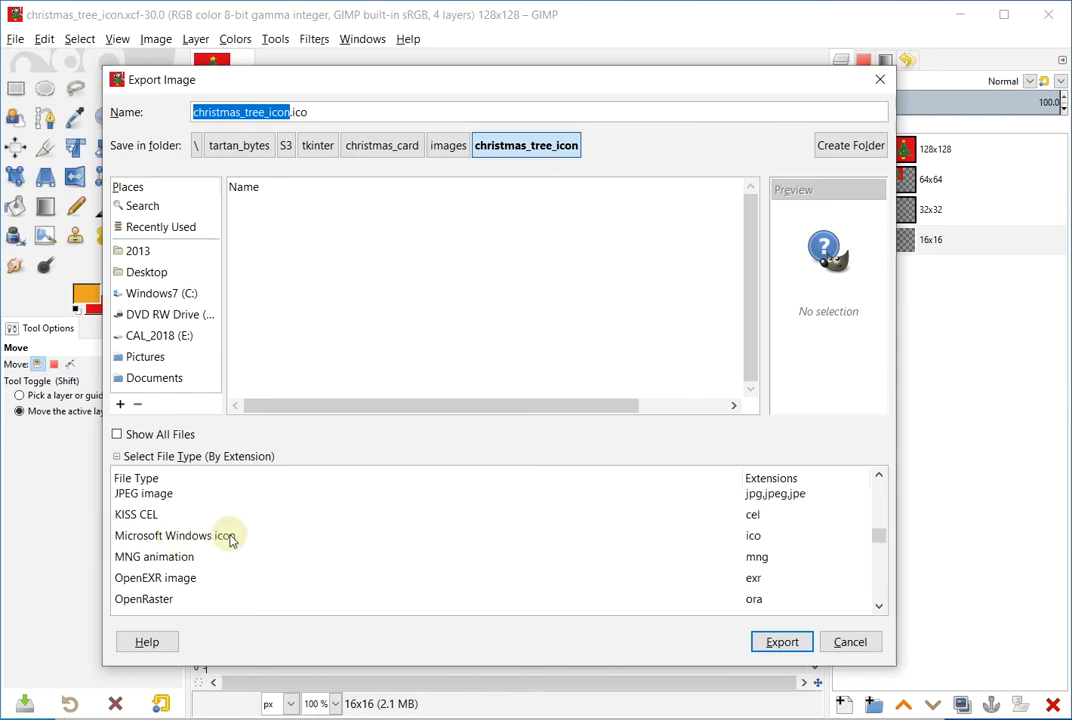
pyautogui.click(224, 538)
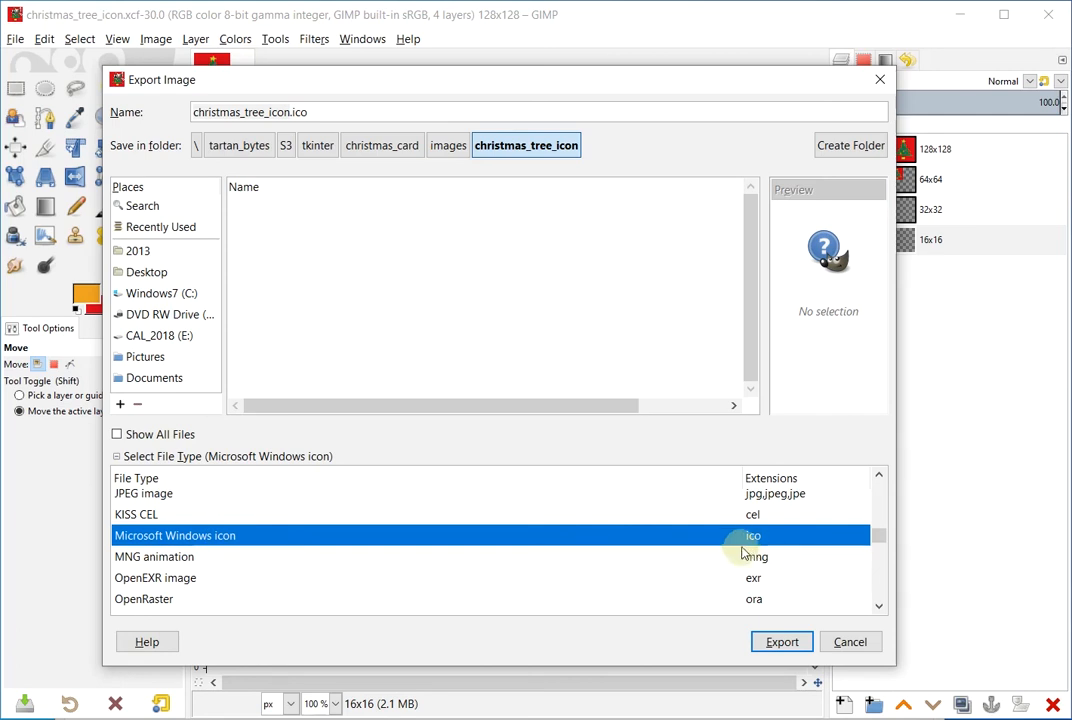
# Export christmas_tree_icon.ico, accepting the default icon settings
pyautogui.click(794, 652)
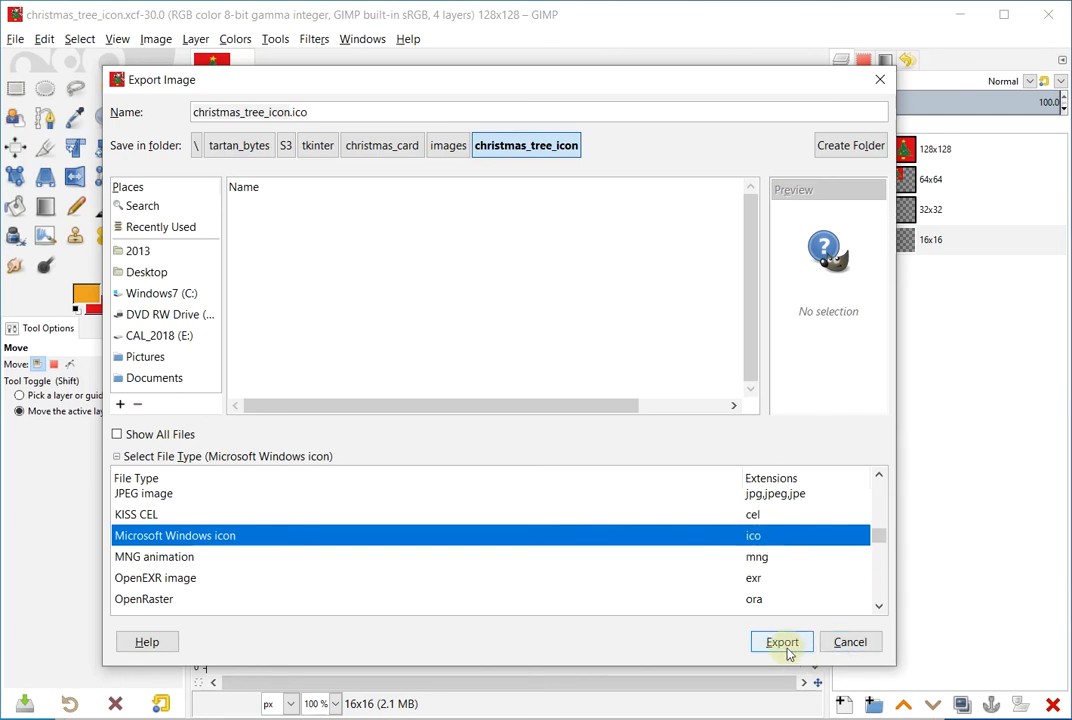
pyautogui.click(786, 645)
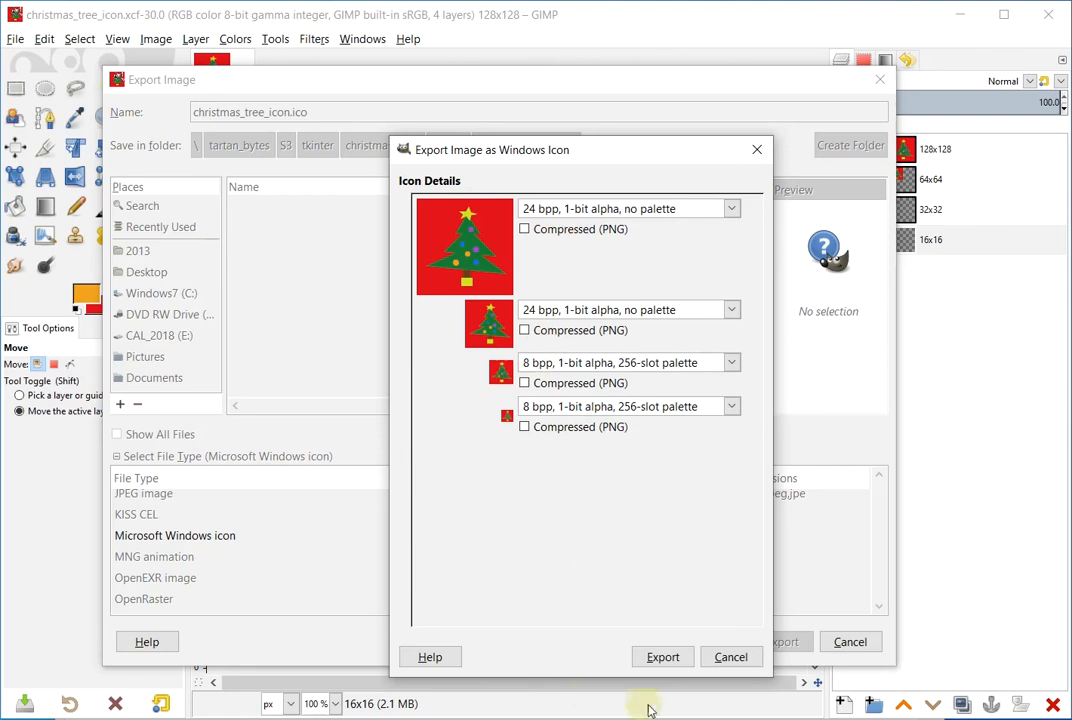
pyautogui.click(662, 658)
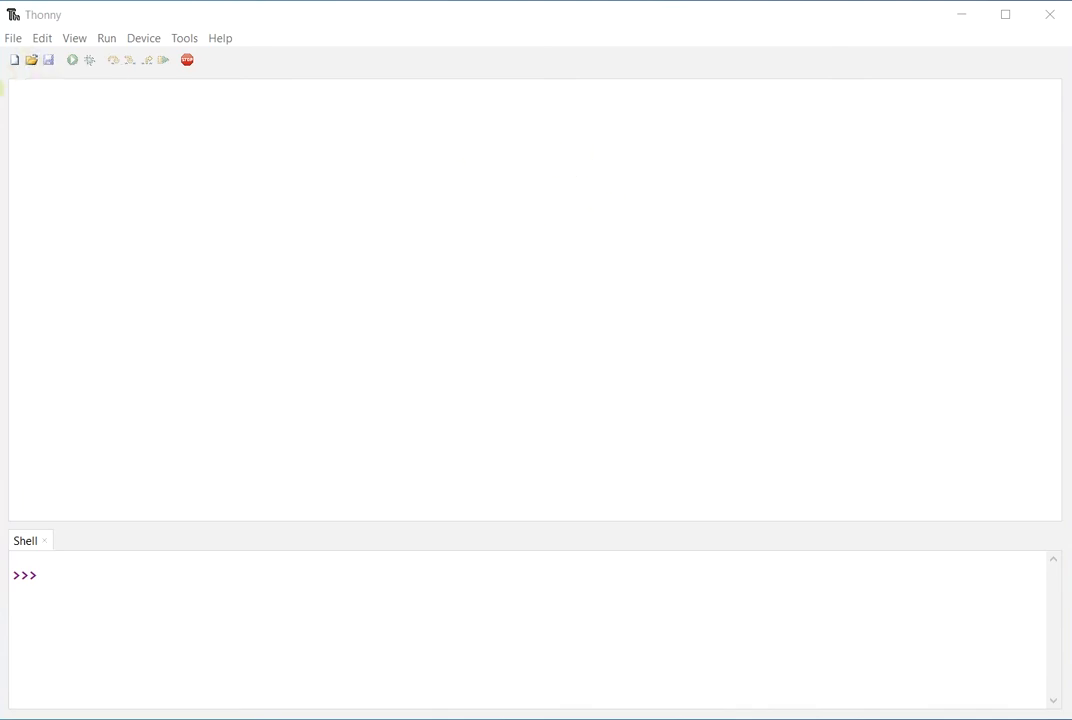
# Browse images/christmas_tree_icon with all file types listed to confirm the icon files exist
pyautogui.click(32, 61)
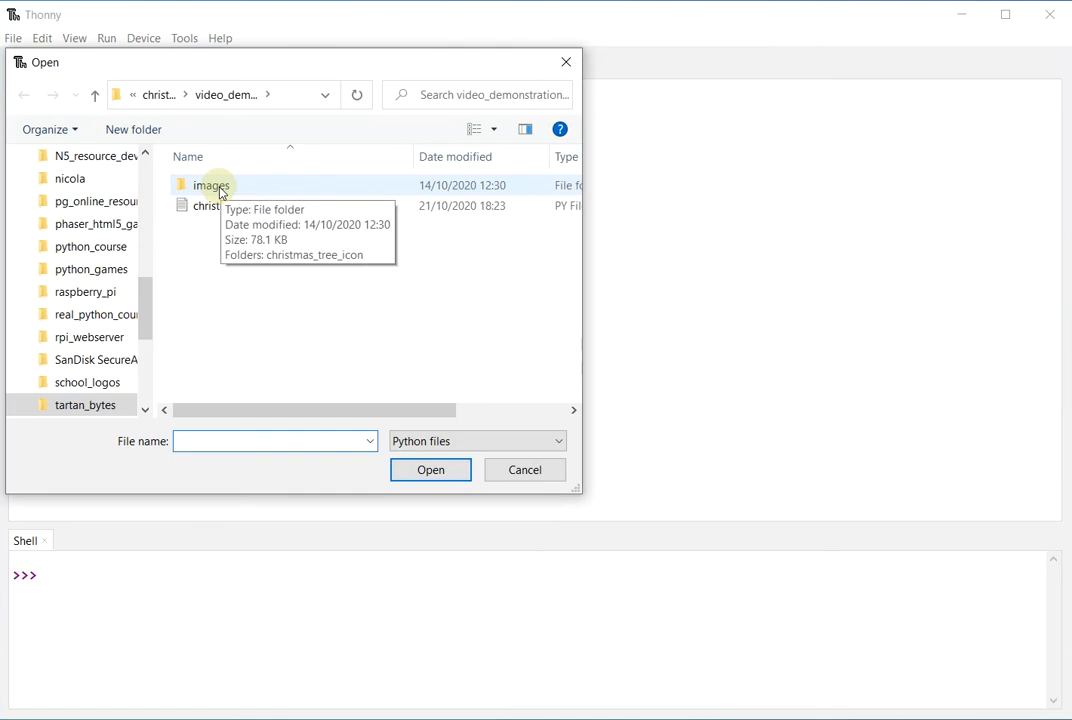
pyautogui.doubleClick(207, 189)
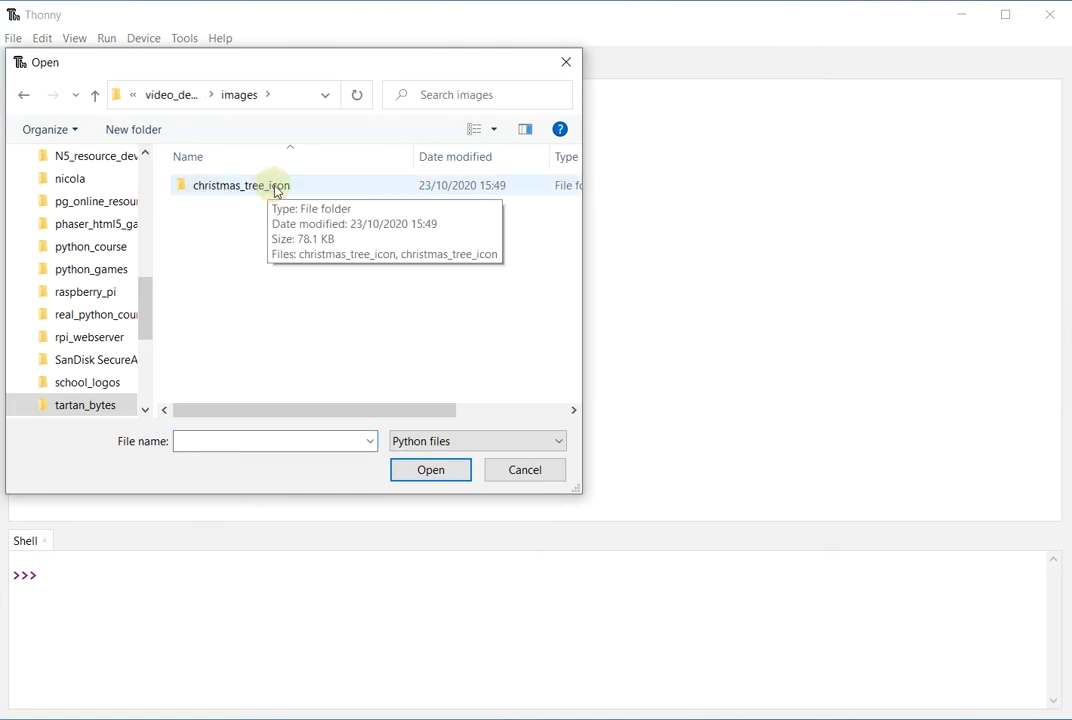
pyautogui.doubleClick(223, 189)
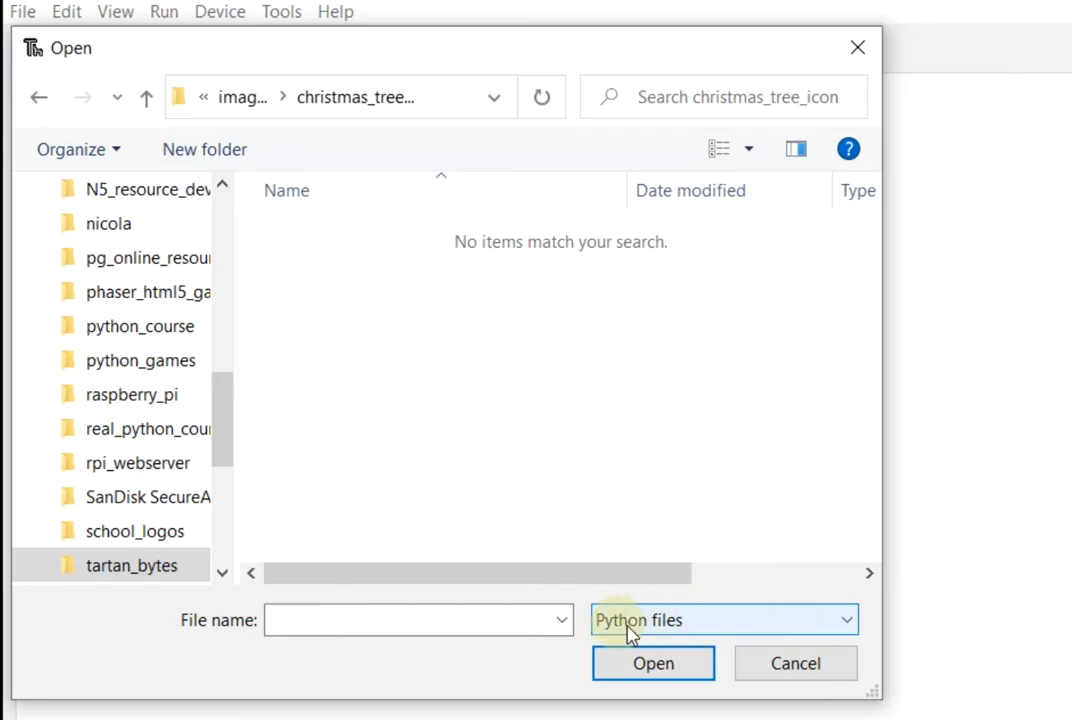
pyautogui.click(561, 442)
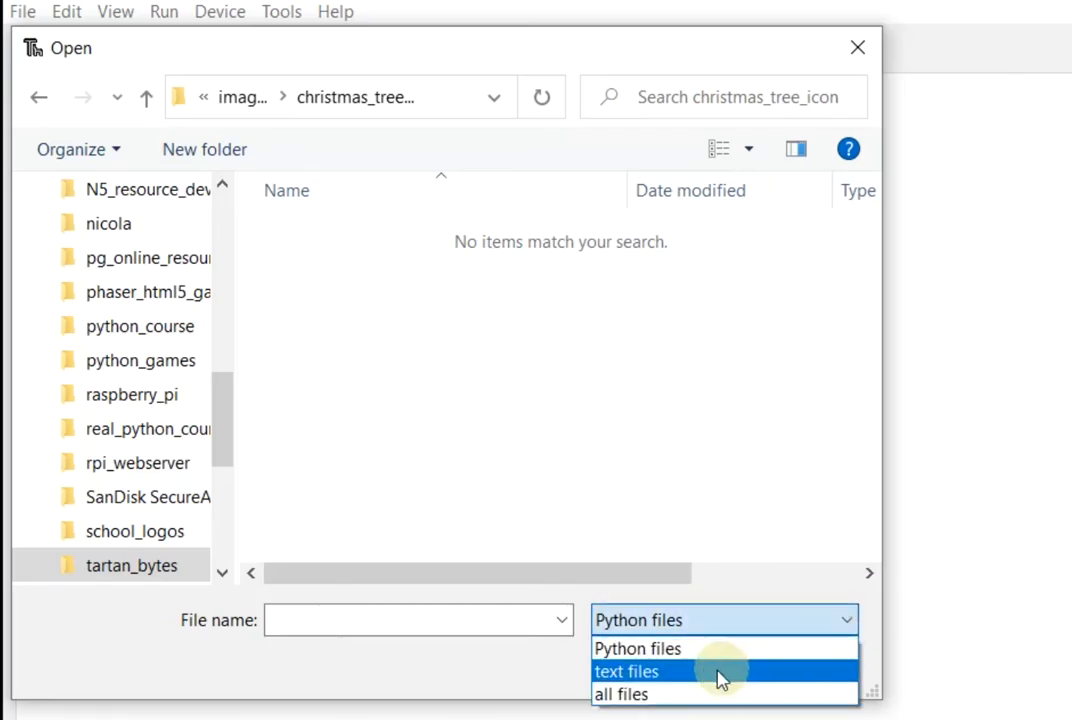
pyautogui.click(639, 697)
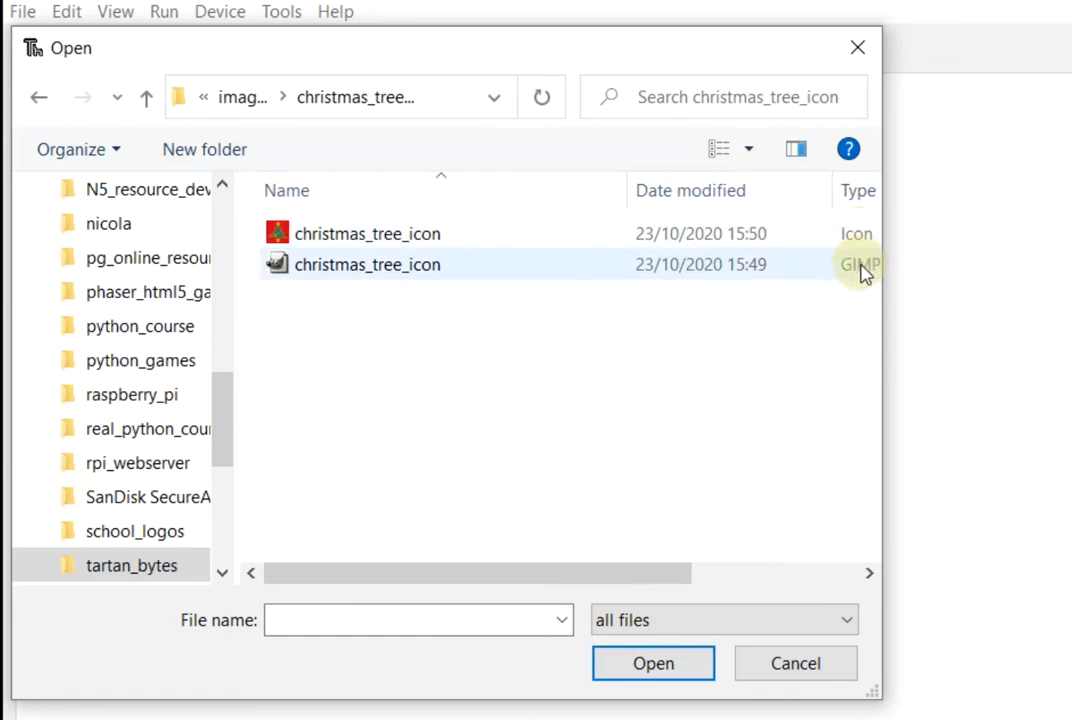
pyautogui.click(818, 668)
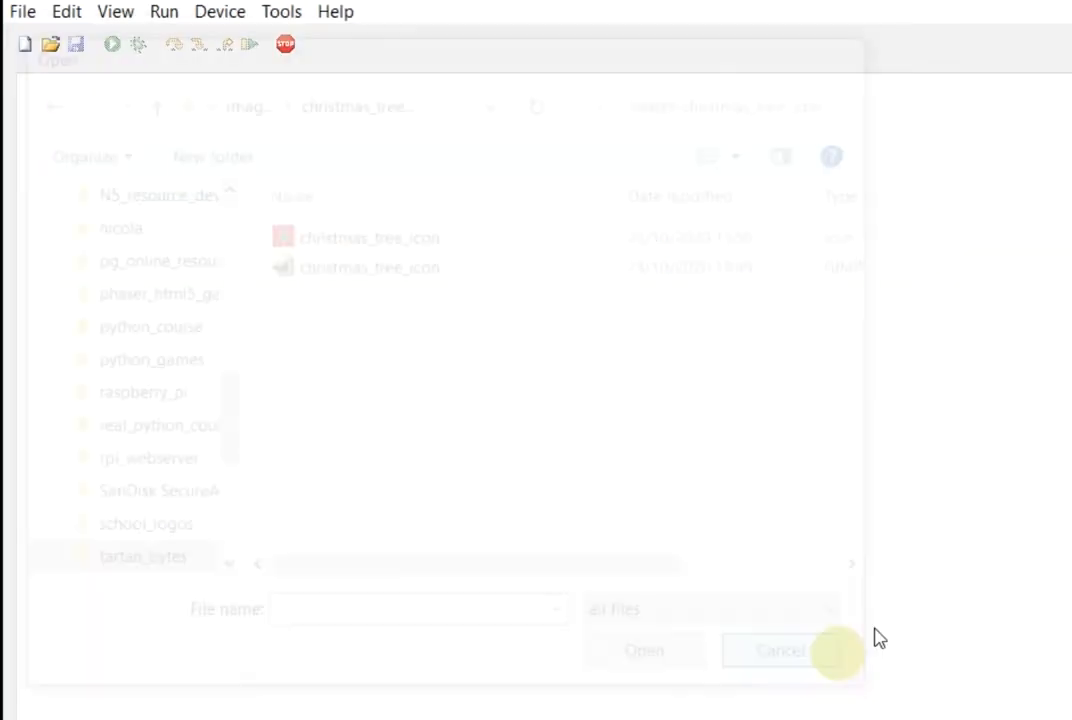
# Open the christmas_card_v1.py script in the editor
pyautogui.click(50, 44)
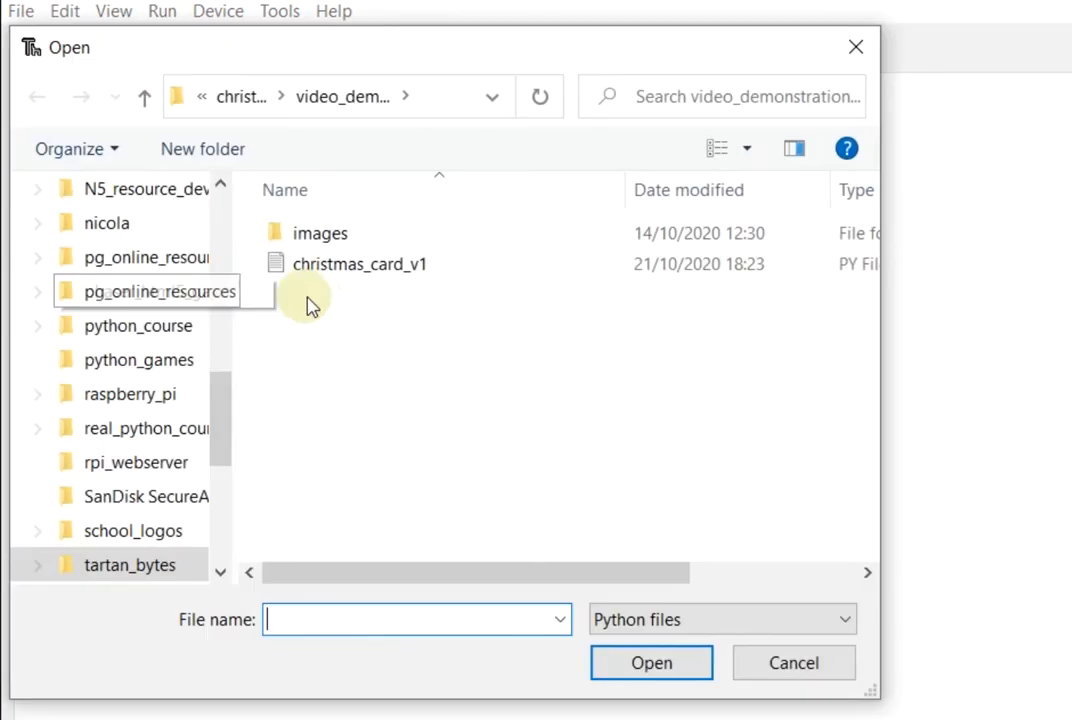
pyautogui.click(359, 268)
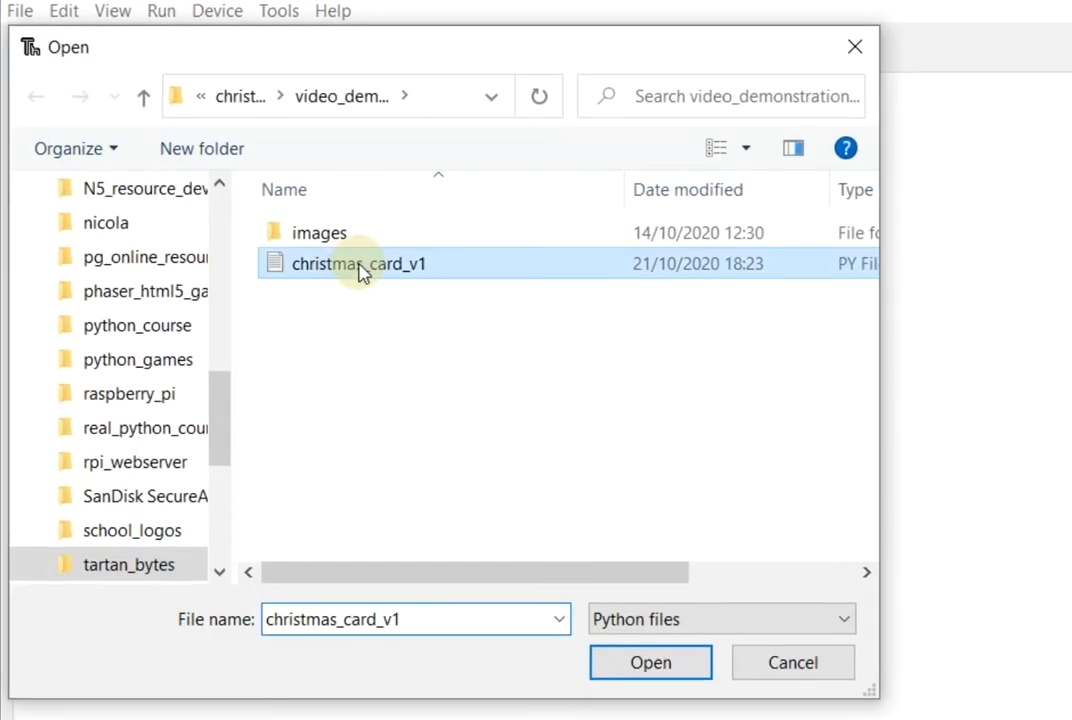
pyautogui.click(649, 662)
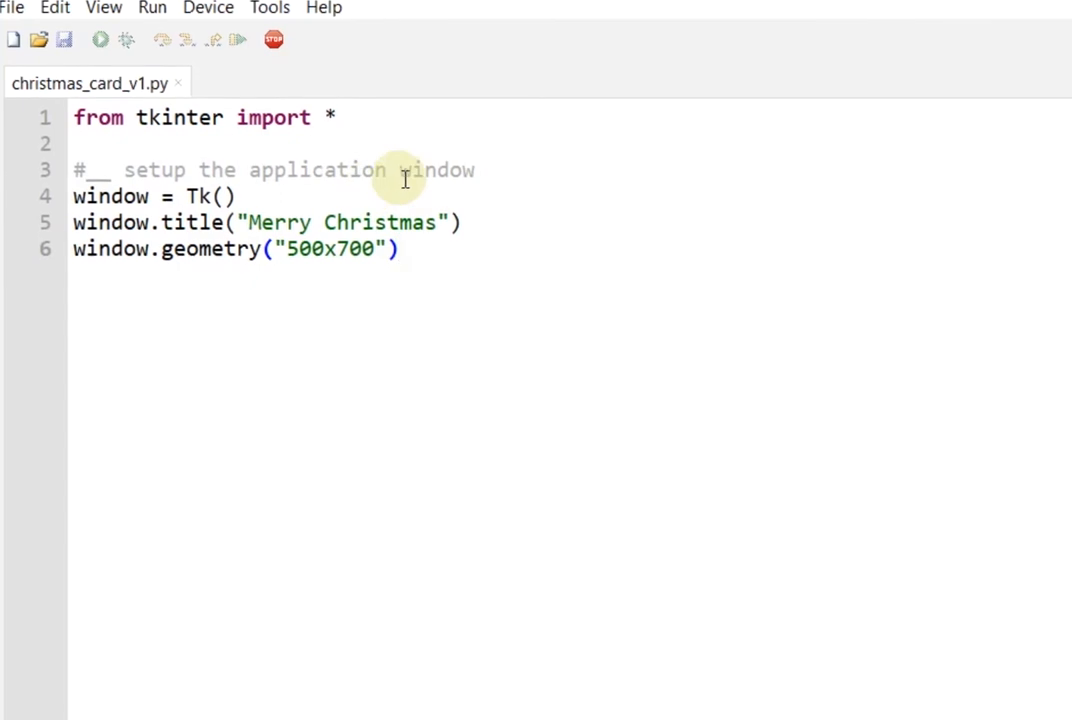
# Save the script as christmas_card_v2.py by changing the trailing 1 to 2
pyautogui.click(12, 8)
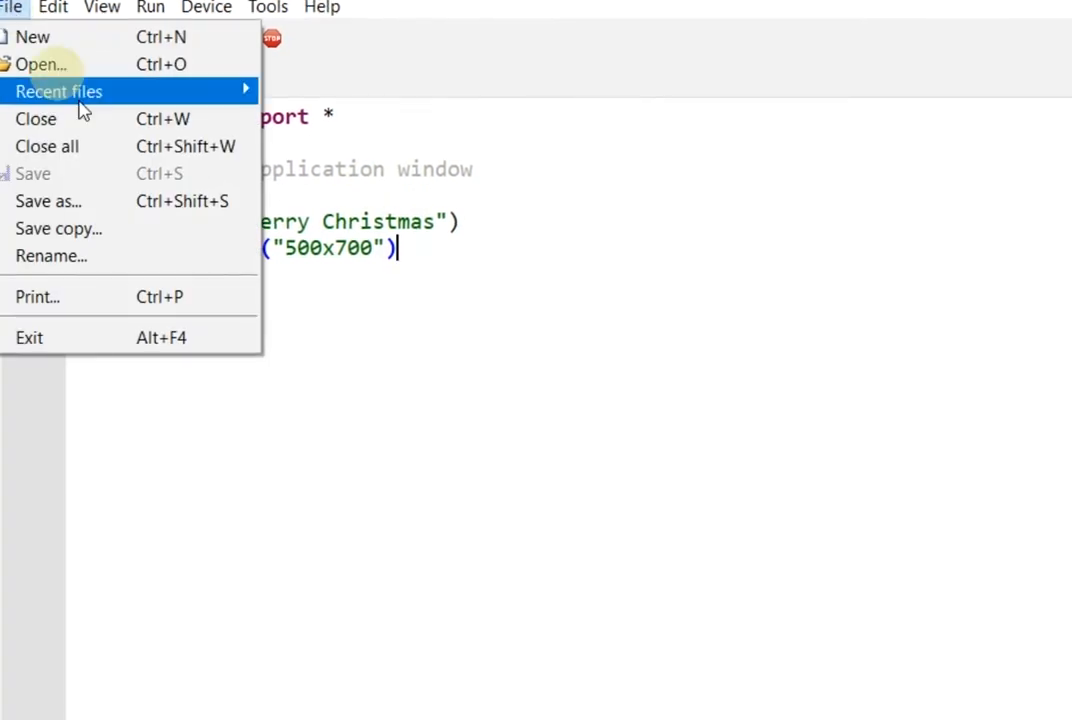
pyautogui.click(79, 201)
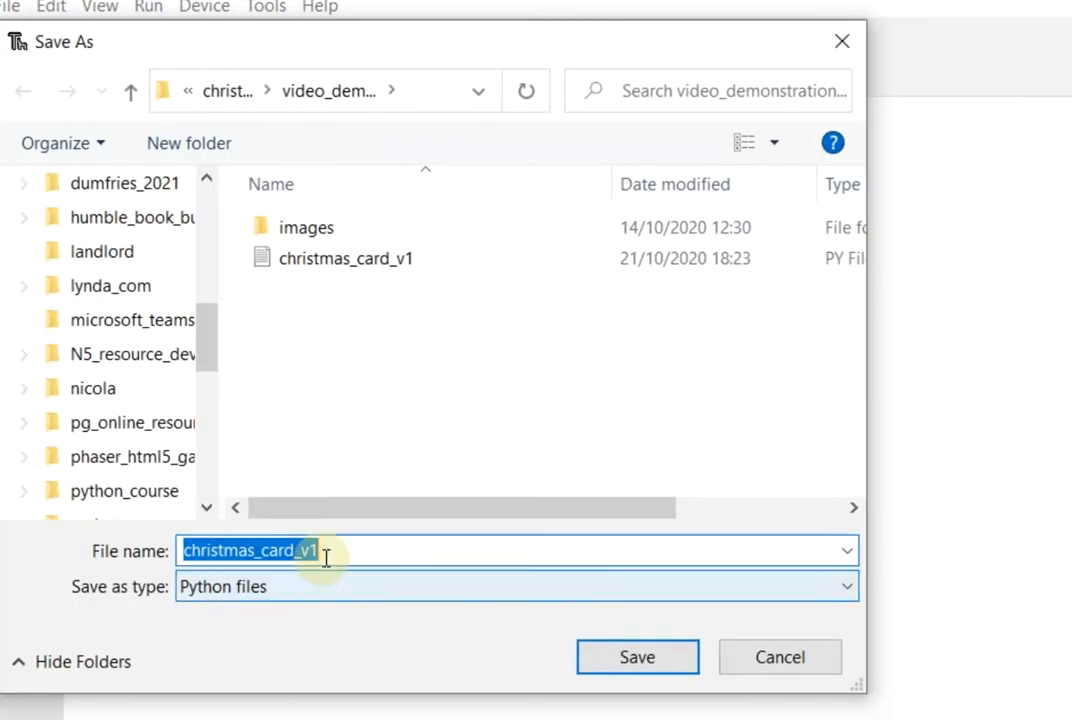
pyautogui.click(325, 557)
pyautogui.press('BackSpace')
pyautogui.write('2')
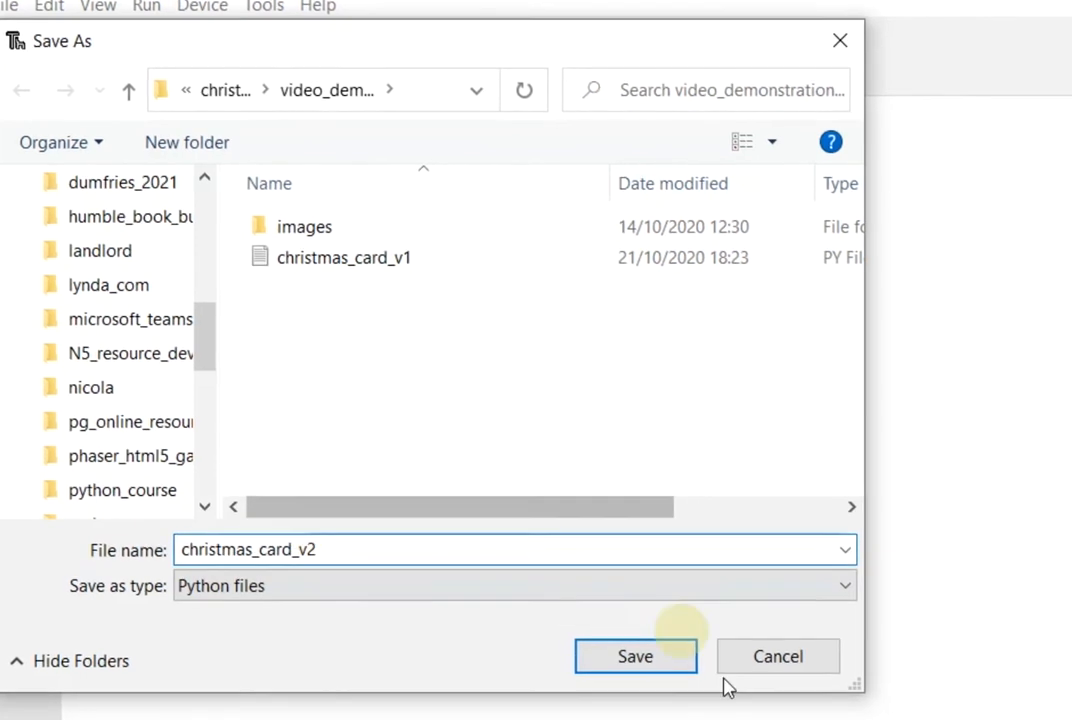
pyautogui.click(633, 656)
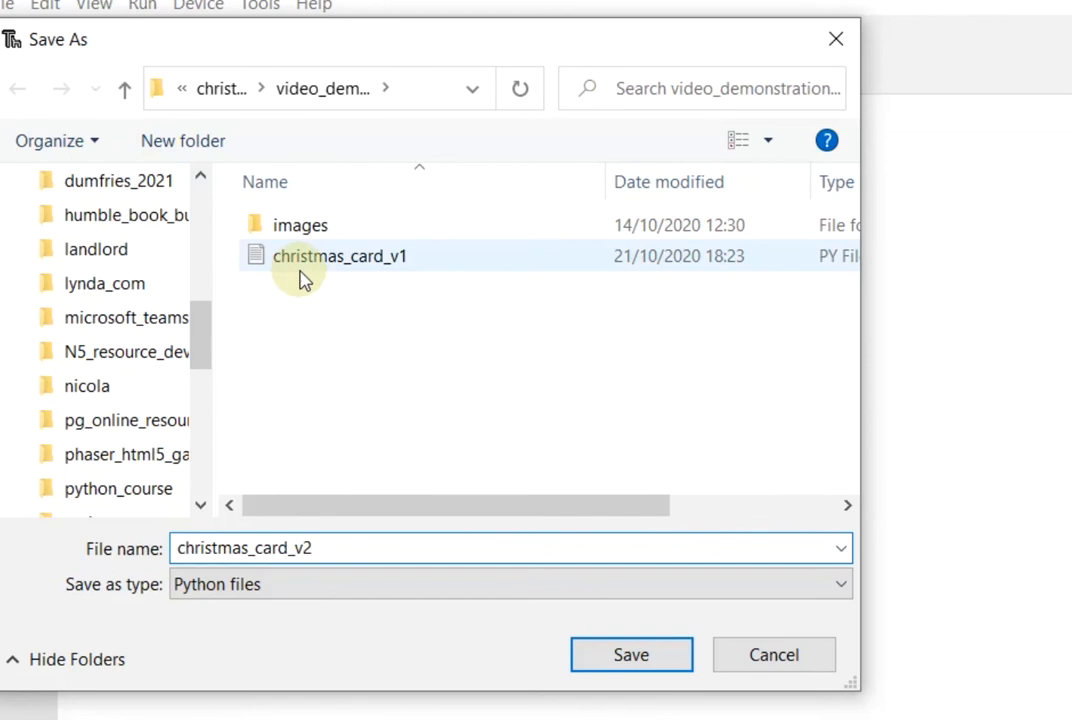
pyautogui.click(631, 656)
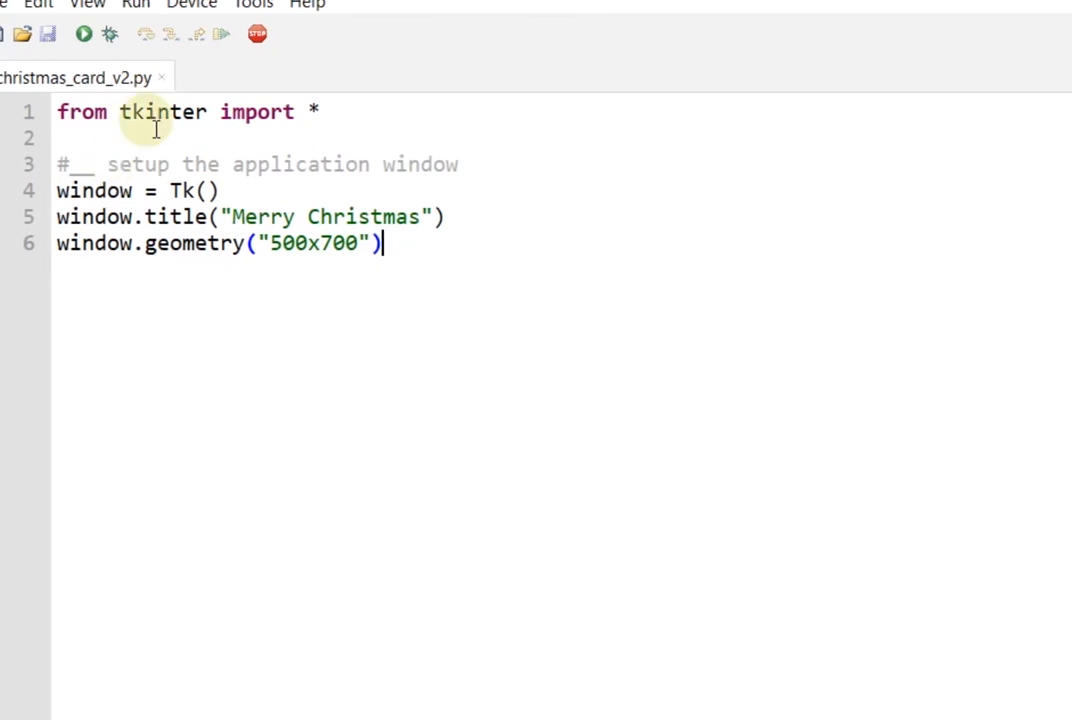
# Insert an empty triple-quoted docstring above the import on line 1
pyautogui.click(52, 113)
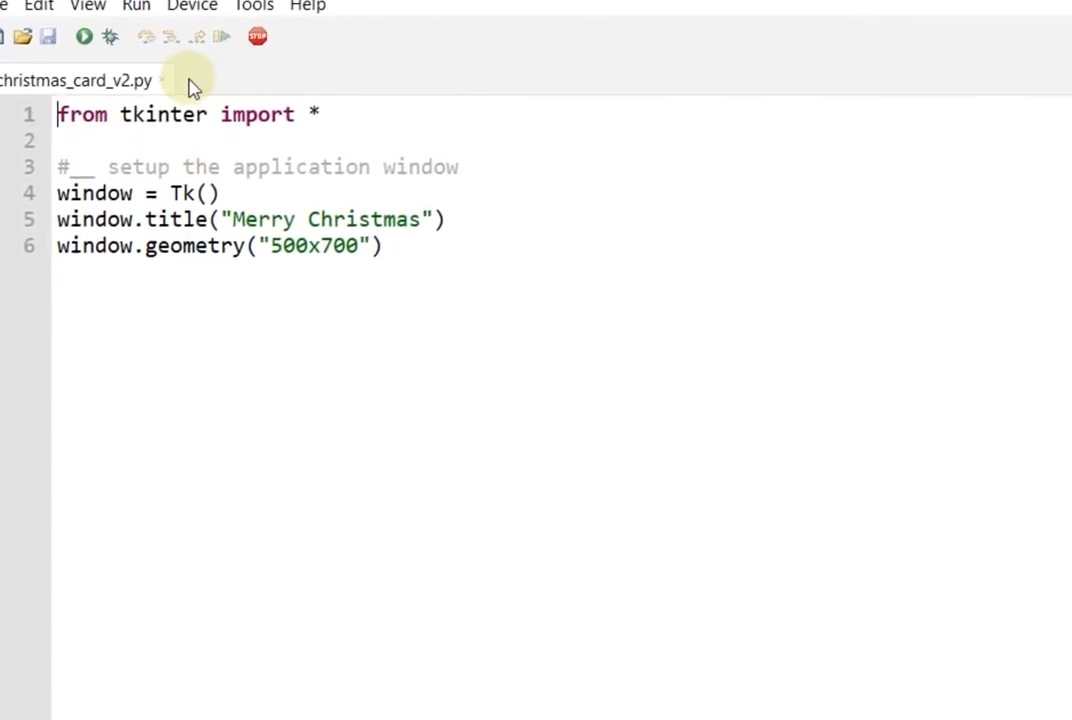
pyautogui.press('Return')
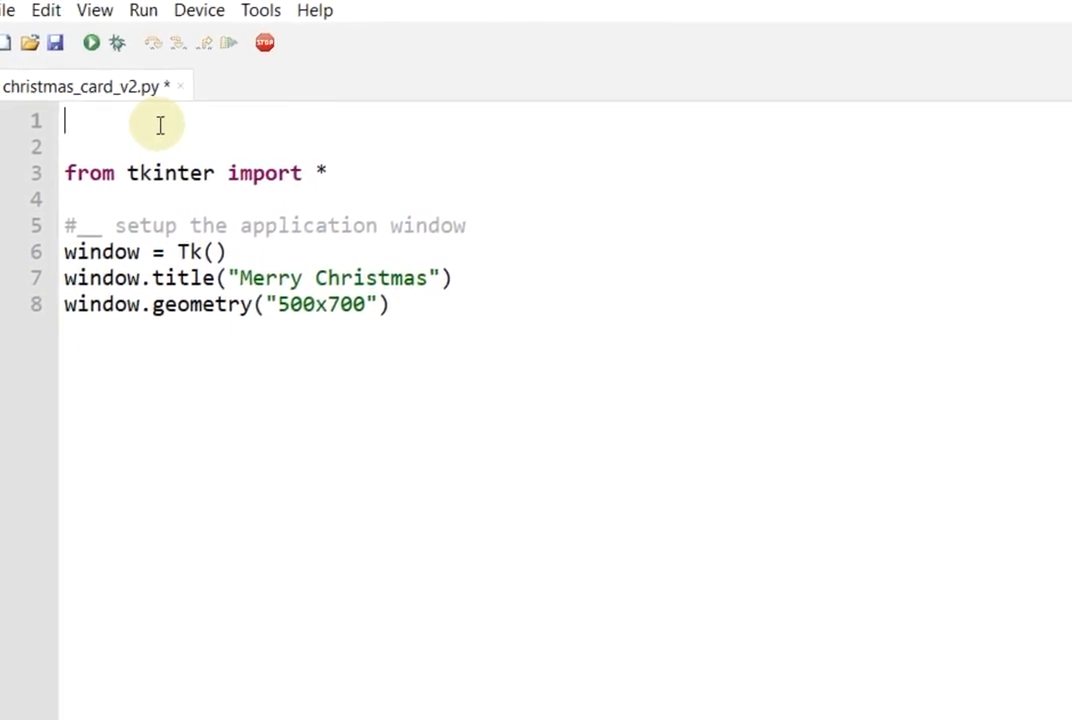
pyautogui.write('"""')
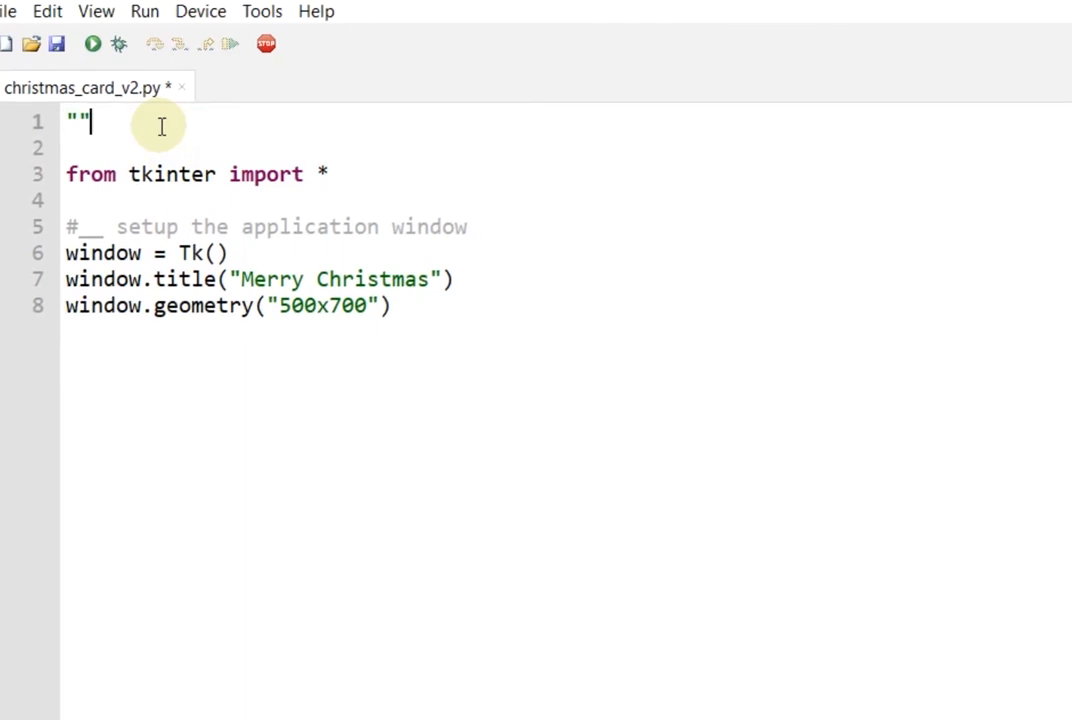
pyautogui.press('Return')
pyautogui.press('Return')
pyautogui.press('Return')
pyautogui.write('"""')
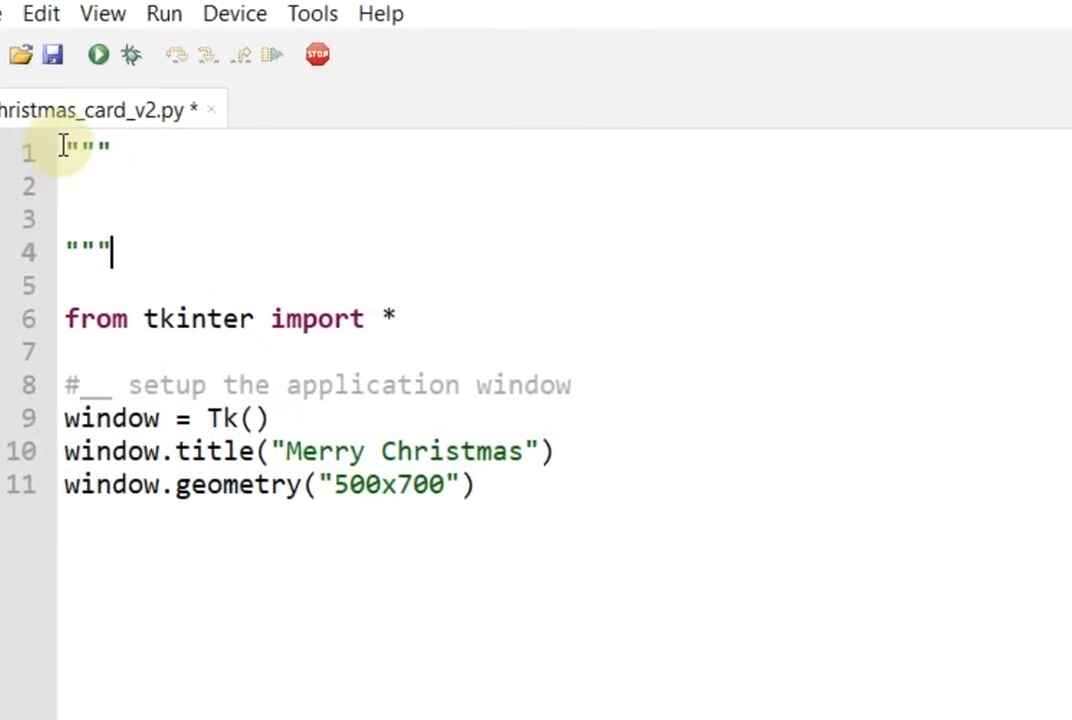
# Write 'Version 2 notes' and 'This version will program the window icon file' in the docstring
pyautogui.click(68, 186)
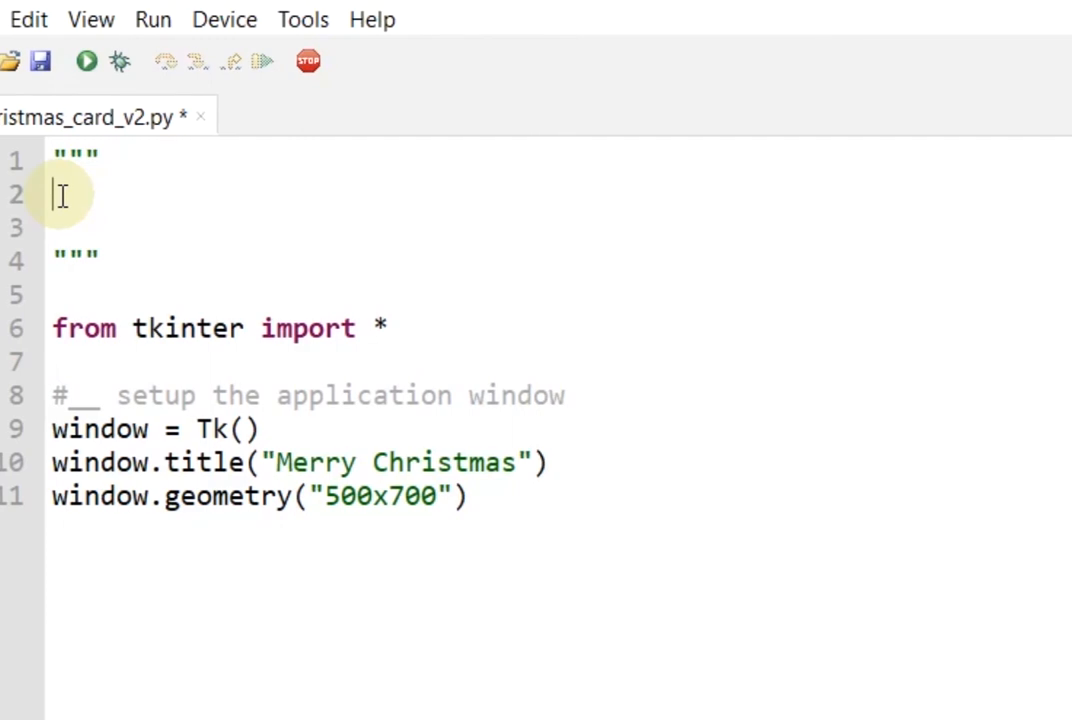
pyautogui.write('ersion 2 notes:')
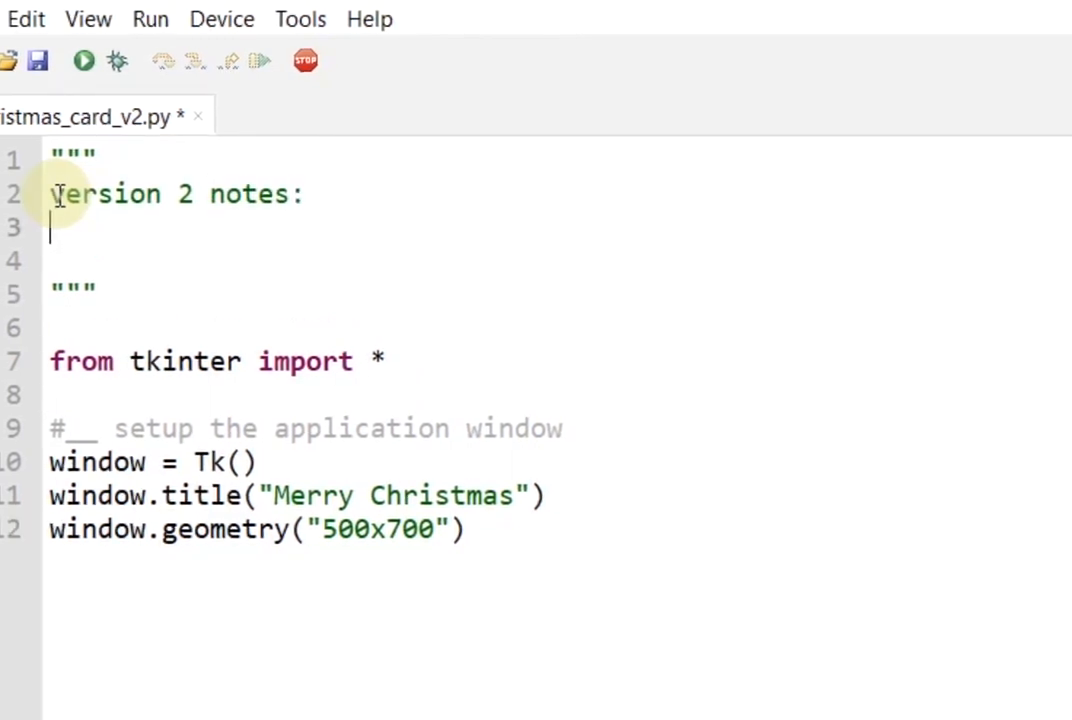
pyautogui.write('This pro')
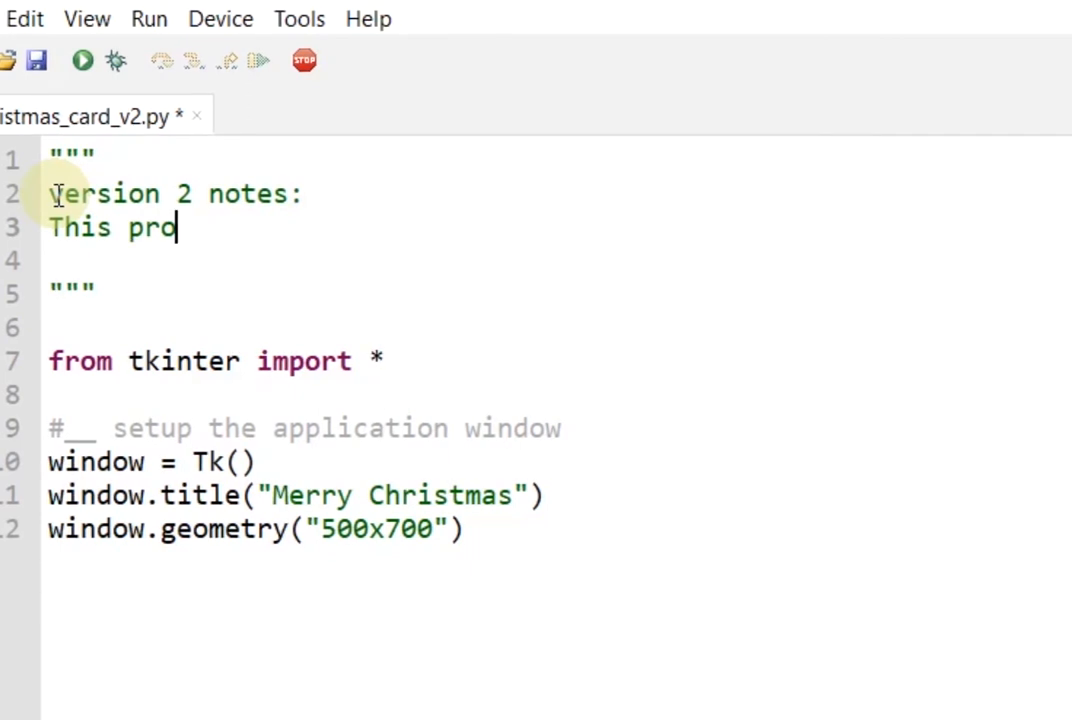
pyautogui.press('BackSpace')
pyautogui.press('BackSpace')
pyautogui.press('BackSpace')
pyautogui.write('versi')
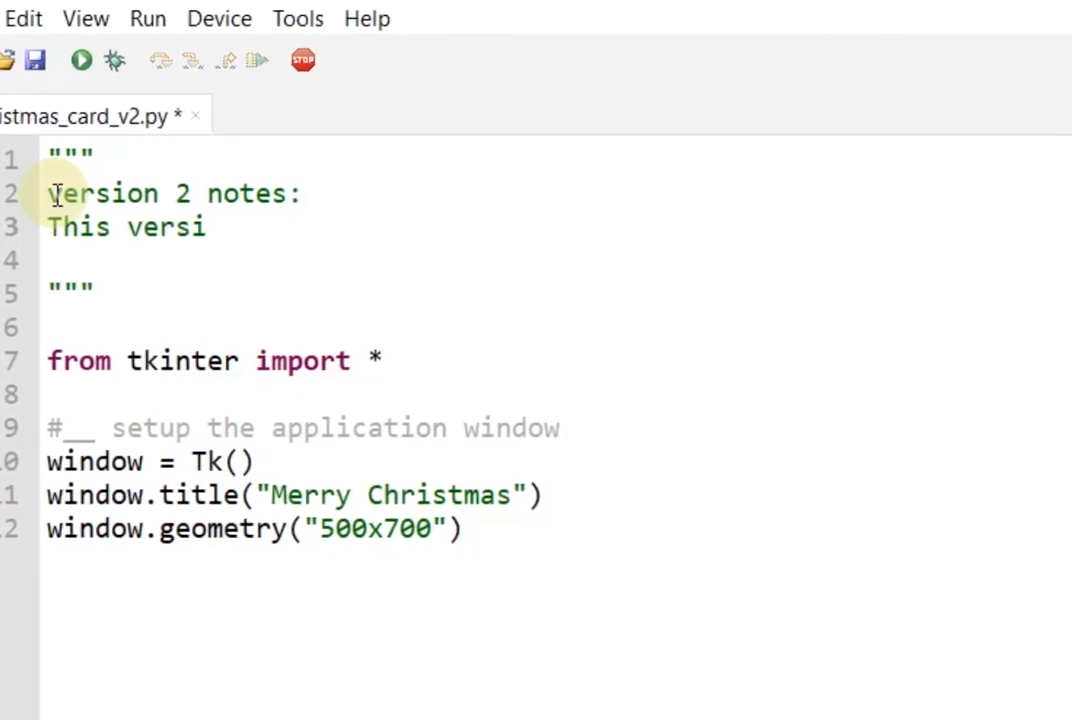
pyautogui.write('on will pr')
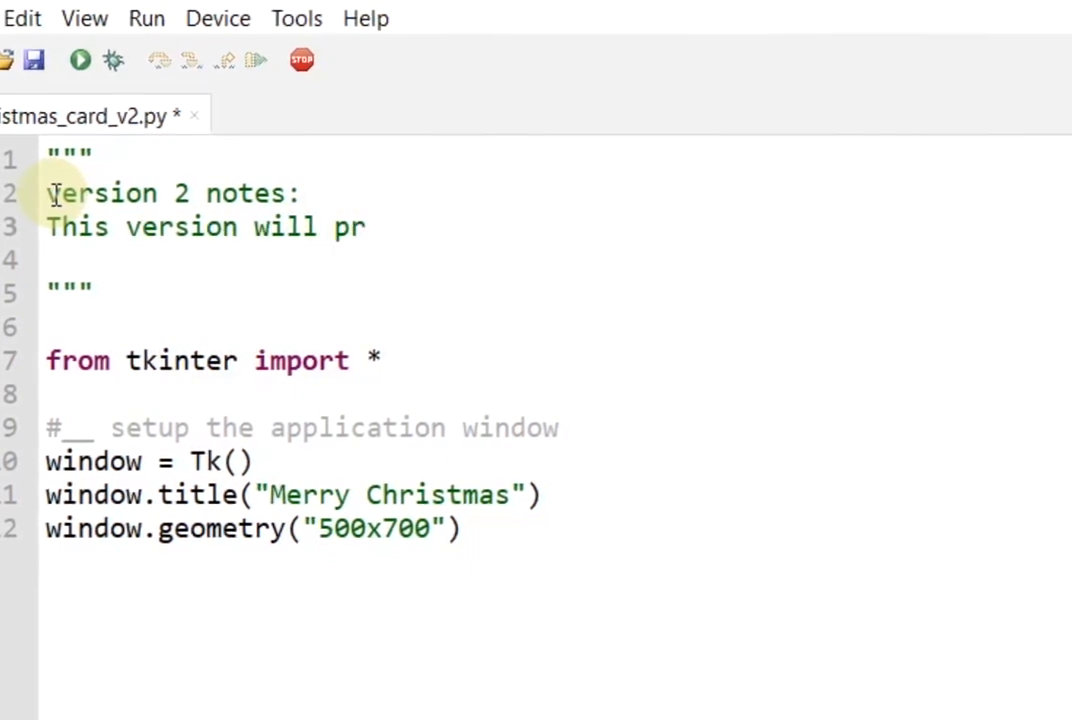
pyautogui.write('ogram the windo')
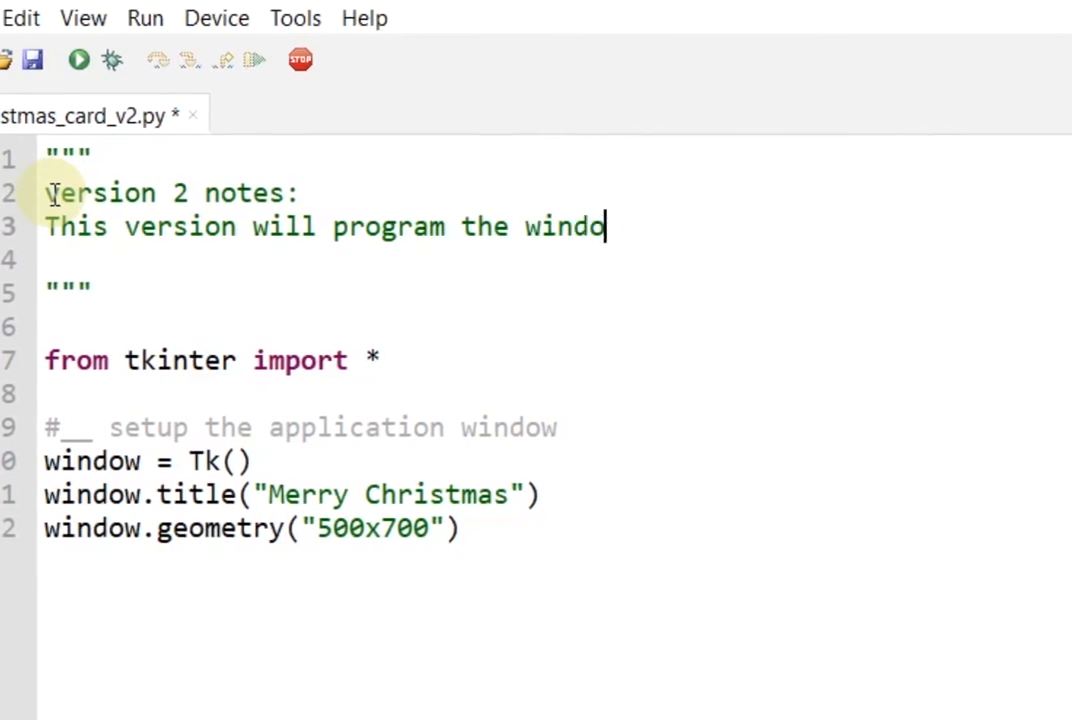
pyautogui.write('w icon file')
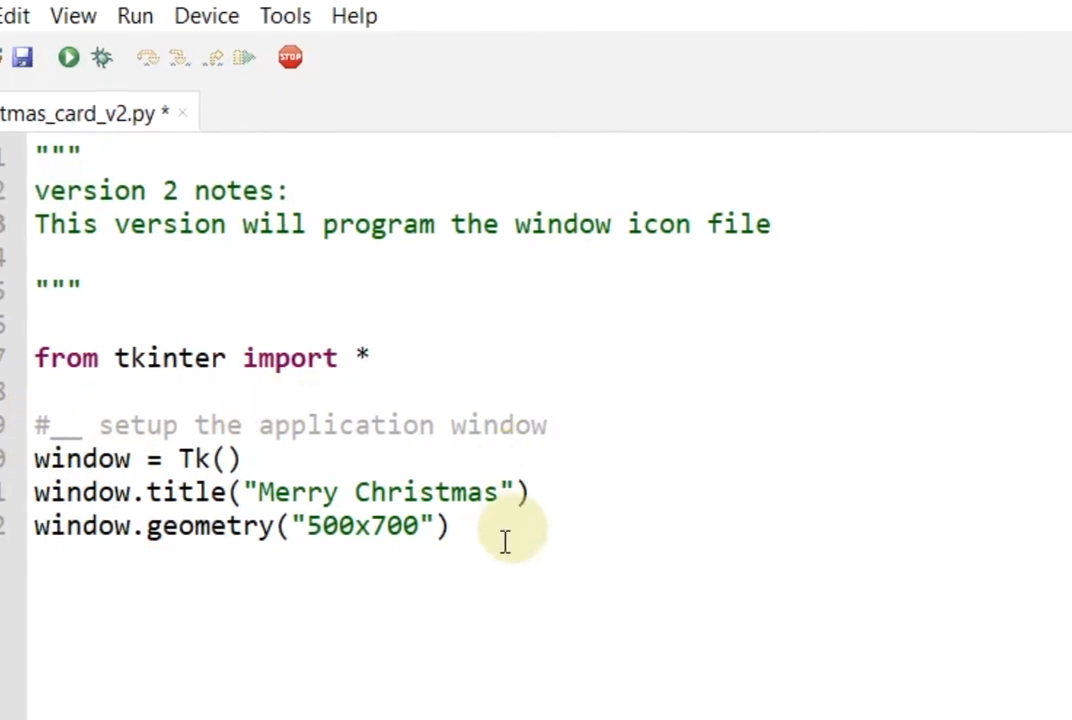
# Add a '#__ version 1 code' comment below the import, then '#__new code for version 2' and '#__add an icon file to the window object title bar' below the geometry line
pyautogui.click(36, 391)
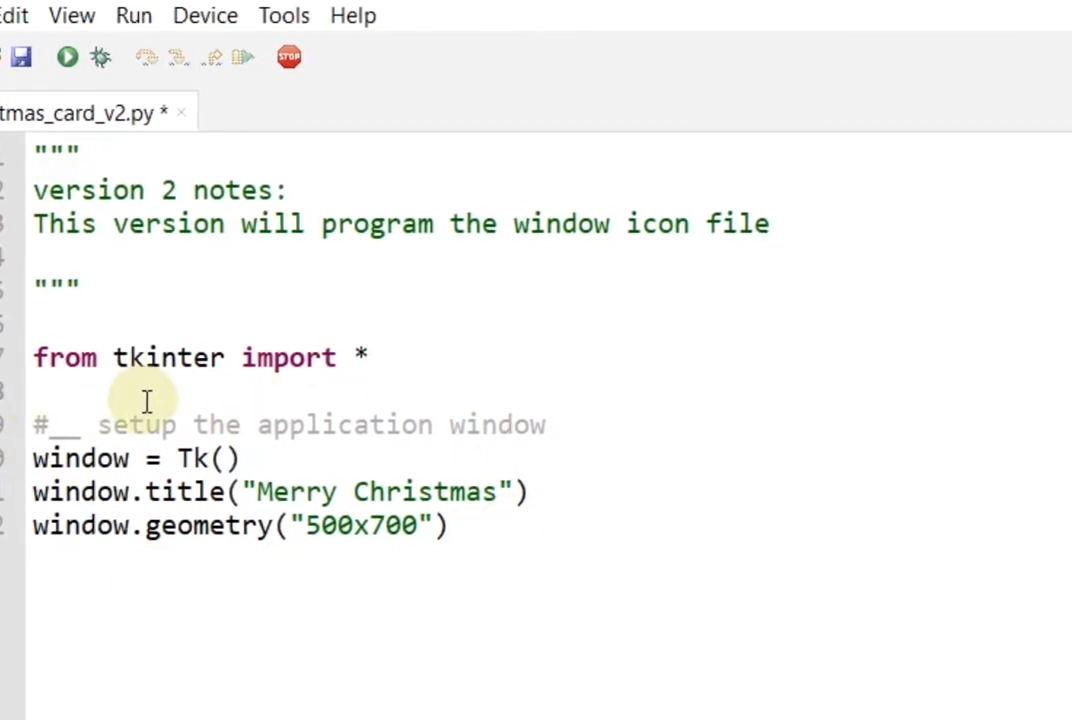
pyautogui.write('#__')
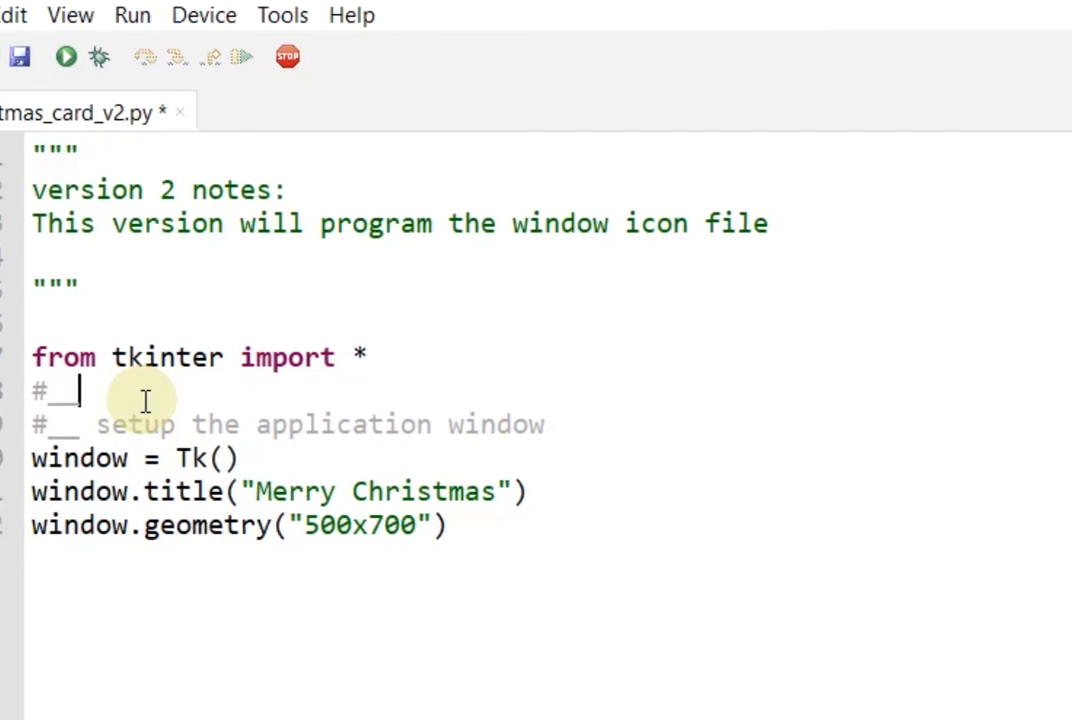
pyautogui.write(' versio')
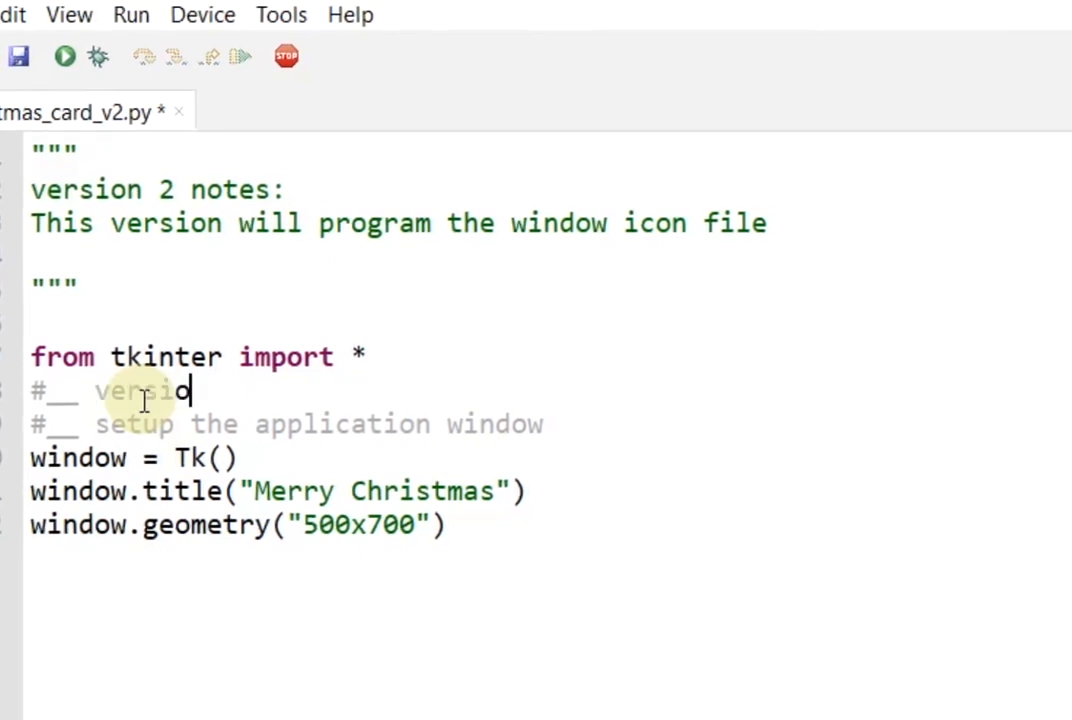
pyautogui.write('n 1 code')
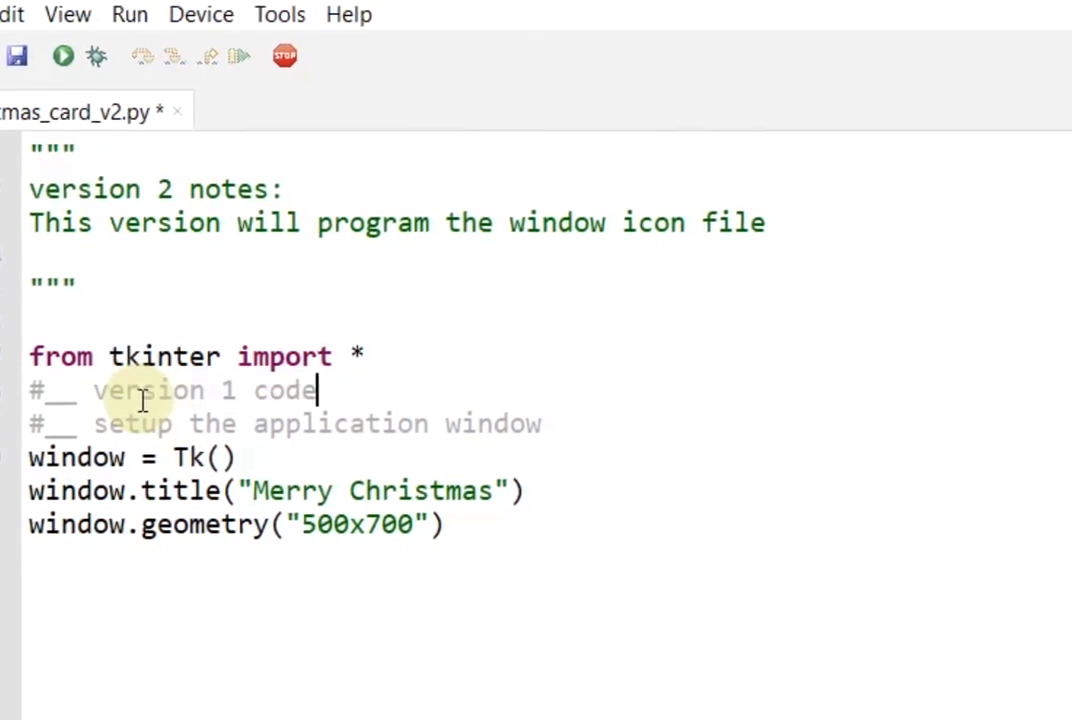
pyautogui.click(463, 528)
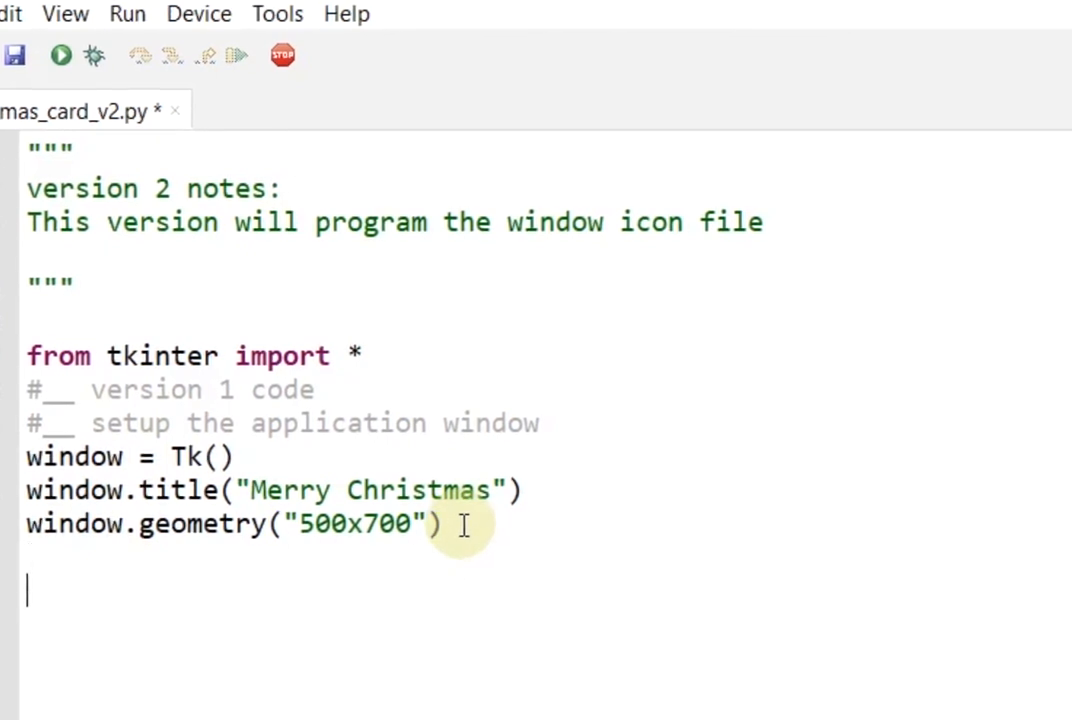
pyautogui.write('#')
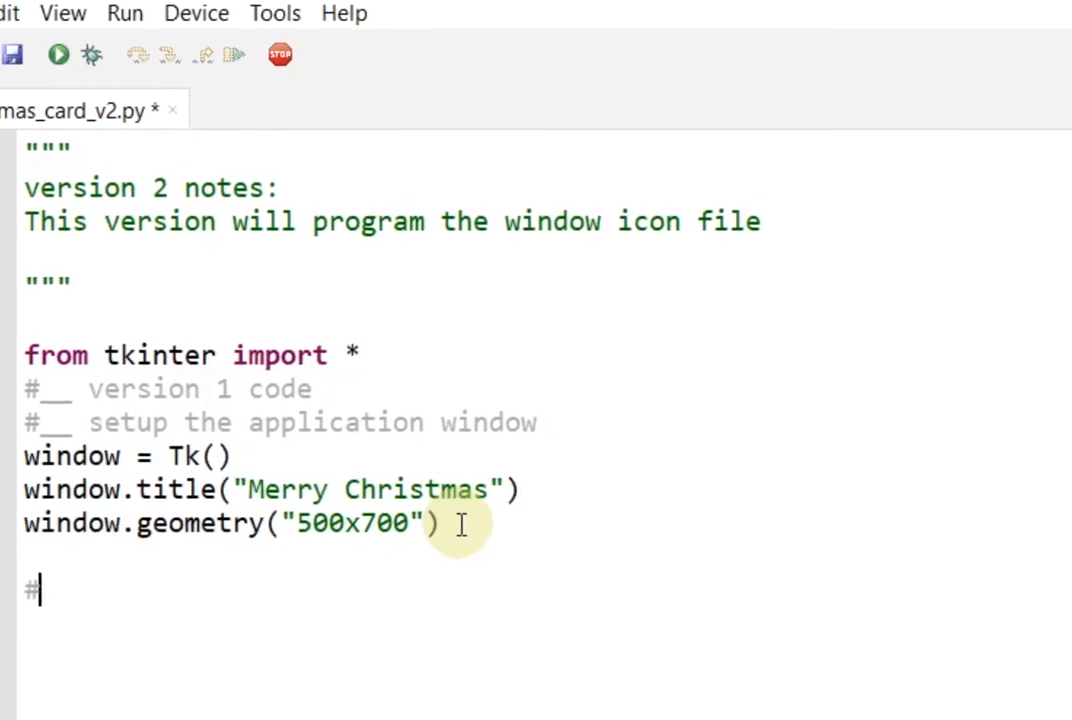
pyautogui.write('__v')
pyautogui.press('BackSpace')
pyautogui.write('n')
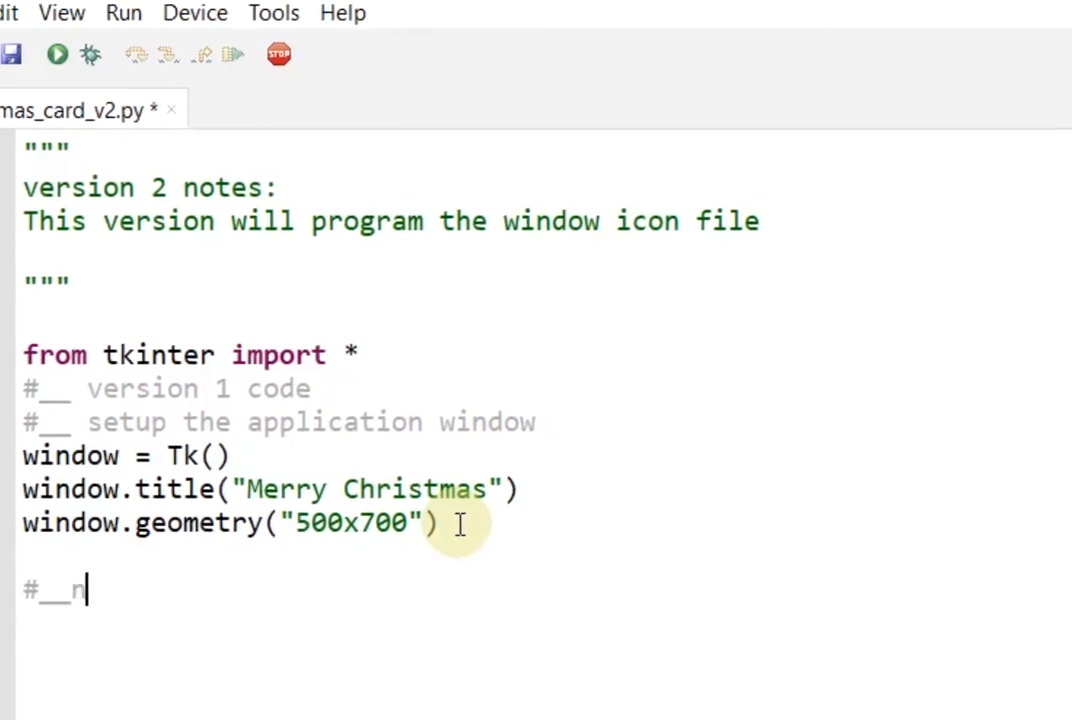
pyautogui.write('ew code for')
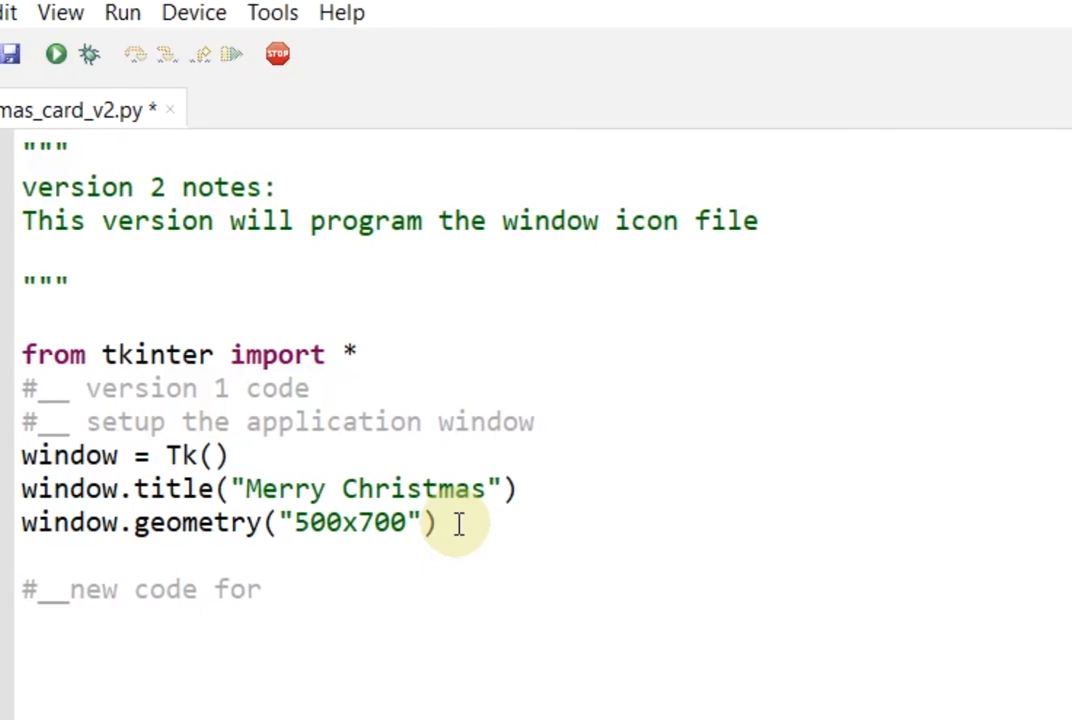
pyautogui.write(' version 2')
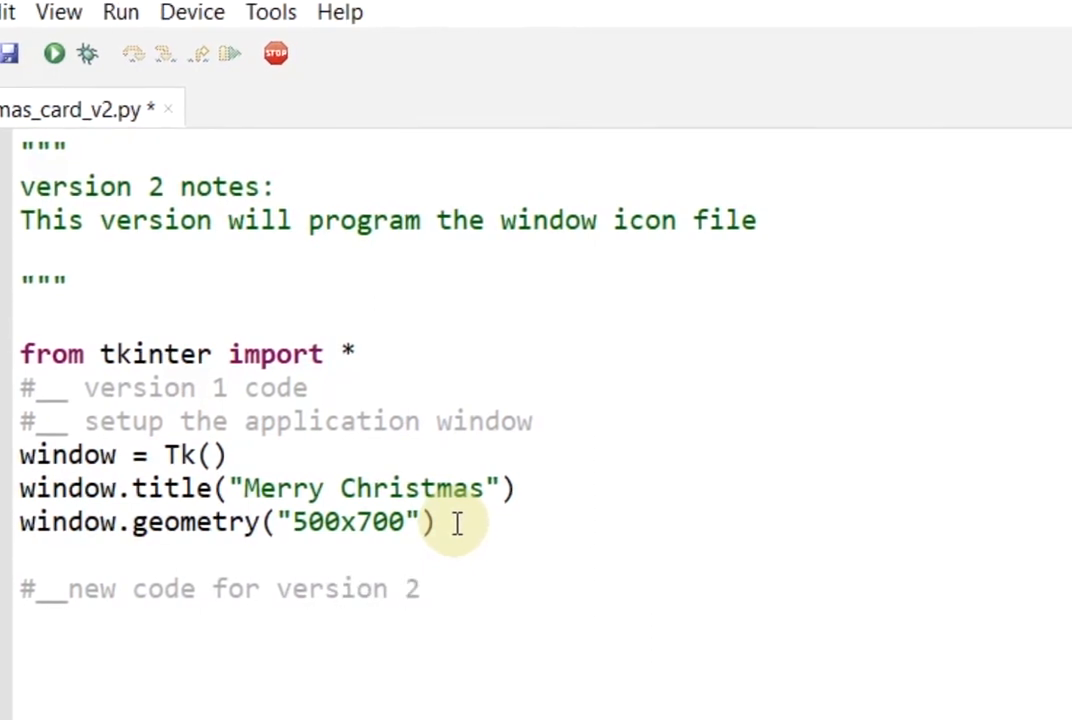
pyautogui.press('Return')
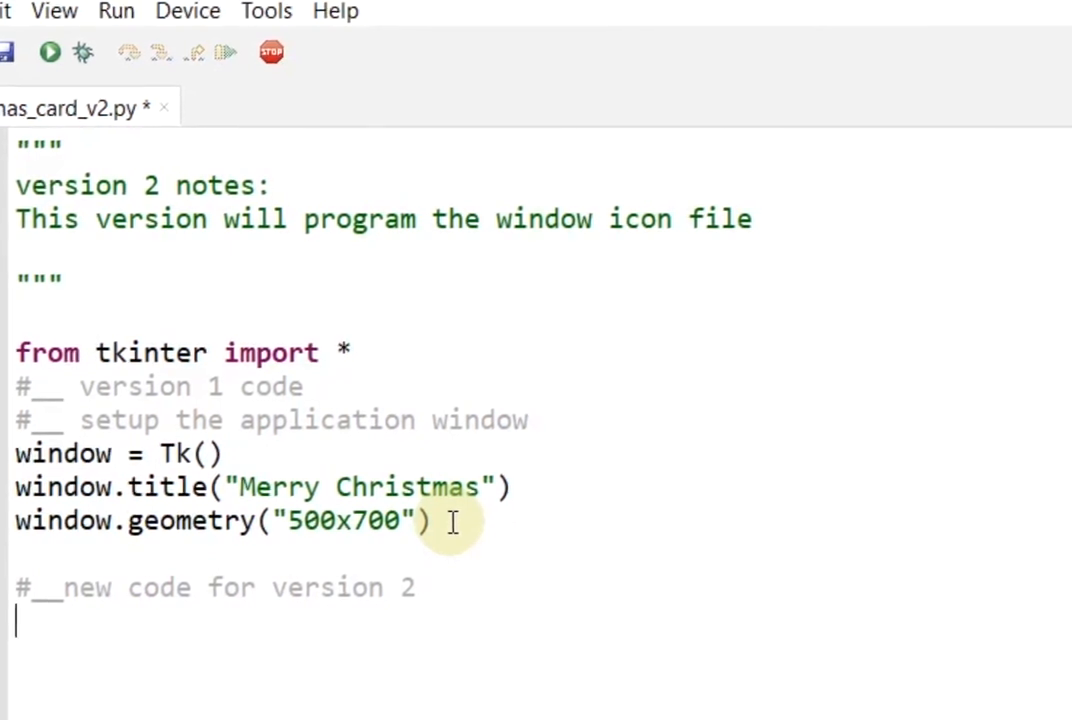
pyautogui.write('#__add an')
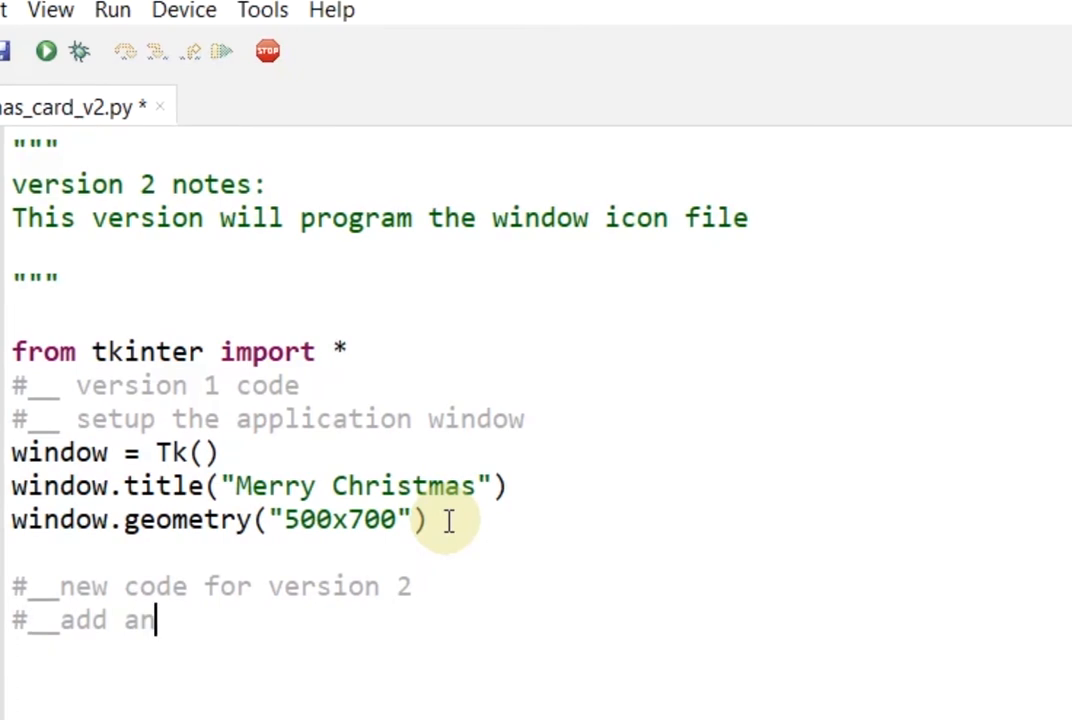
pyautogui.write(' icon fi')
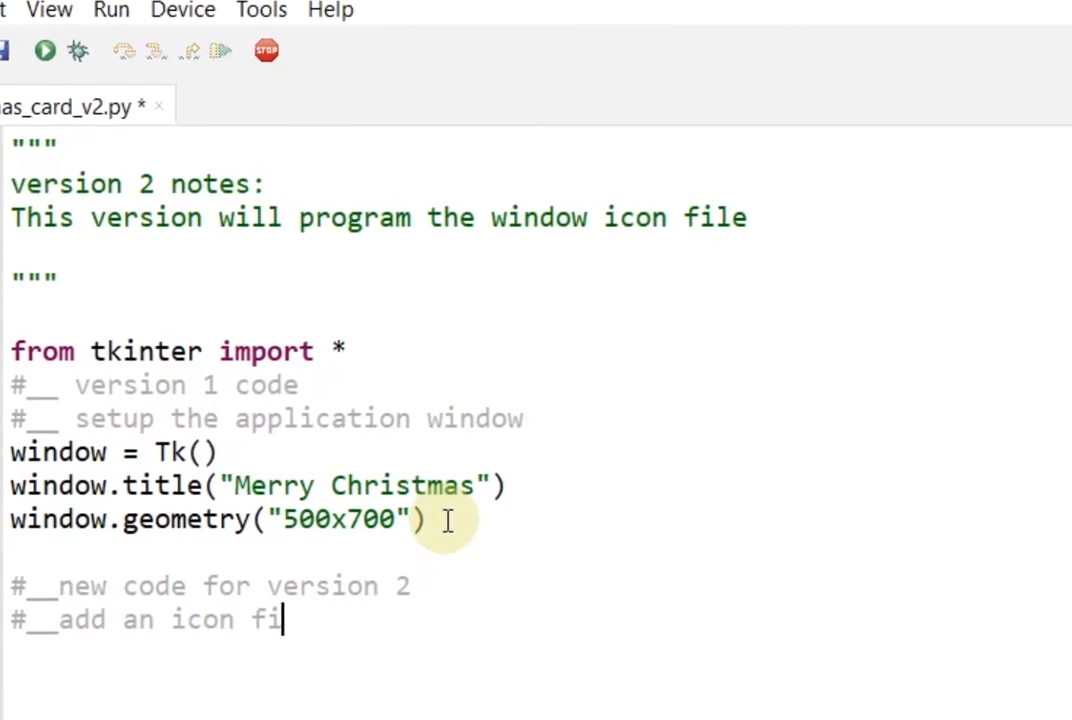
pyautogui.write('le to the ')
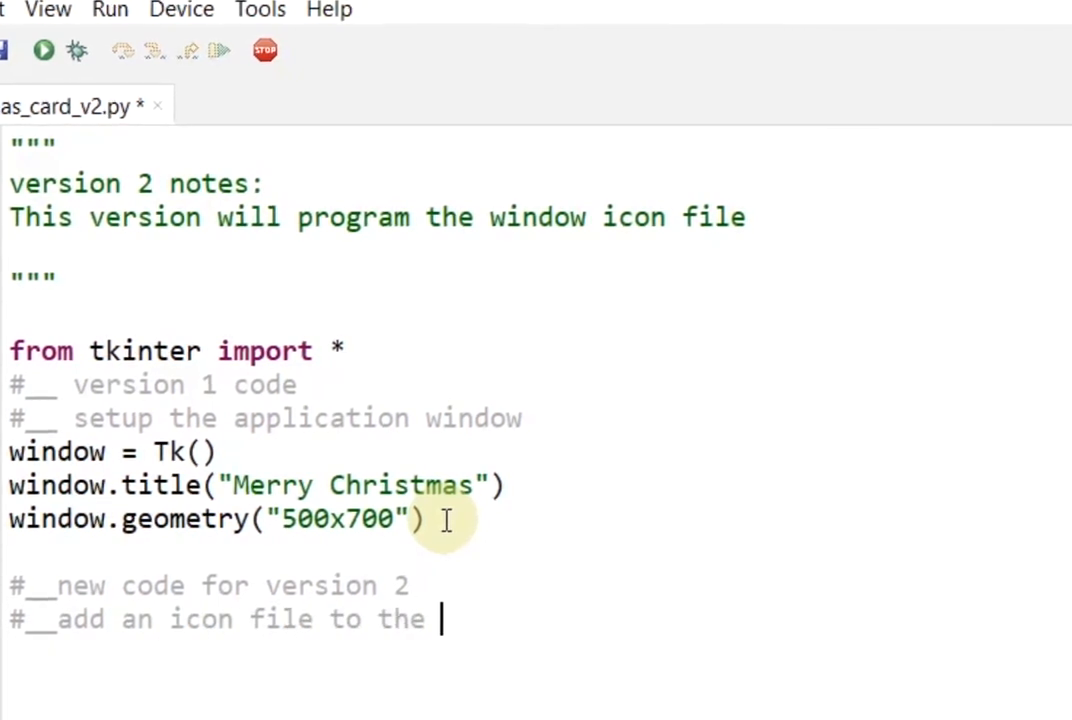
pyautogui.write('window o')
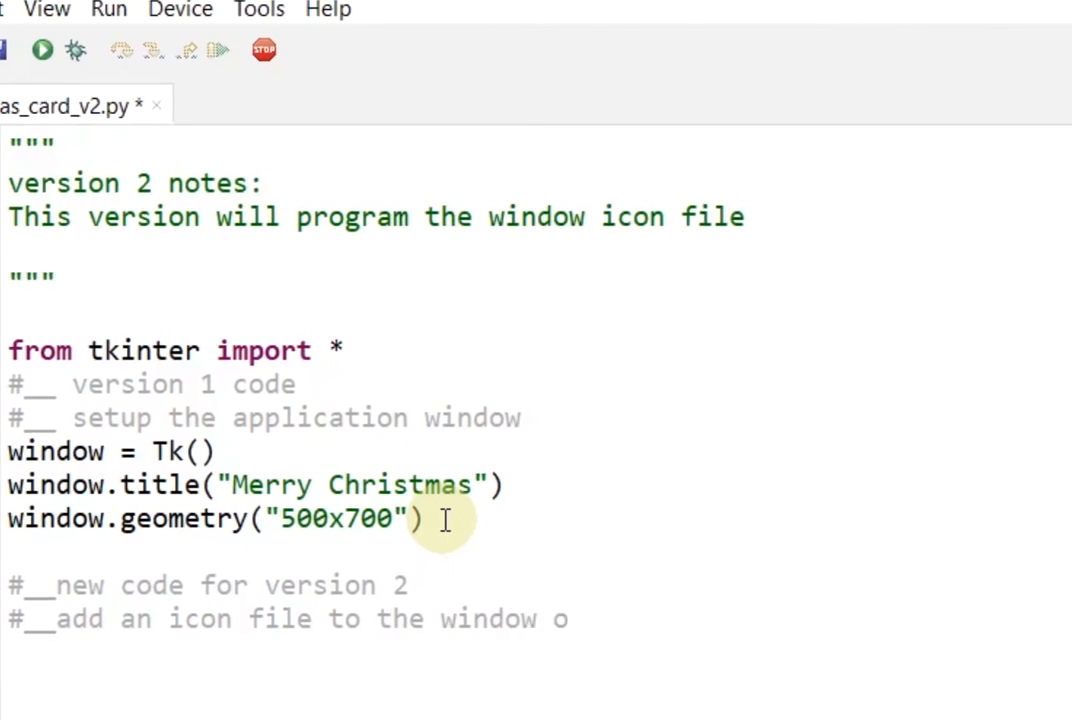
pyautogui.write('bject title bar')
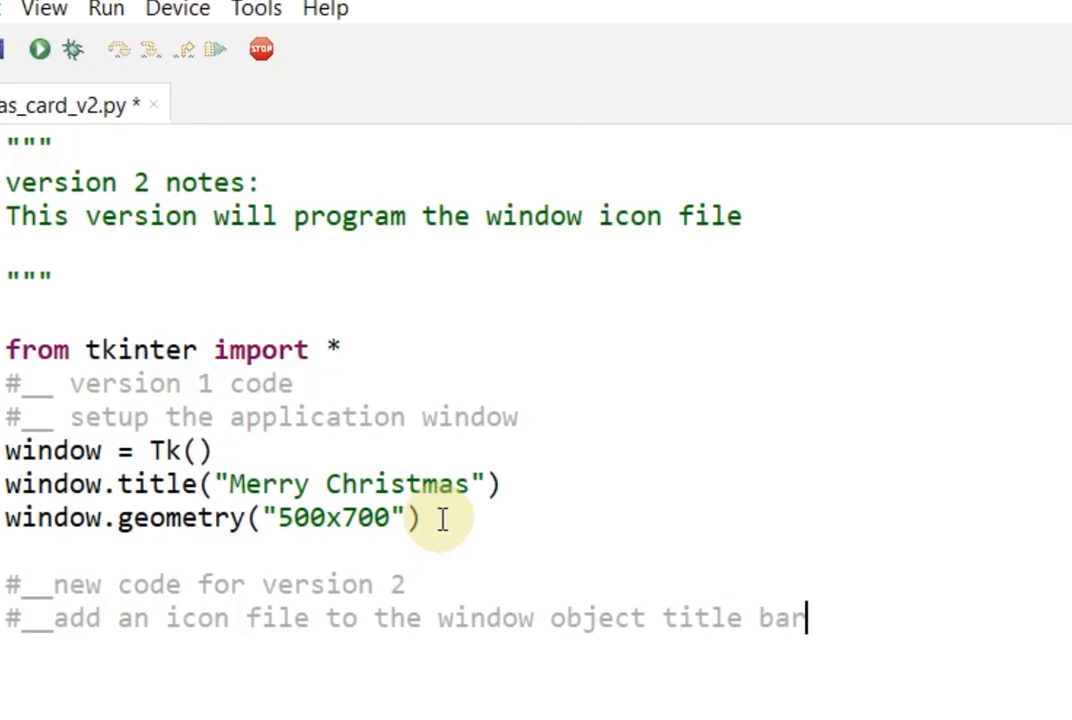
pyautogui.press('Return')
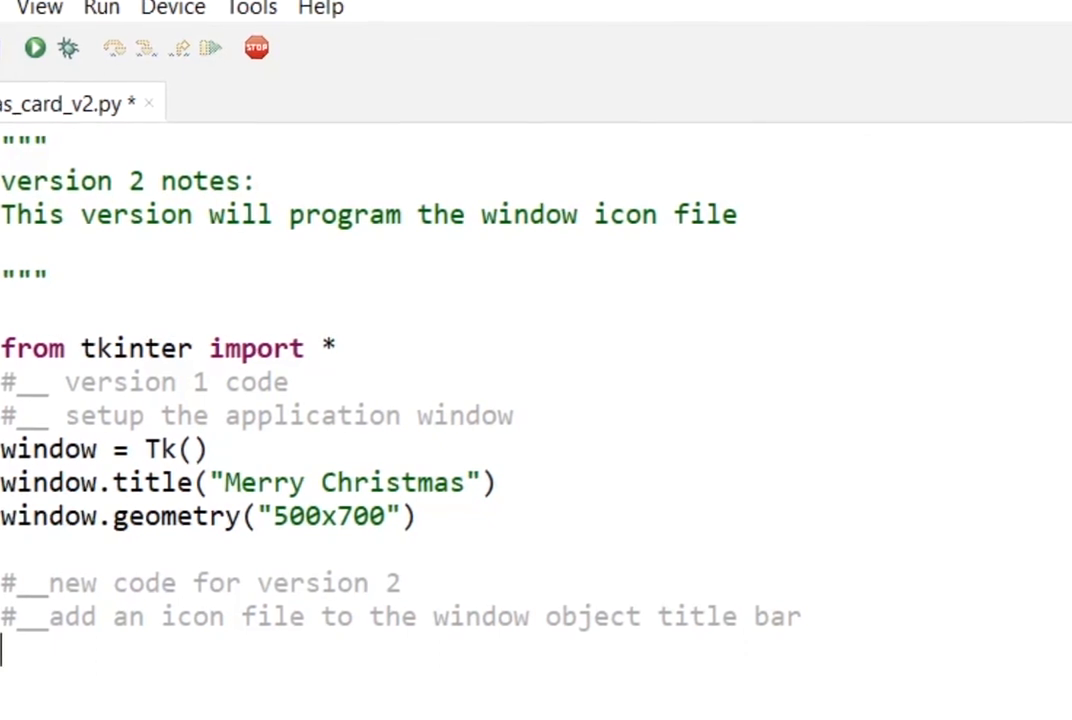
# Write window.iconbitmap("images/christmas_tree_icon/christmas_tree_icon.ico") on line 16 and save the script
pyautogui.write('ndow.iconbitm')
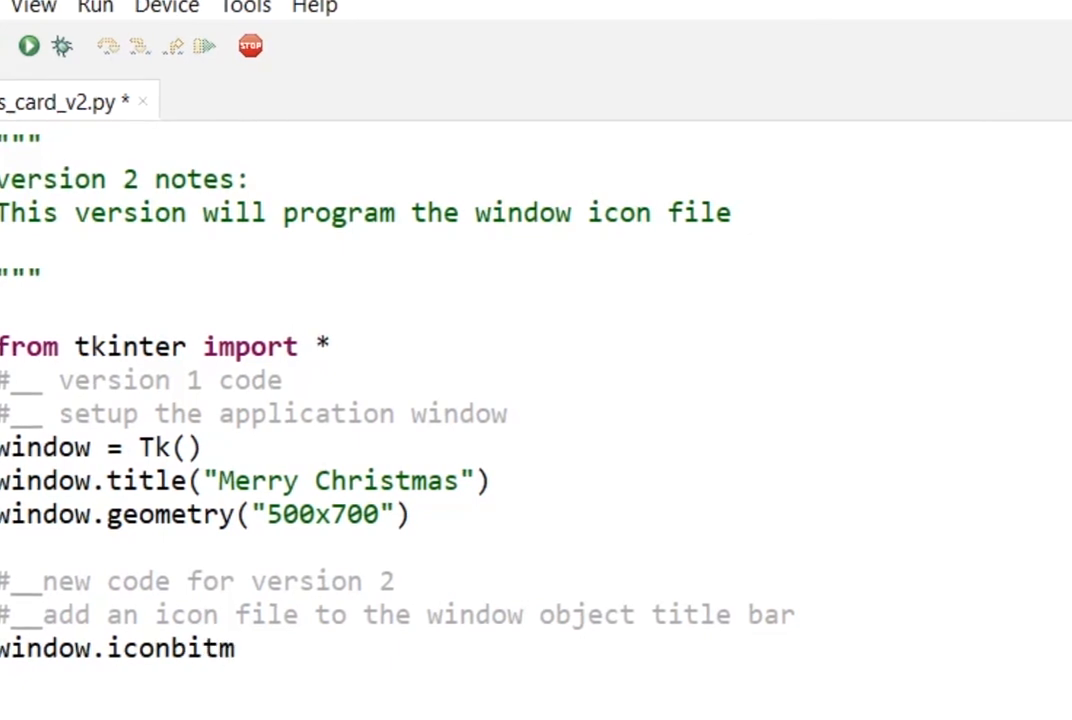
pyautogui.write('()')
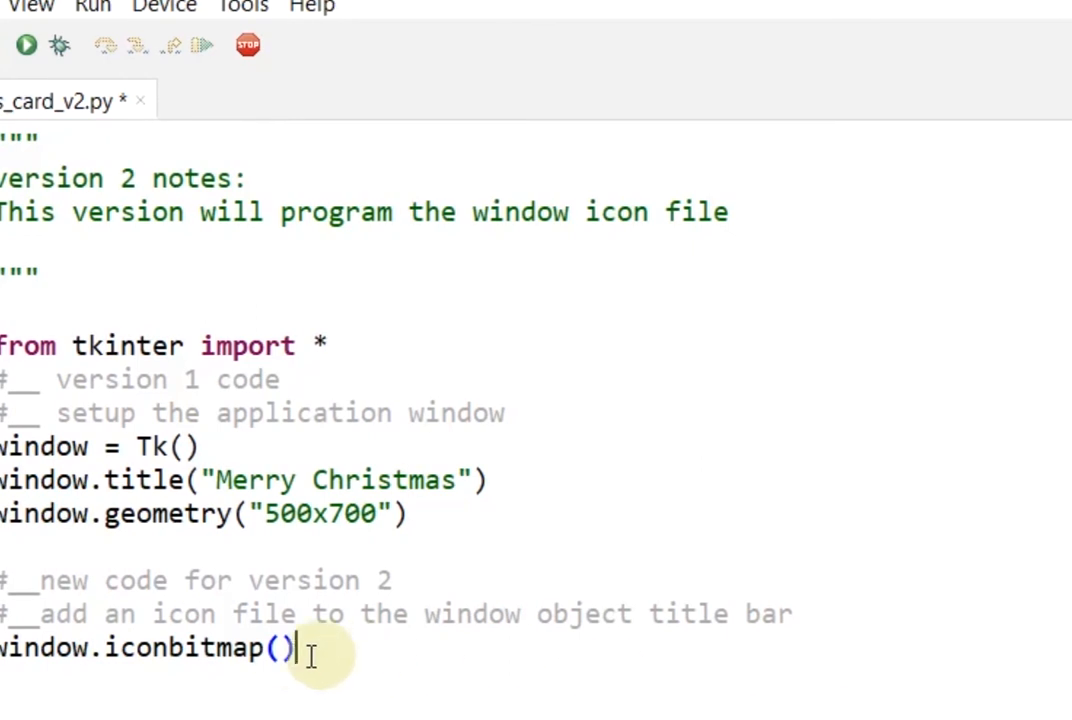
pyautogui.click(270, 649)
pyautogui.click(275, 647)
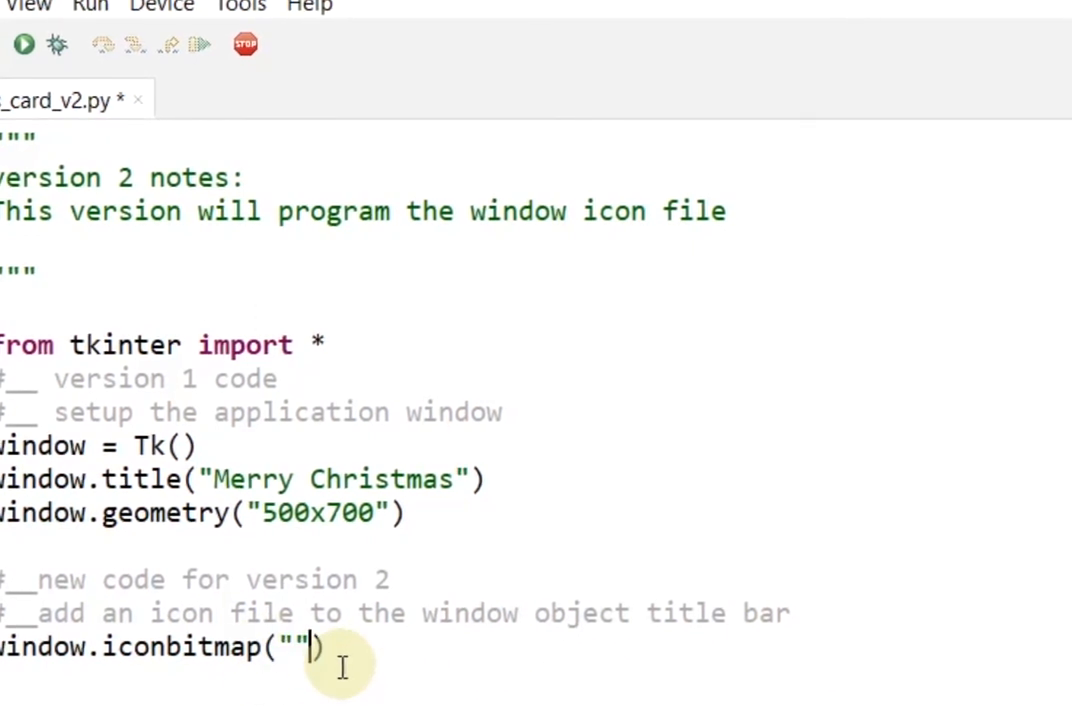
pyautogui.click(292, 646)
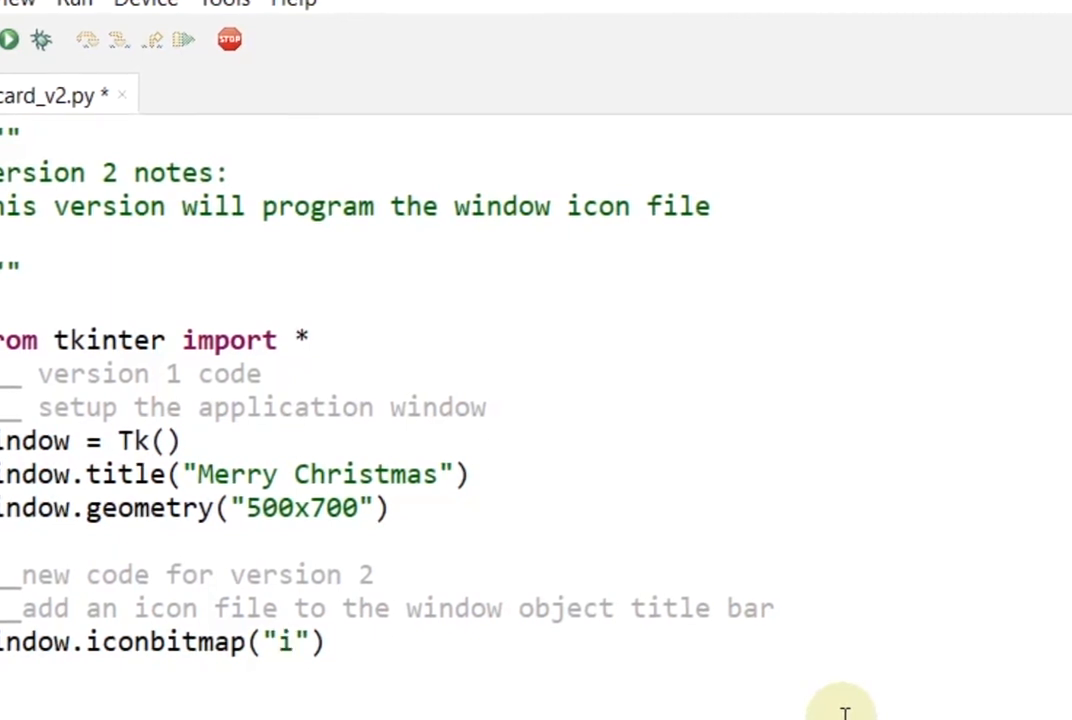
pyautogui.write('mages/')
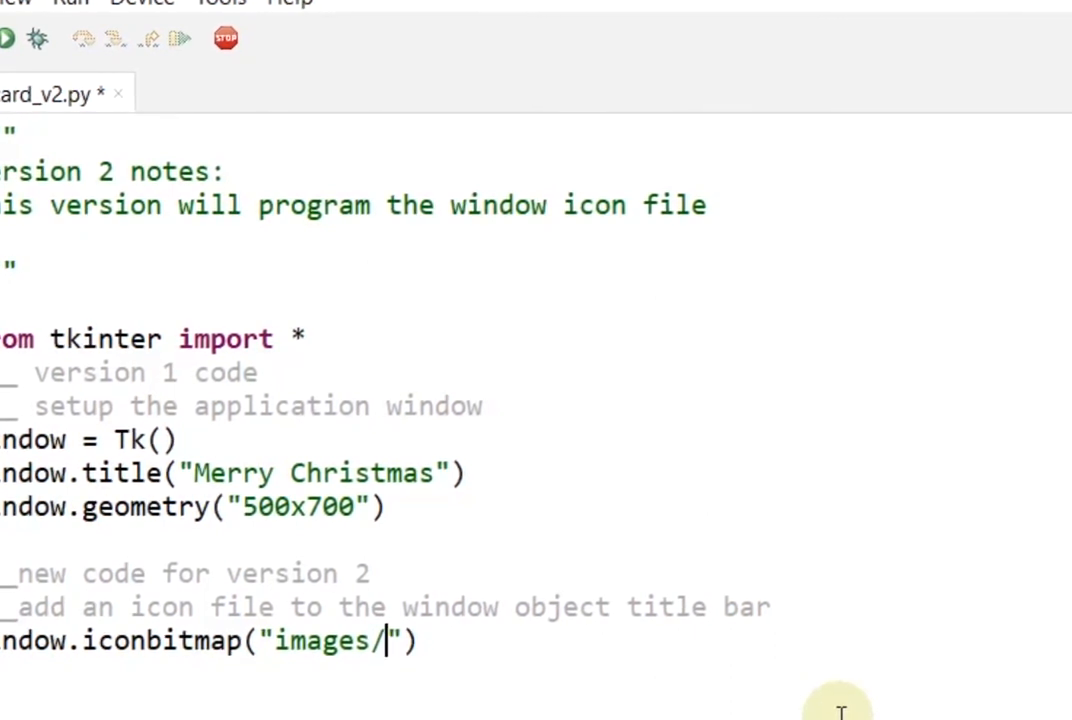
pyautogui.write('christmas')
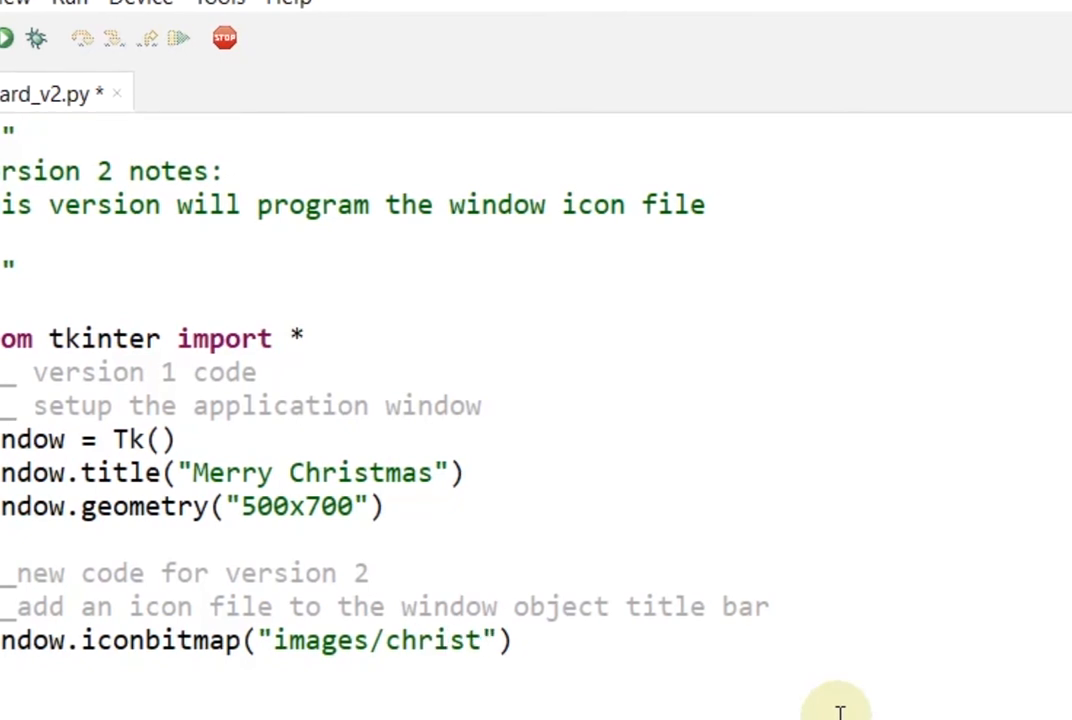
pyautogui.write('_tree')
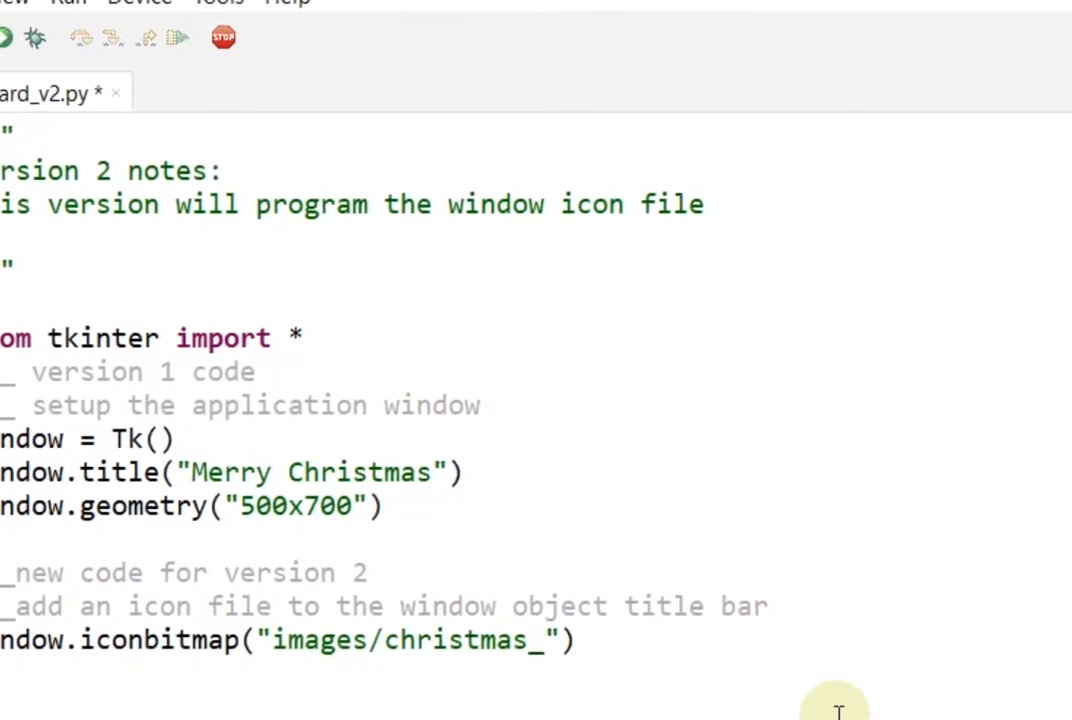
pyautogui.write('_icon')
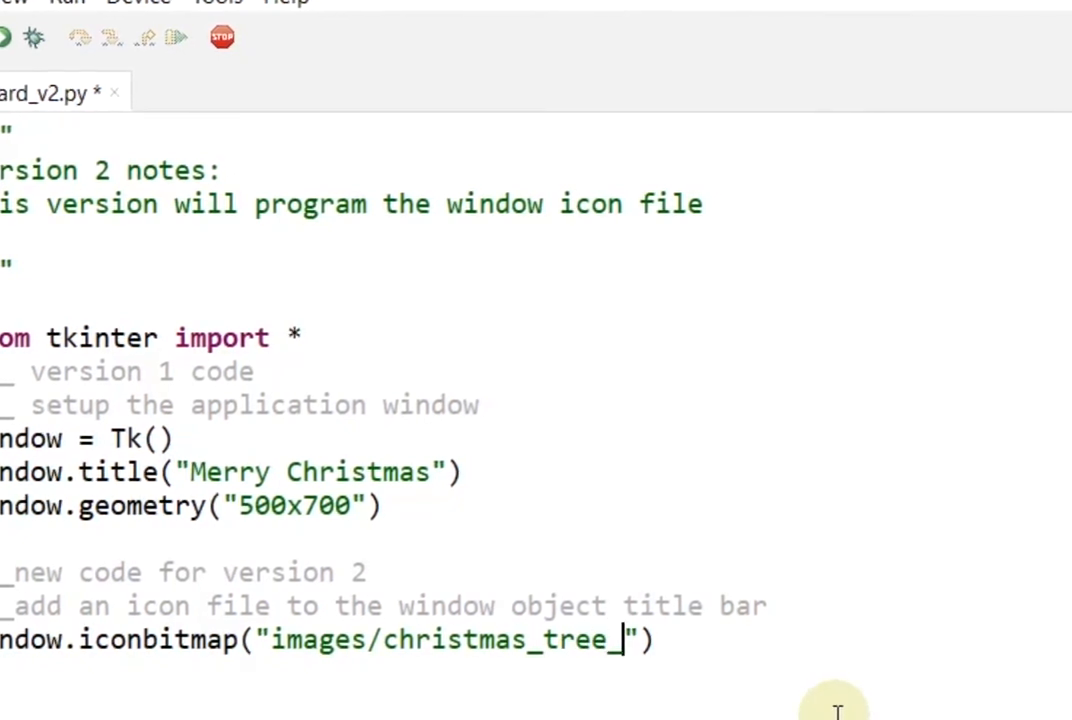
pyautogui.write('/')
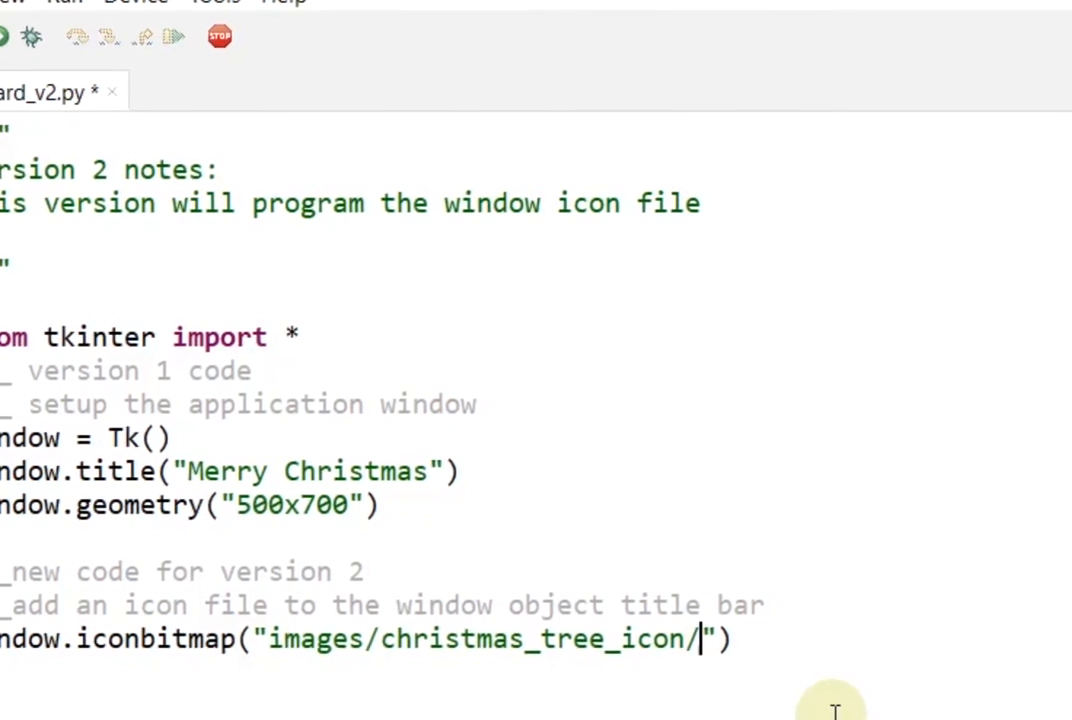
pyautogui.write('chritsmas')
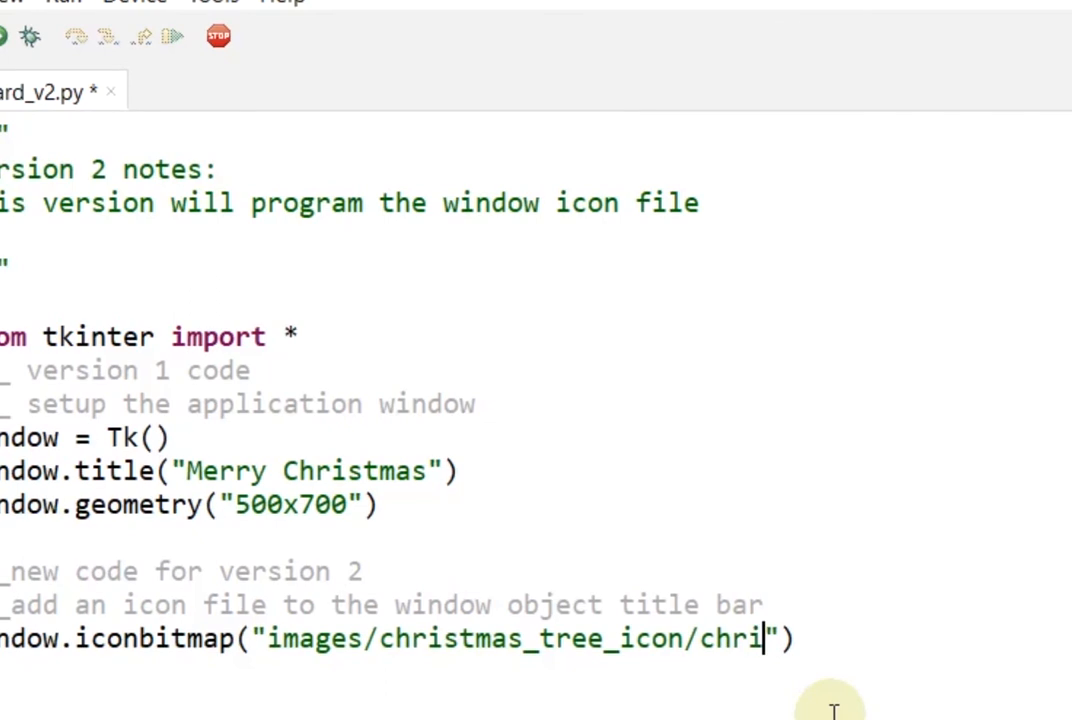
pyautogui.press('BackSpace')
pyautogui.press('BackSpace')
pyautogui.press('BackSpace')
pyautogui.press('BackSpace')
pyautogui.press('BackSpace')
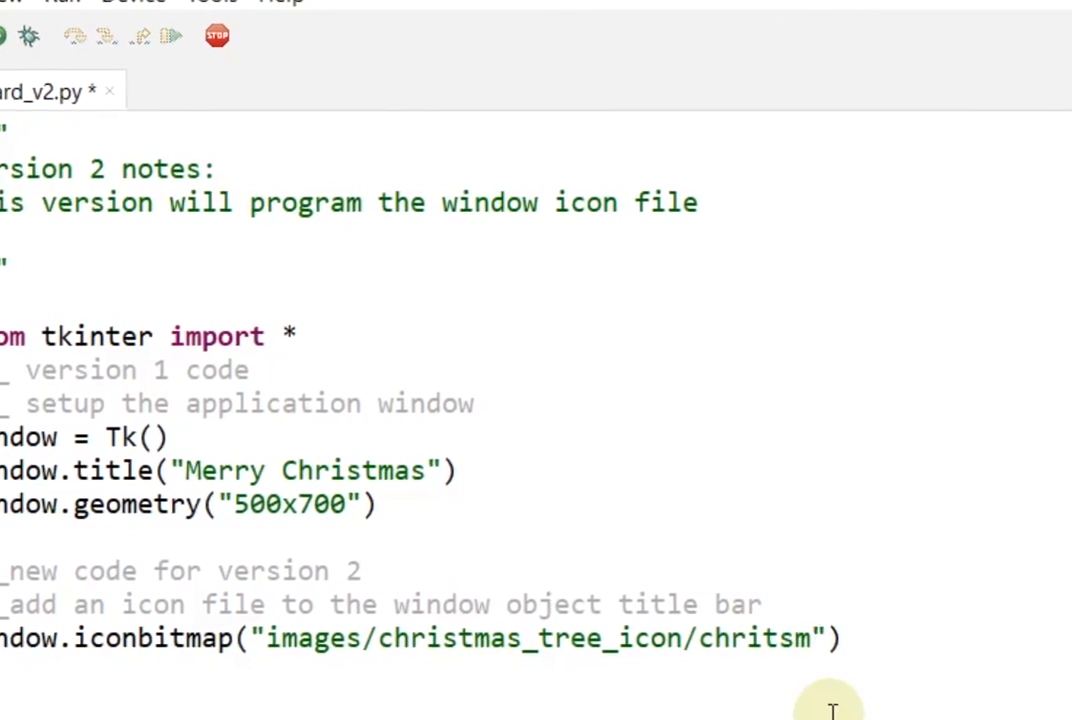
pyautogui.write('stmas')
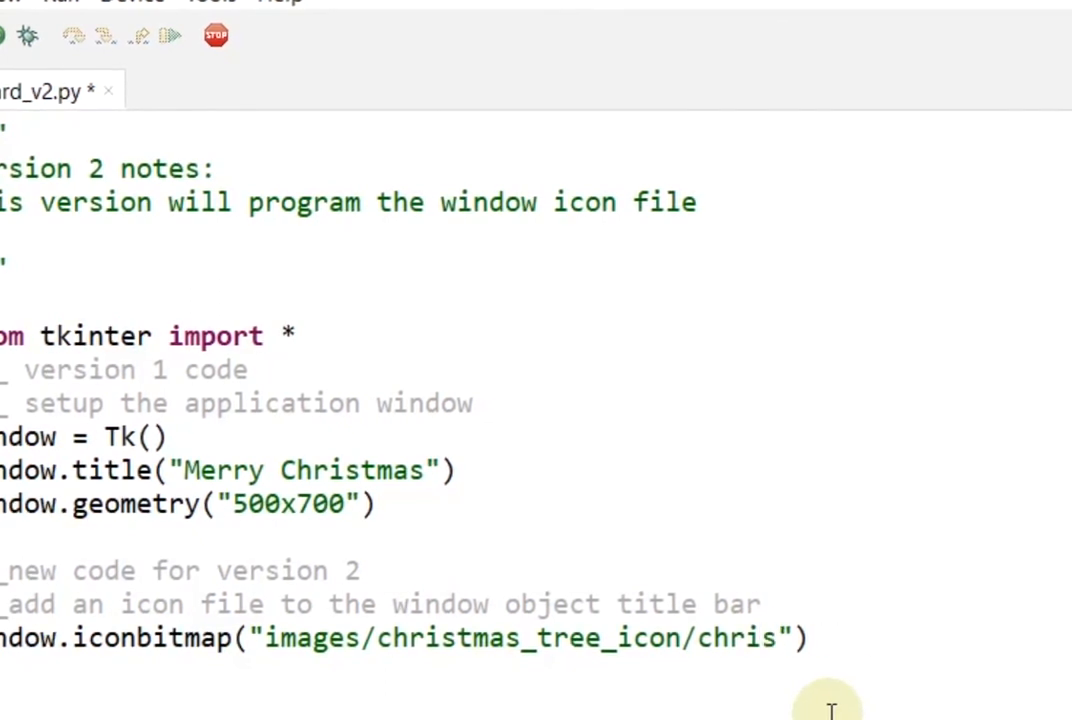
pyautogui.write('_tree')
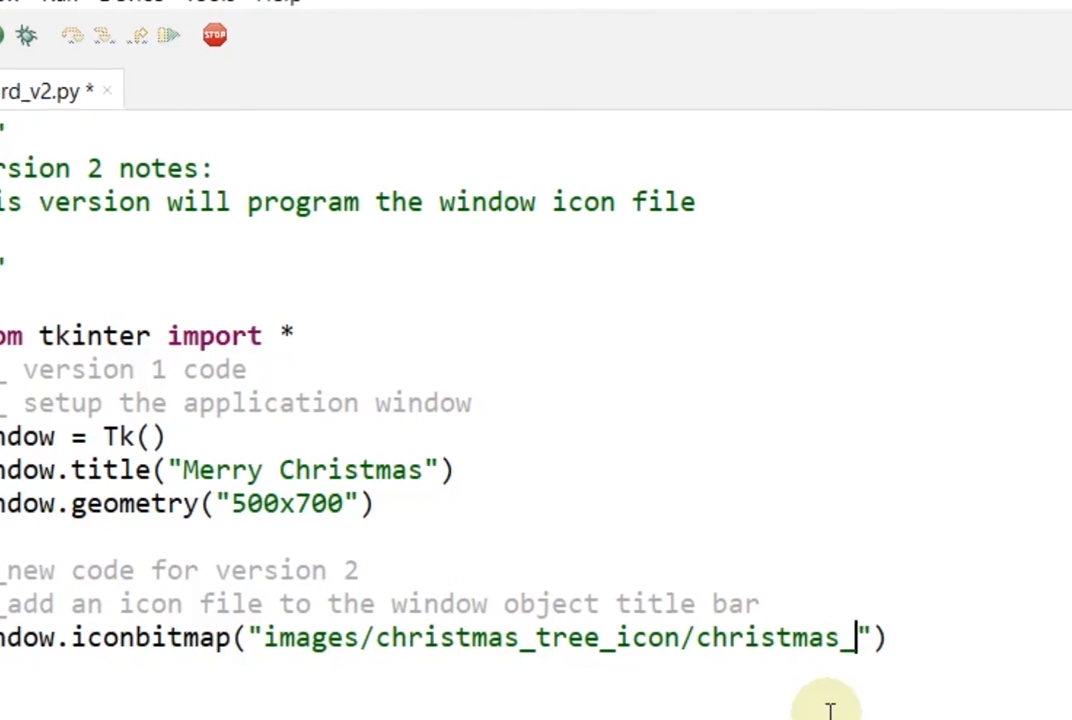
pyautogui.write('_icon')
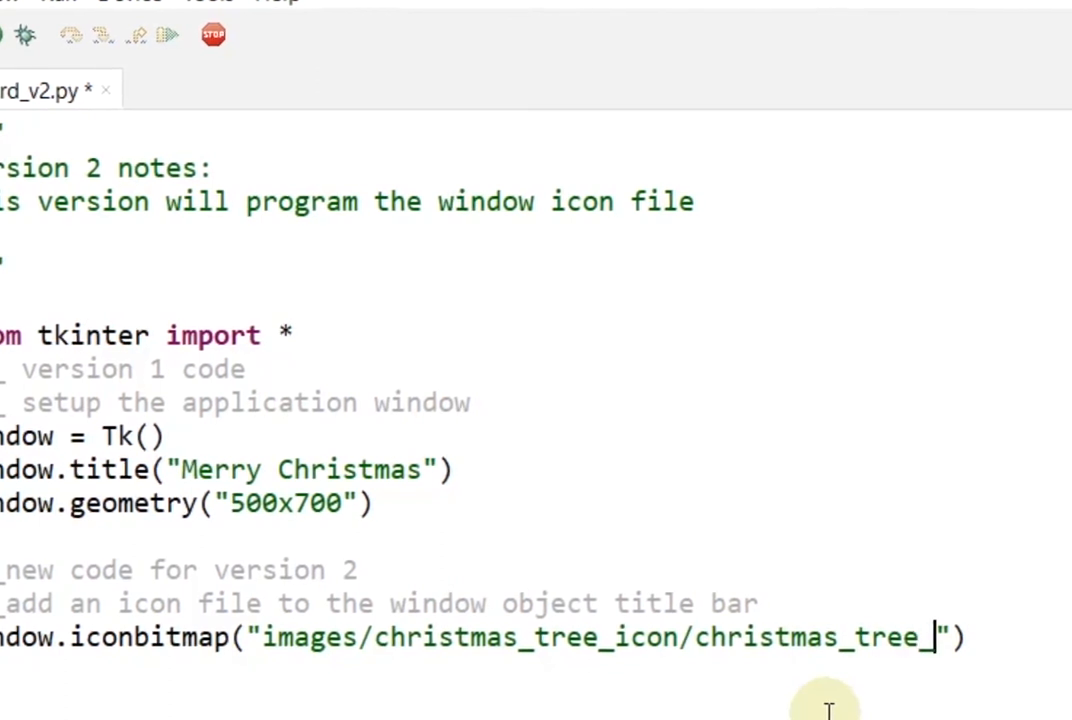
pyautogui.write('.ico')
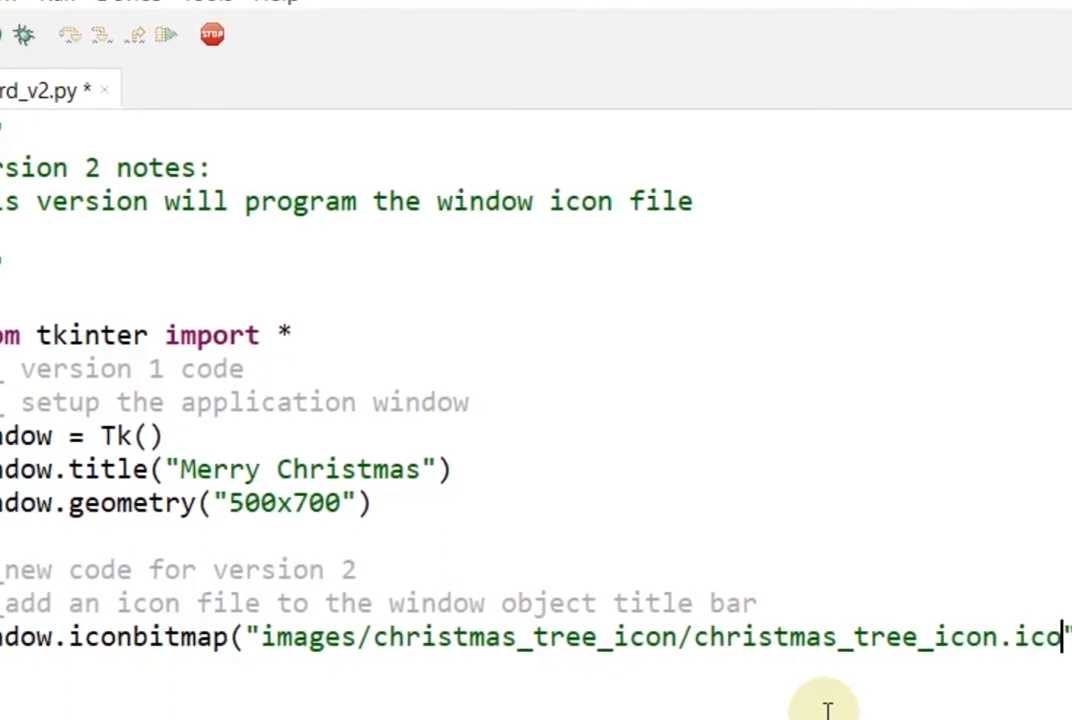
pyautogui.press('End')
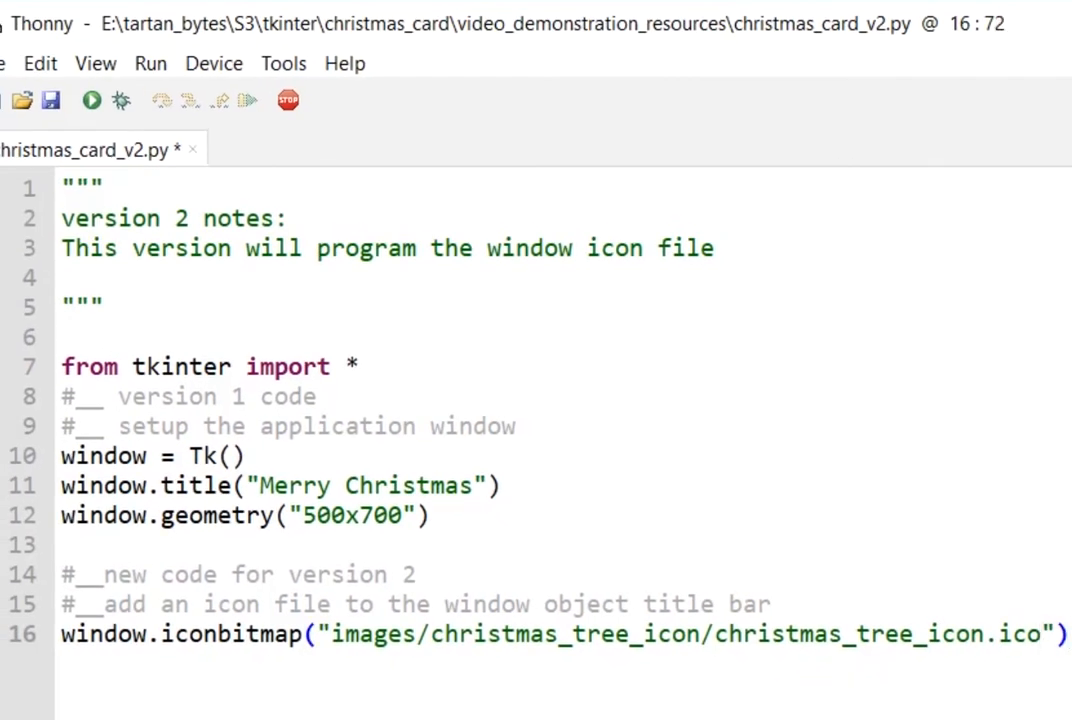
pyautogui.hotkey('ctrl', 's')
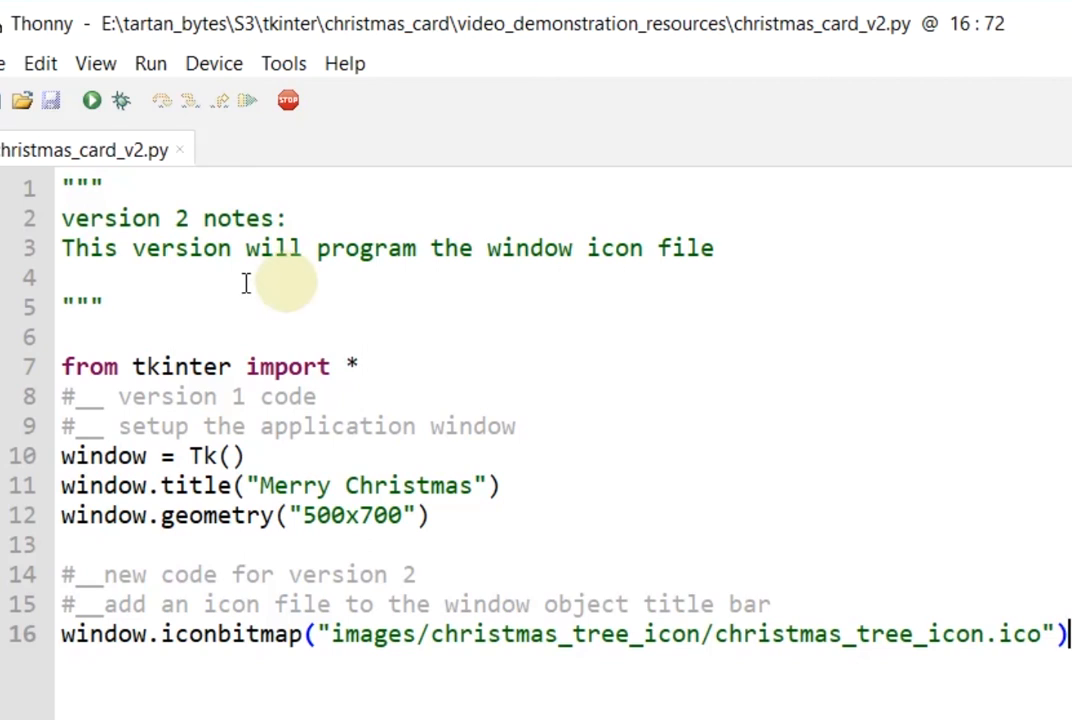